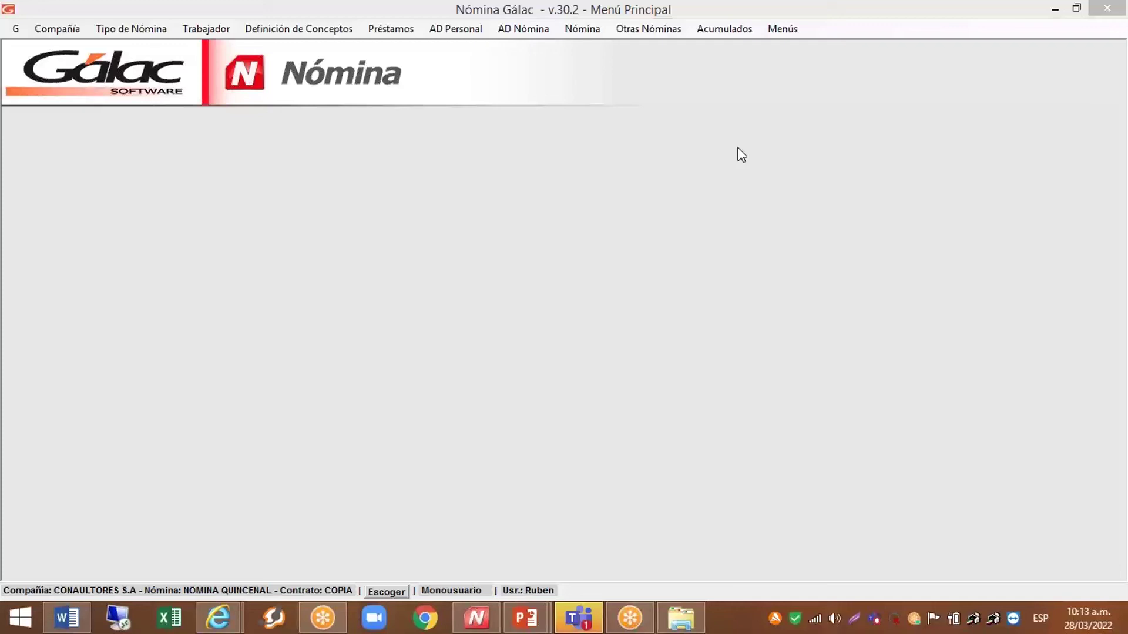
List all existing loans in the loan lookup and close it
click(404, 32)
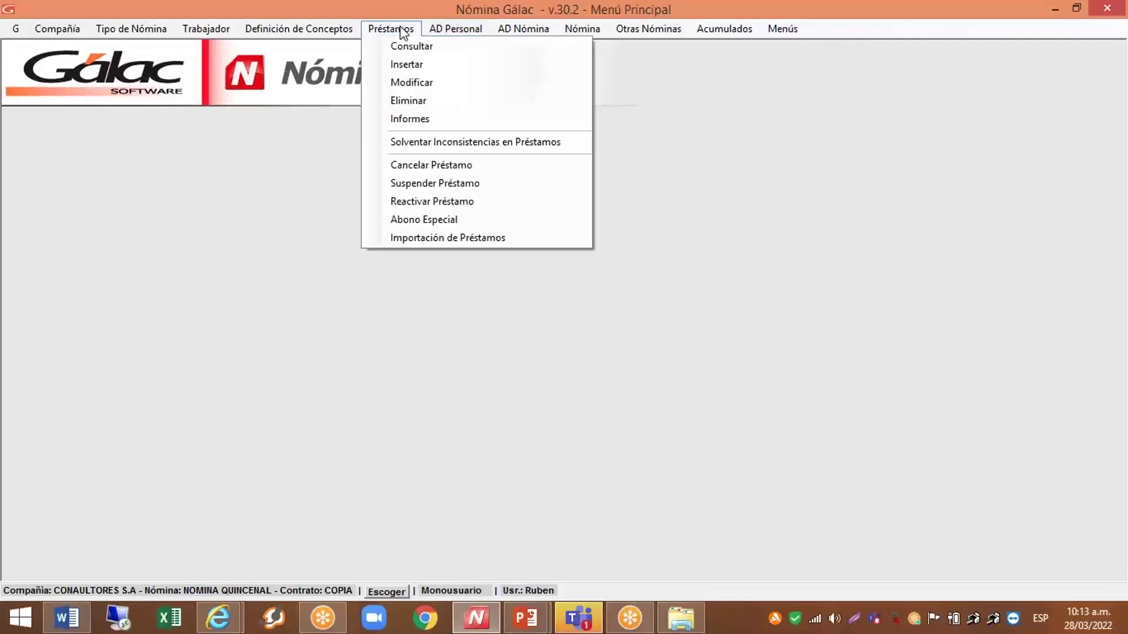
click(411, 47)
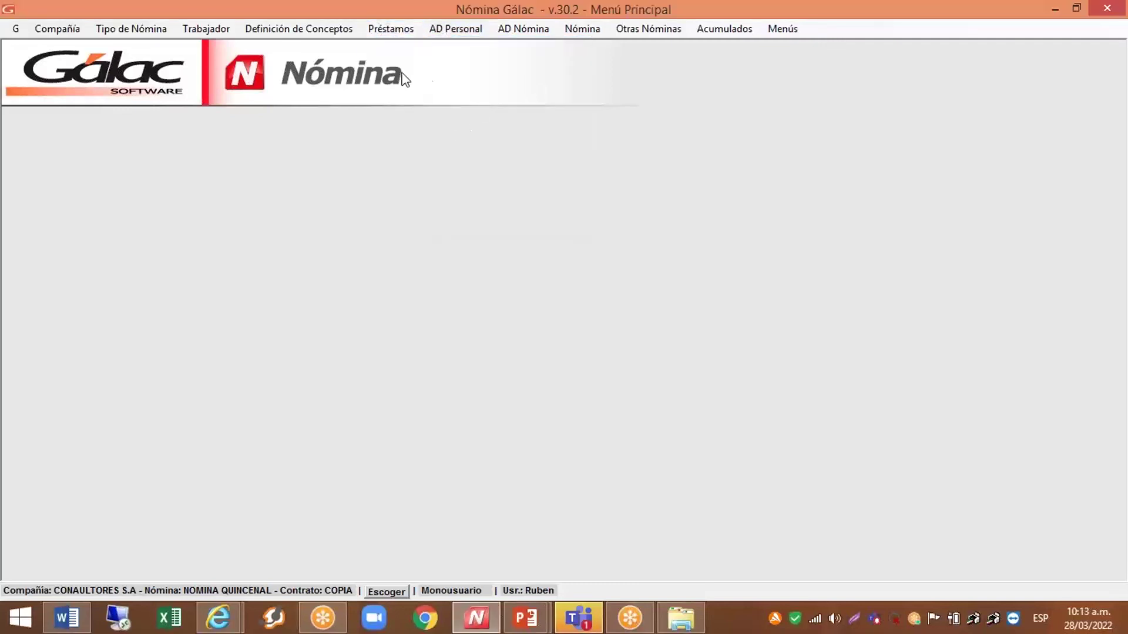
click(392, 31)
click(382, 210)
click(390, 172)
click(129, 143)
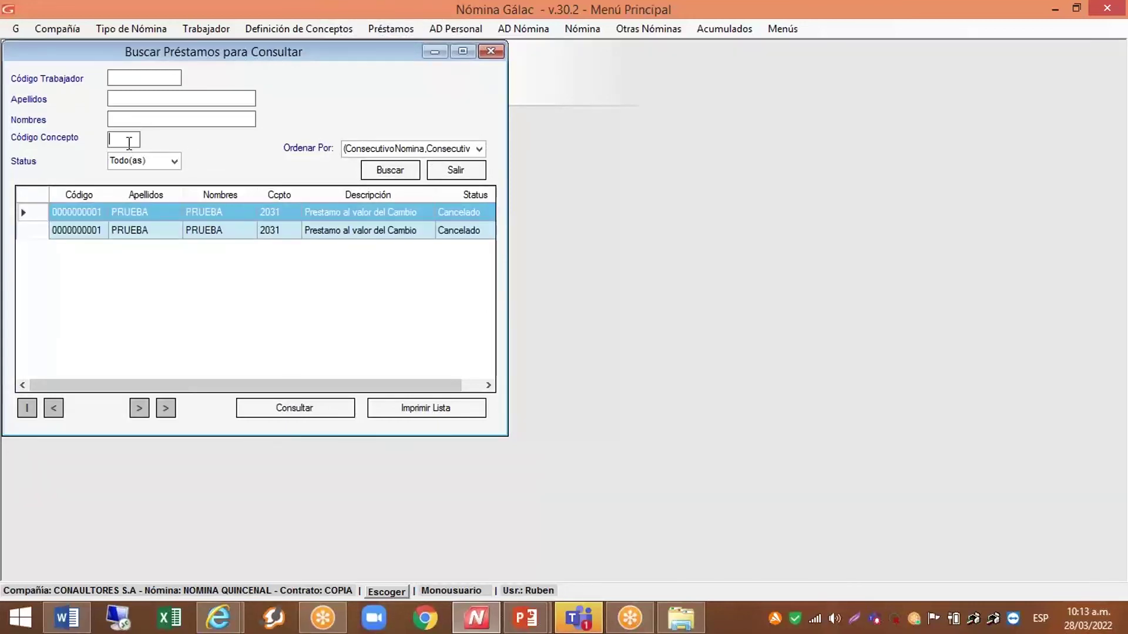
click(454, 172)
Search the concept definitions for code 2030 and open that concept for viewing
click(350, 29)
click(323, 46)
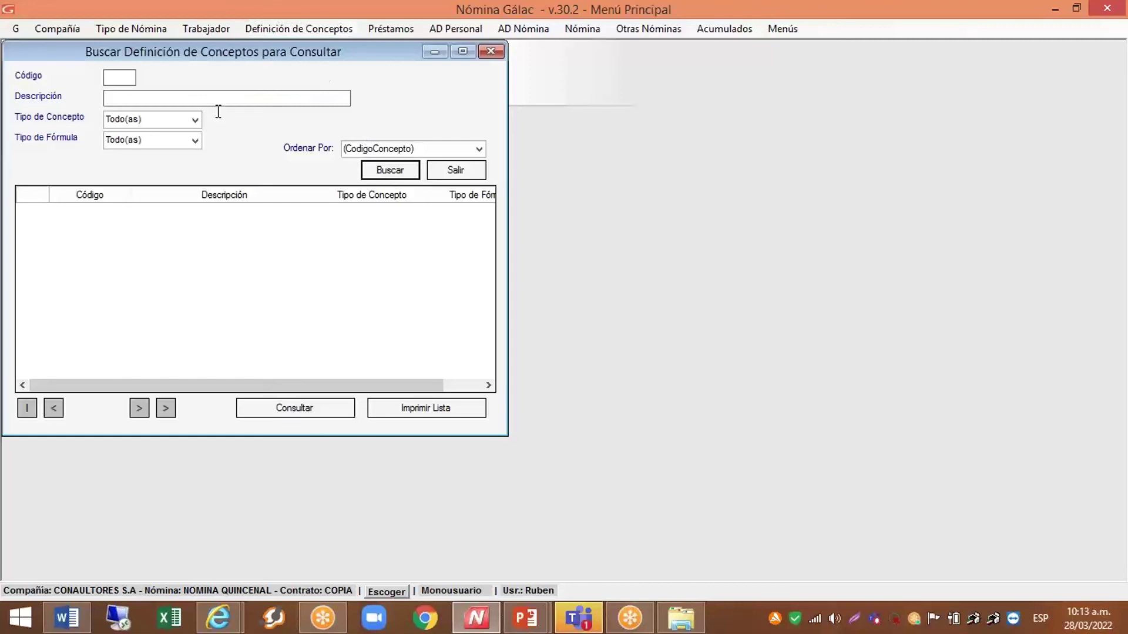
click(120, 77)
text(2030)
click(393, 171)
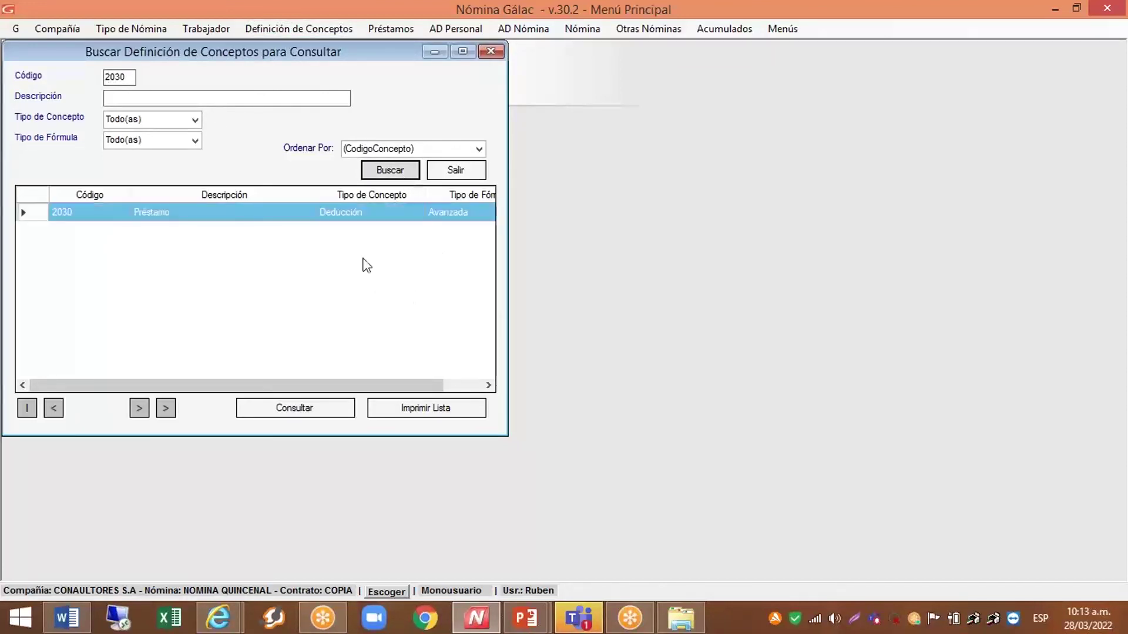
click(309, 403)
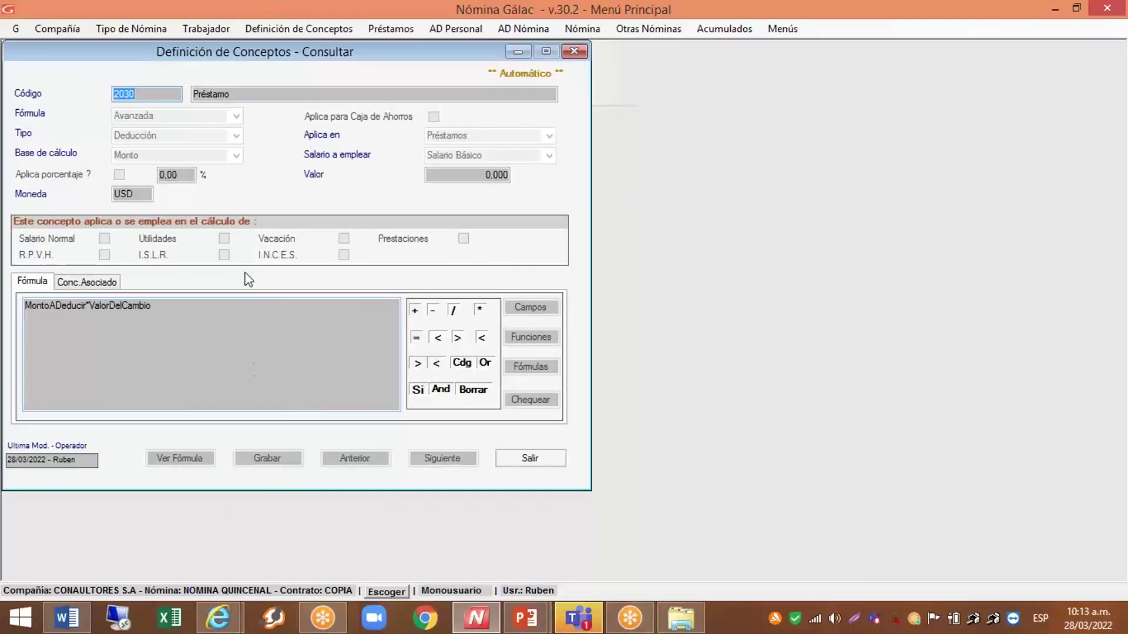
drag(185, 48, 372, 46)
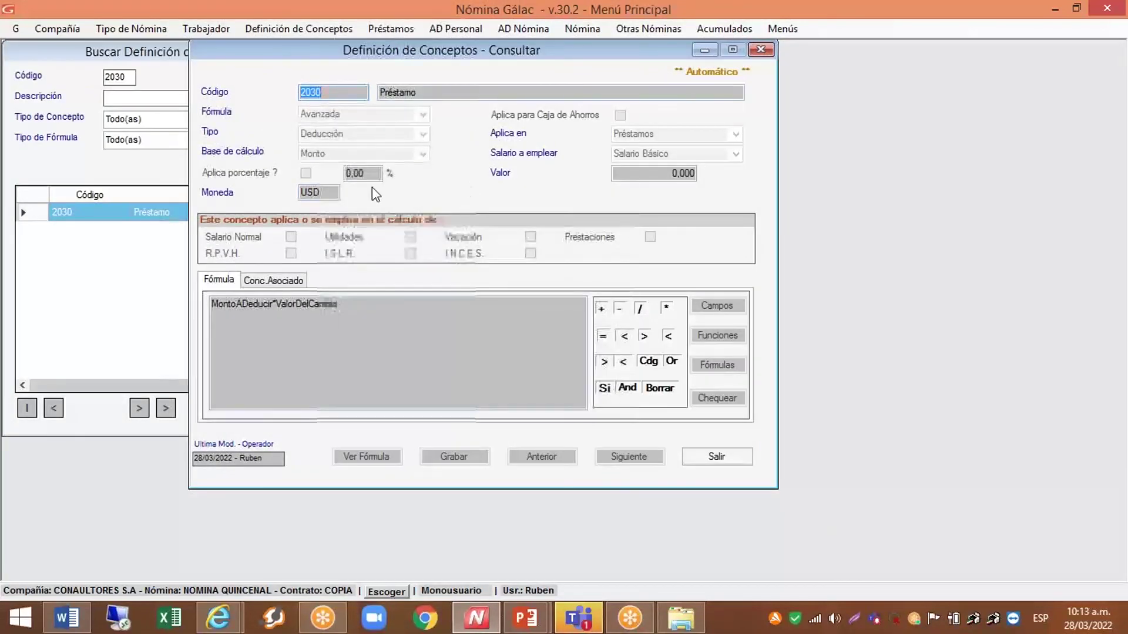
Examine the formula of concept 2030, focusing on the deduction amount and its multiplication by the exchange value
click(365, 94)
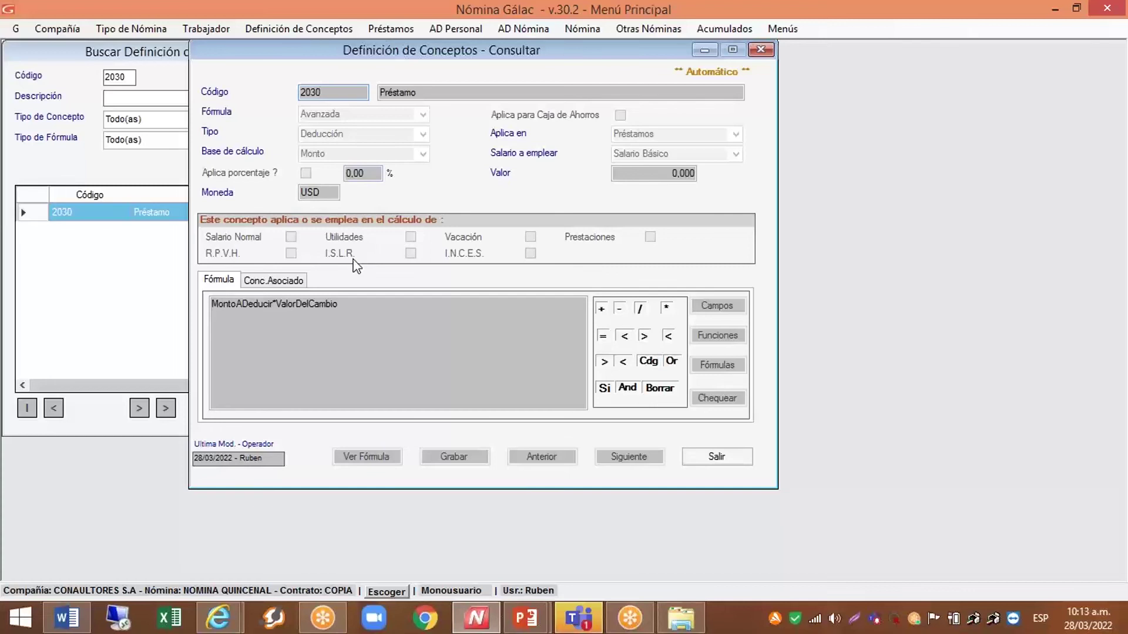
mouse_move(276, 304)
mouse_down()
mouse_move(347, 308)
mouse_move(270, 305)
mouse_up()
click(269, 311)
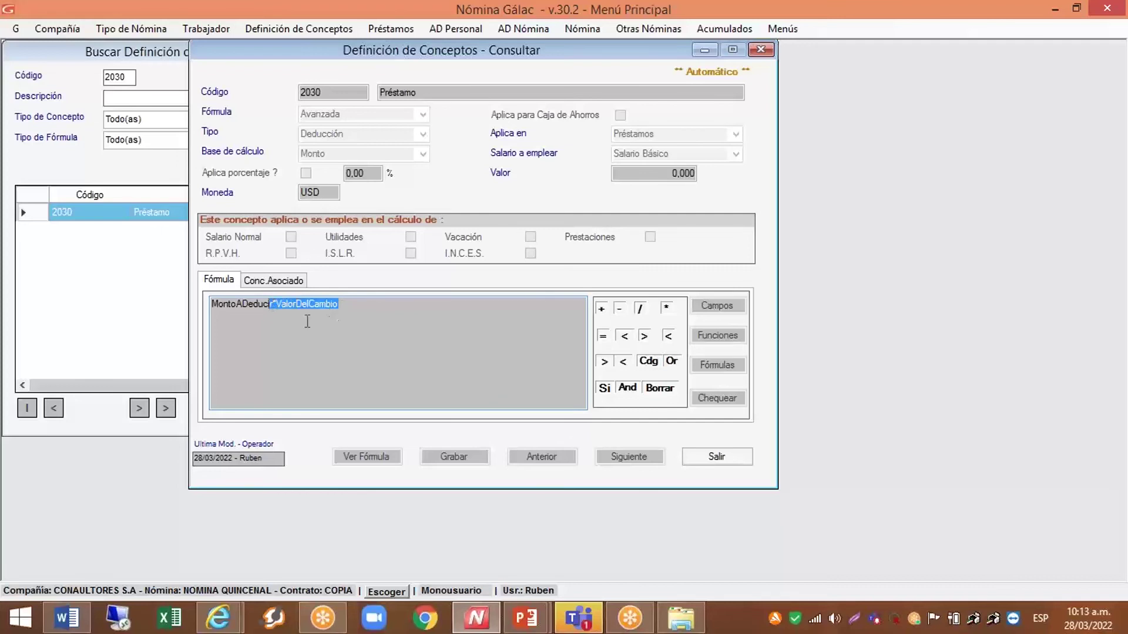
drag(345, 307, 273, 306)
click(272, 313)
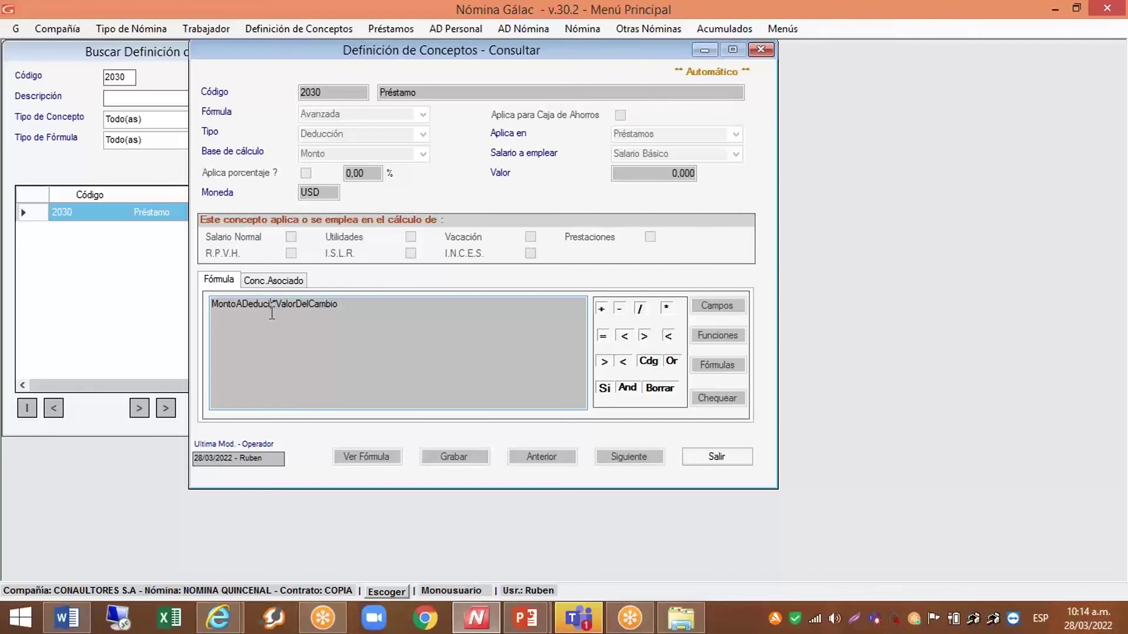
drag(357, 312, 203, 307)
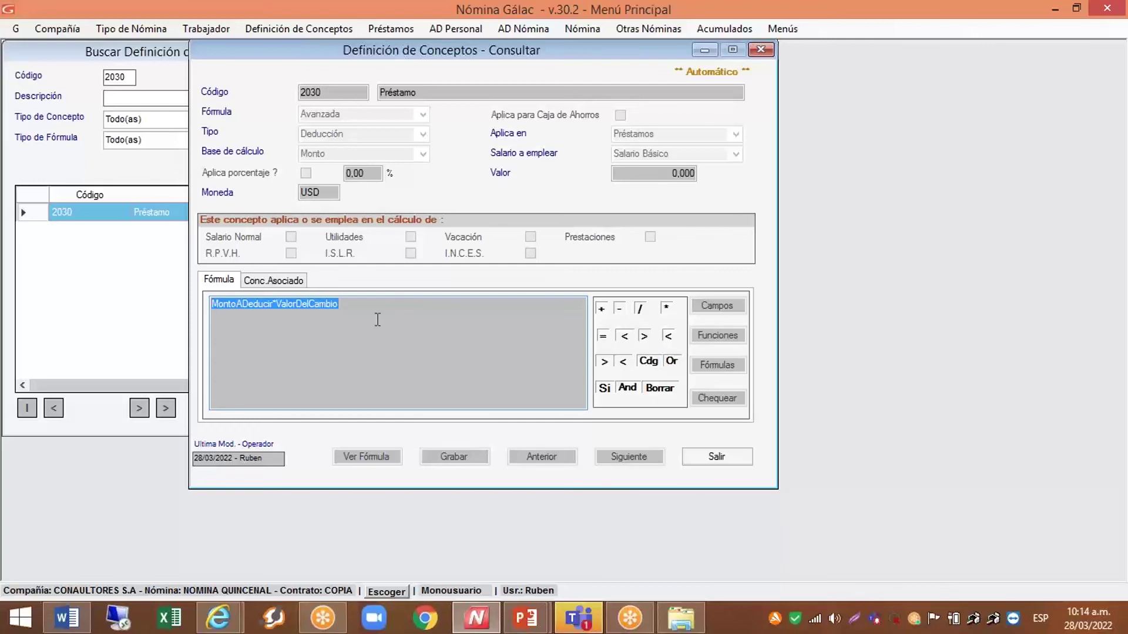
click(361, 312)
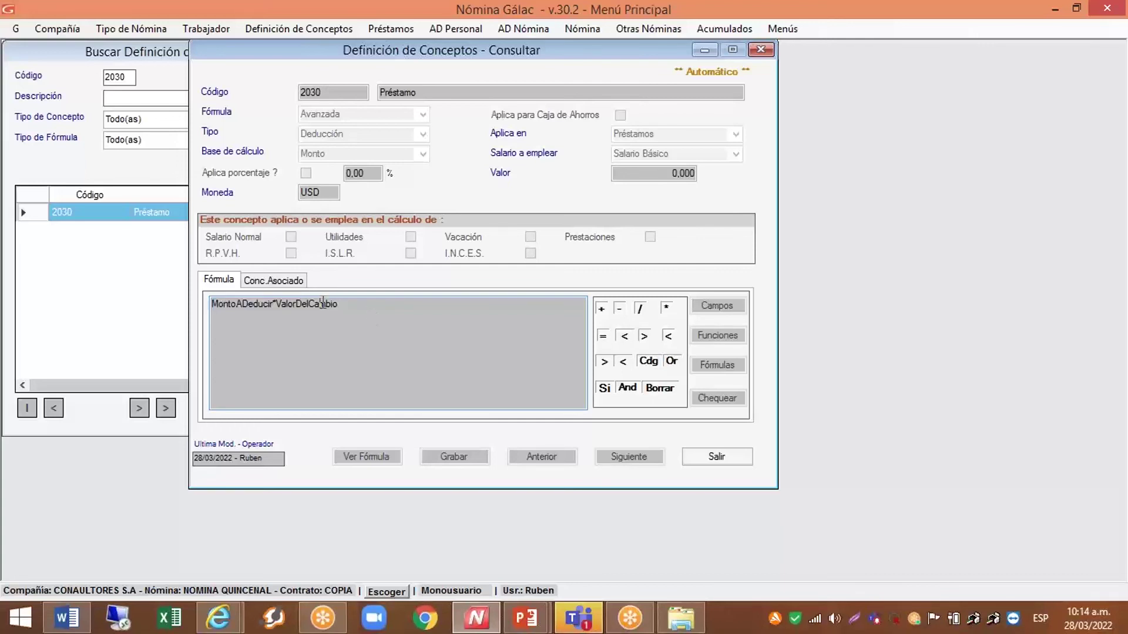
drag(360, 305, 273, 306)
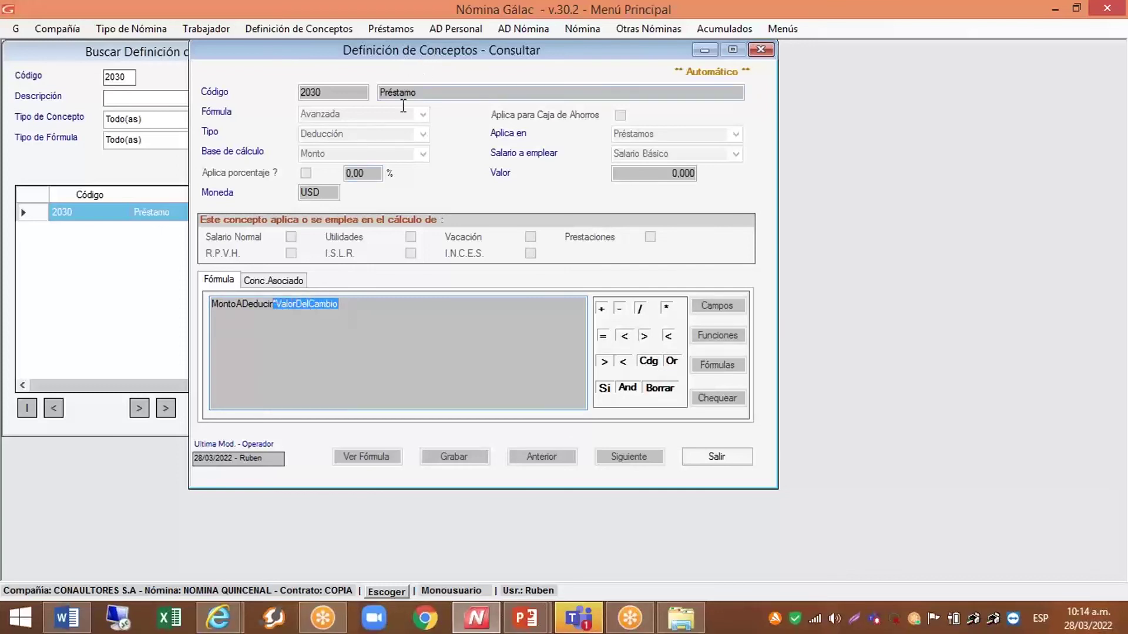
click(345, 308)
drag(346, 305, 271, 306)
click(274, 31)
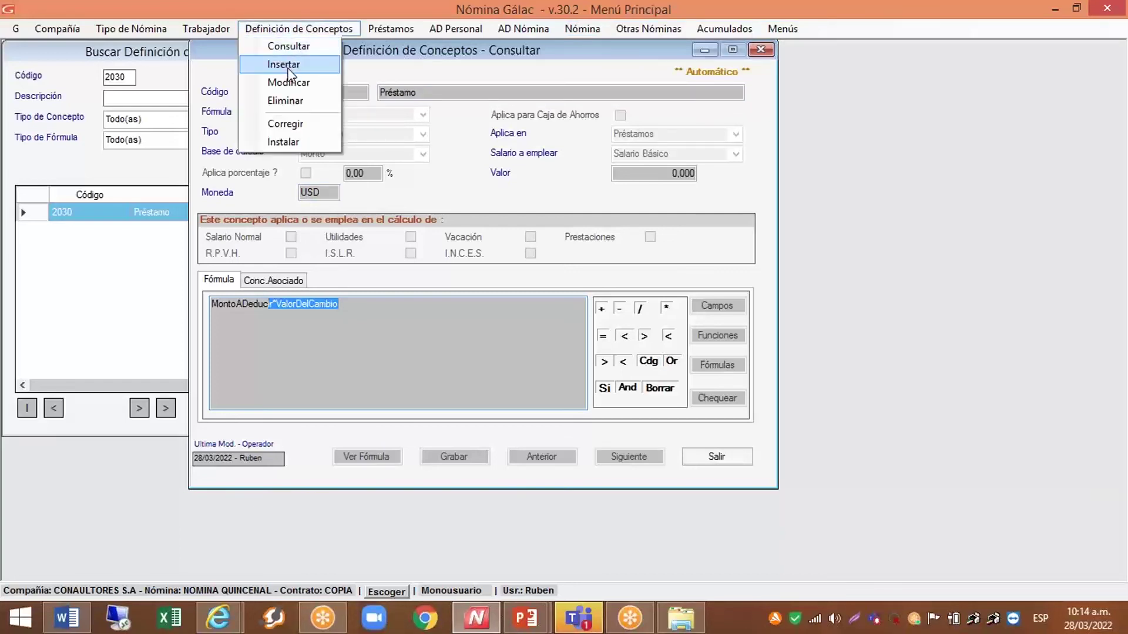
click(322, 317)
drag(361, 306, 171, 300)
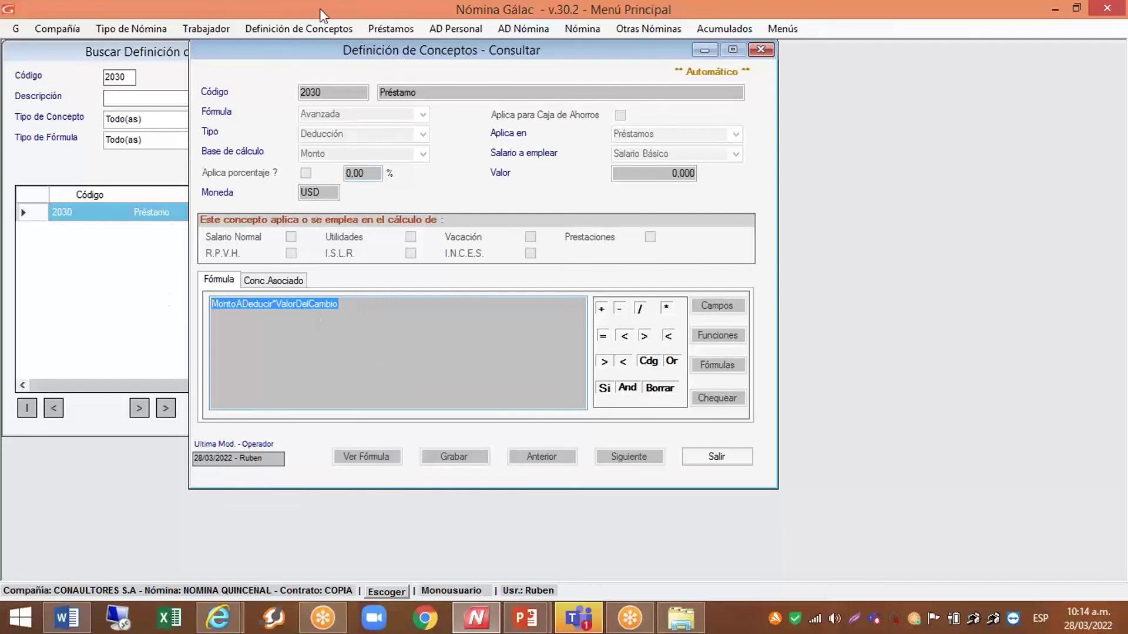
Start a new concept definition with code 2032 and description "Prestamo con valor del Cambio"
click(293, 28)
click(301, 65)
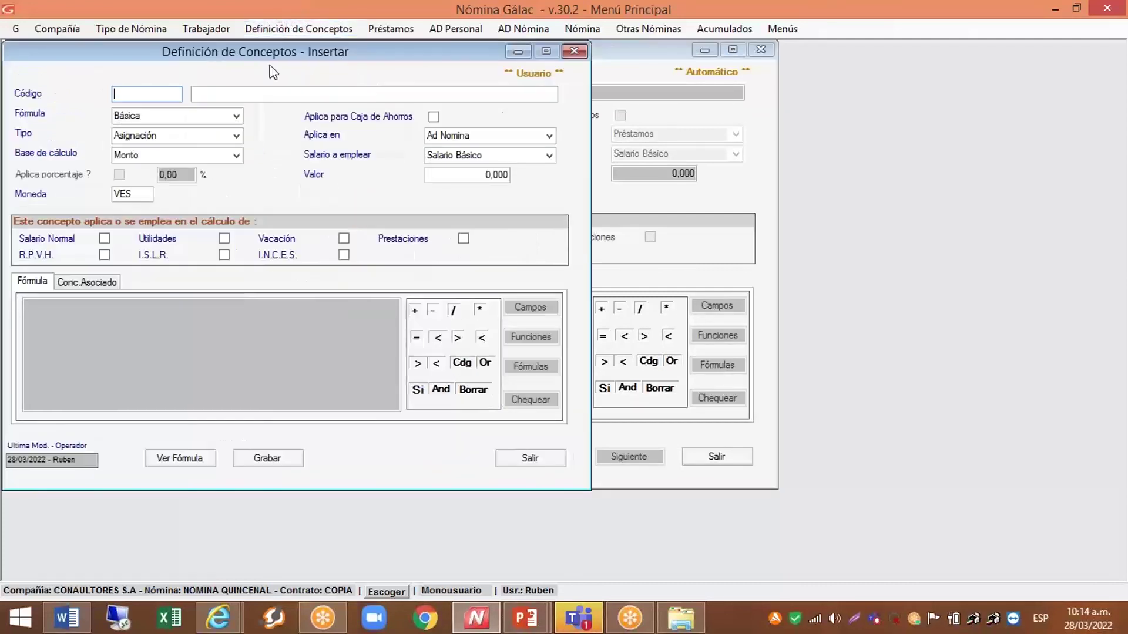
drag(238, 59, 658, 130)
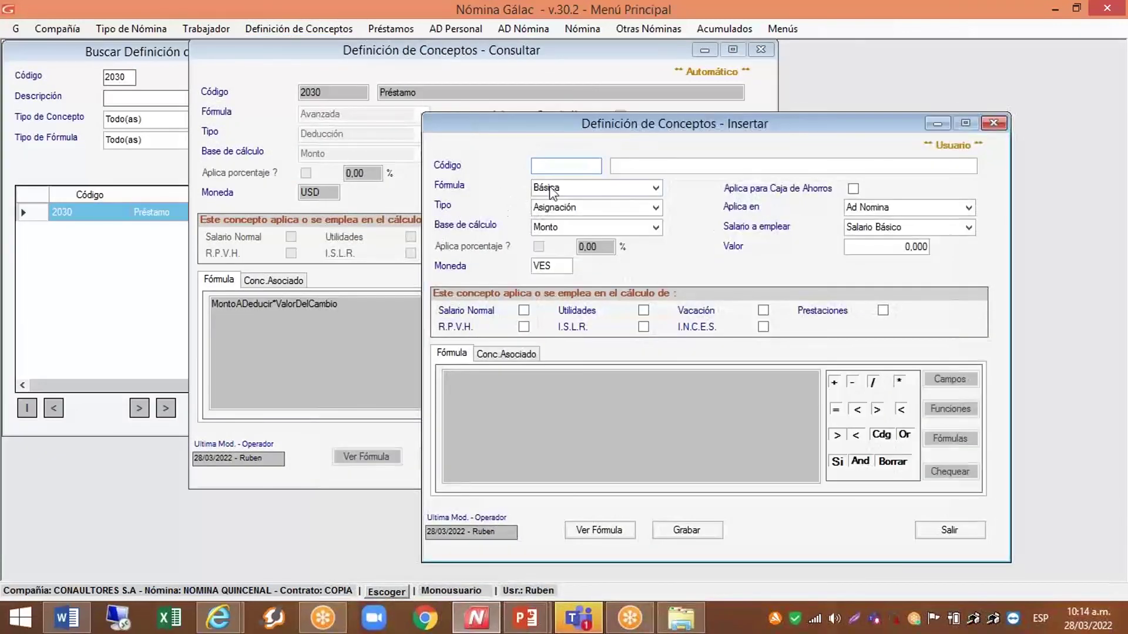
text(203)
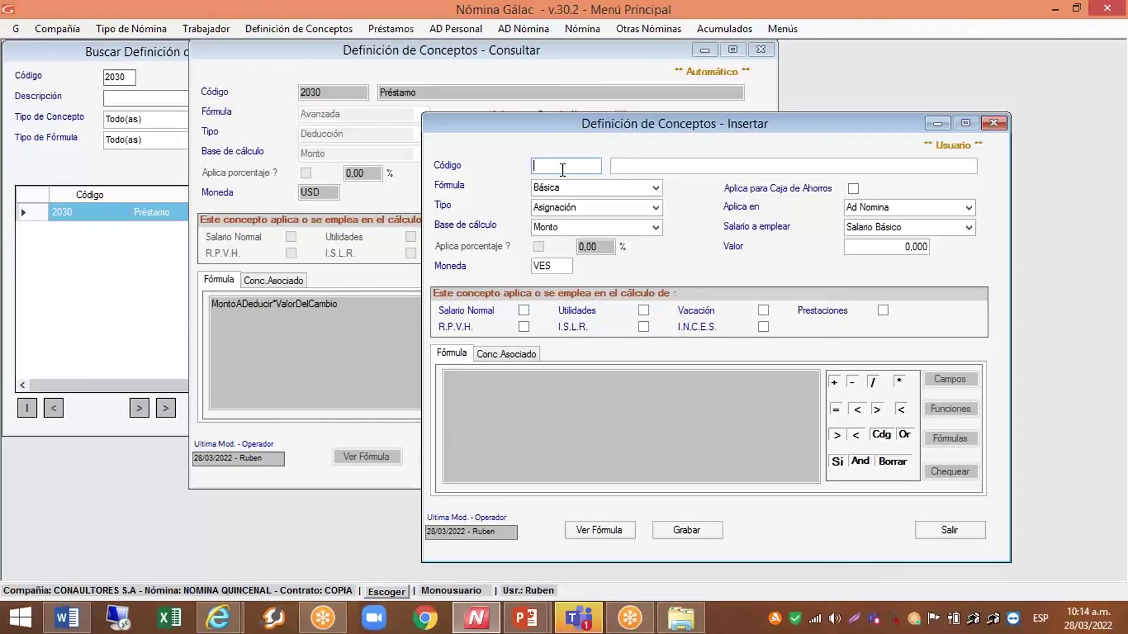
text(2)
key(Tab)
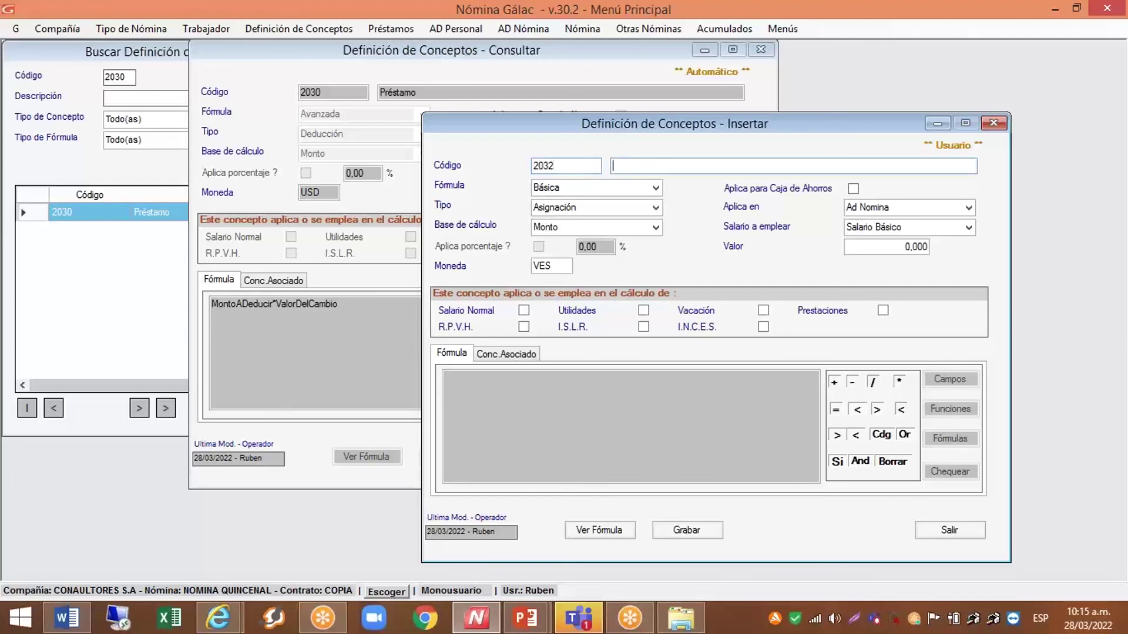
text(Prestamo con valor del Cambio)
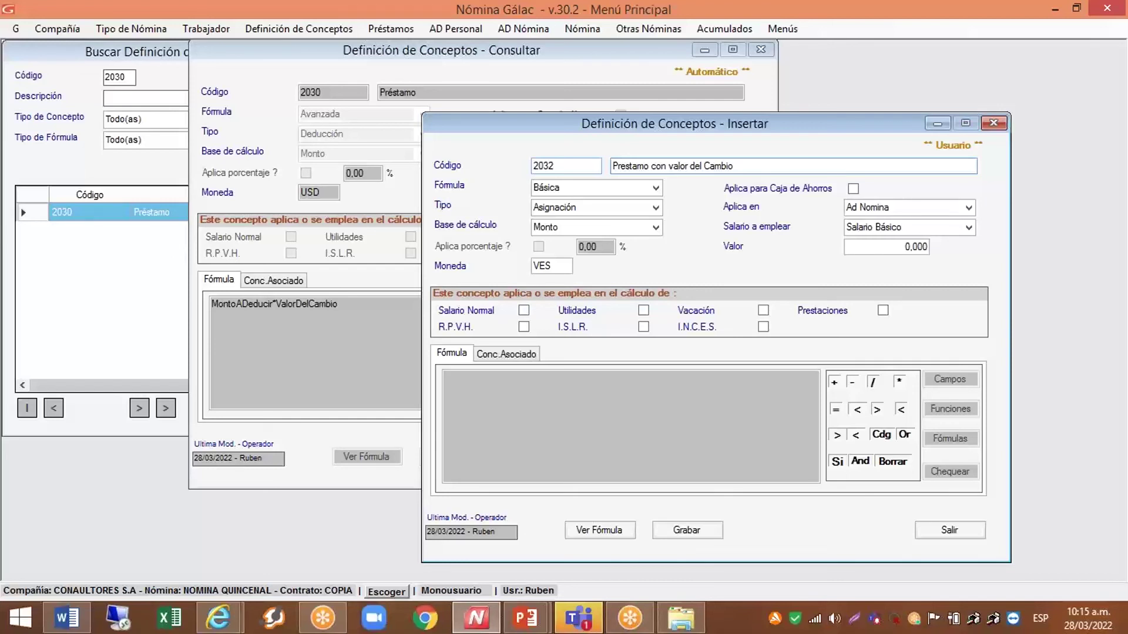
Set the new concept's formula type to Avanzada and make its formula area active
click(654, 186)
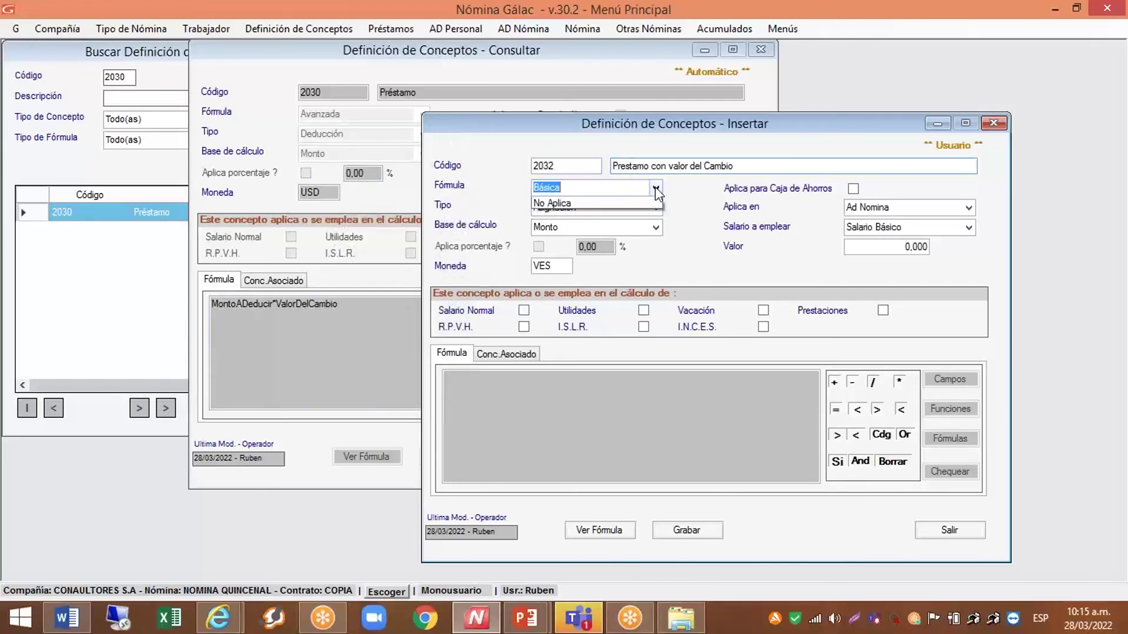
click(611, 213)
click(655, 187)
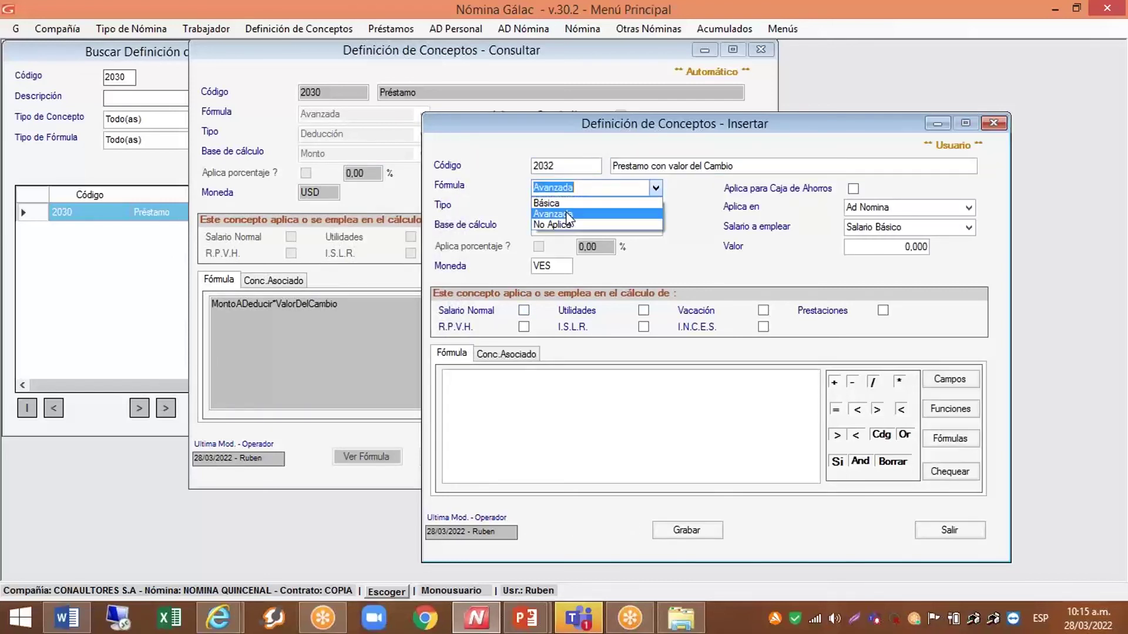
click(569, 204)
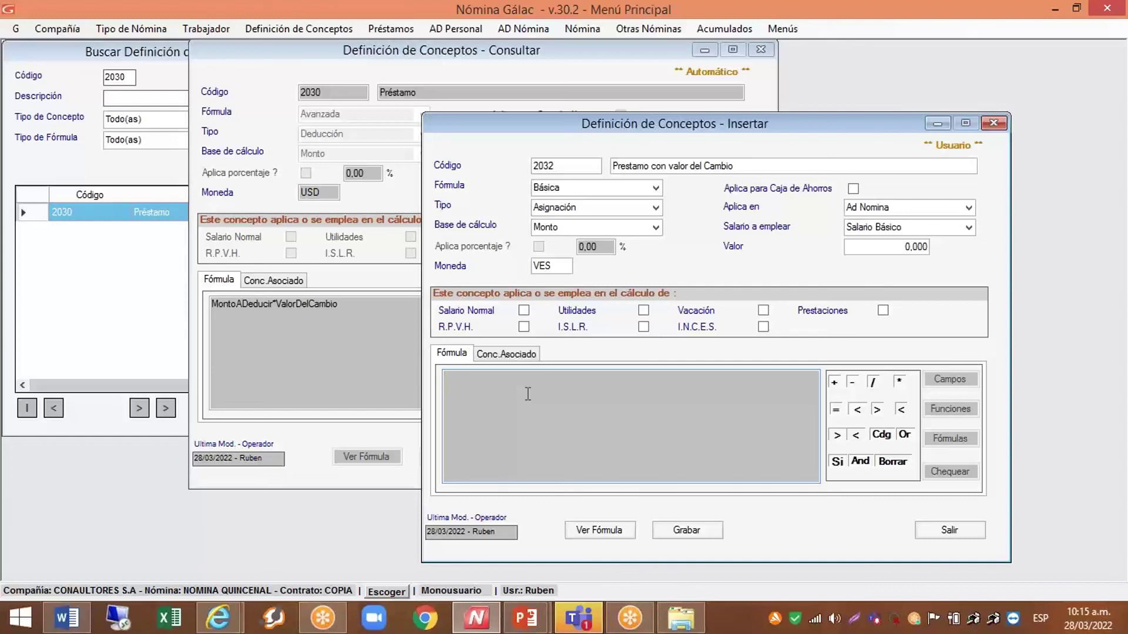
click(656, 188)
click(632, 213)
click(485, 383)
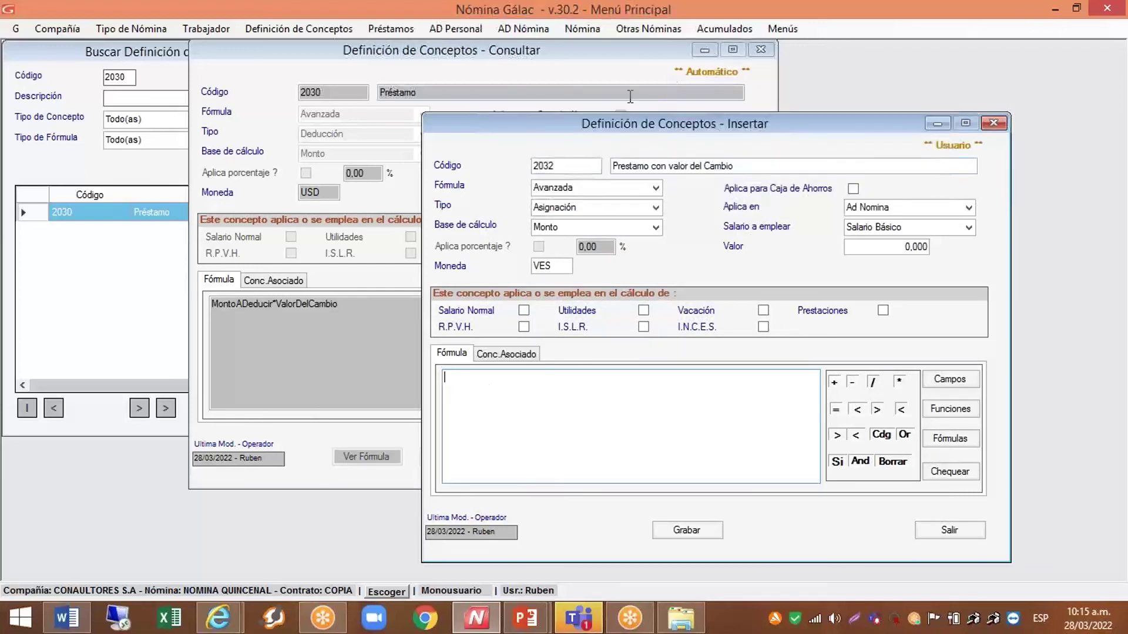
Set the type of concept 2032 to Deducción
click(564, 207)
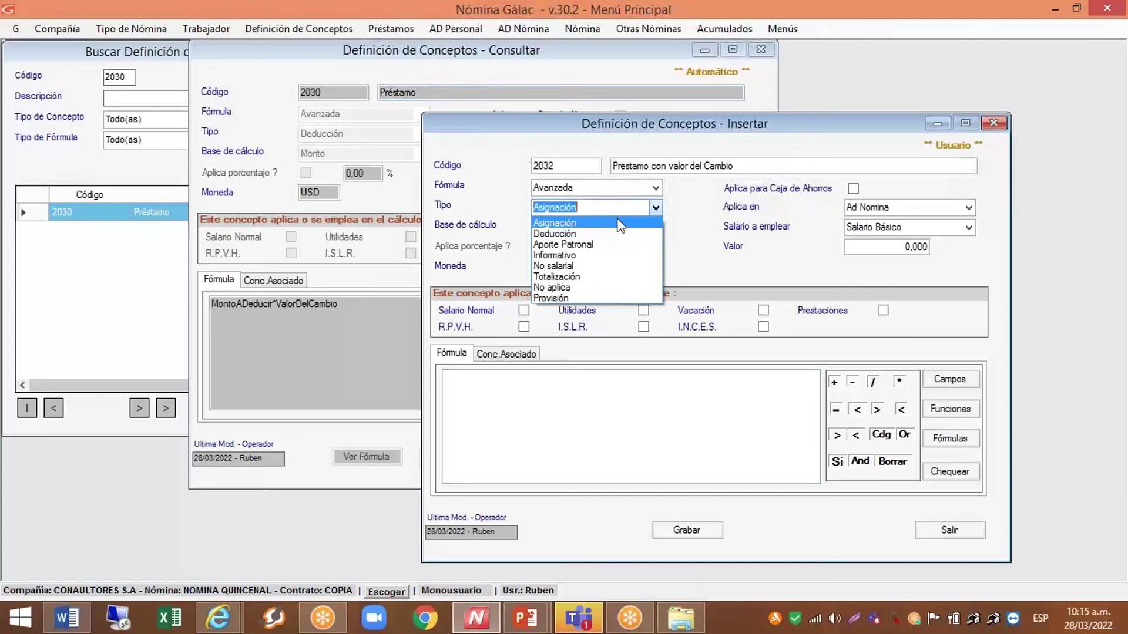
click(555, 229)
click(655, 207)
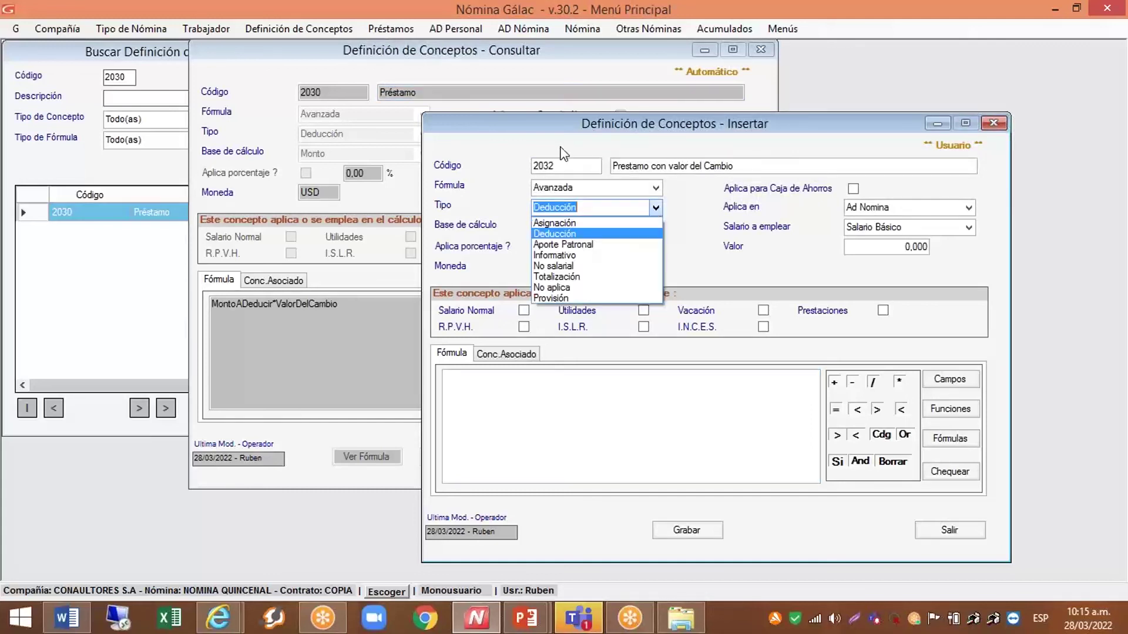
click(566, 222)
click(655, 207)
click(586, 232)
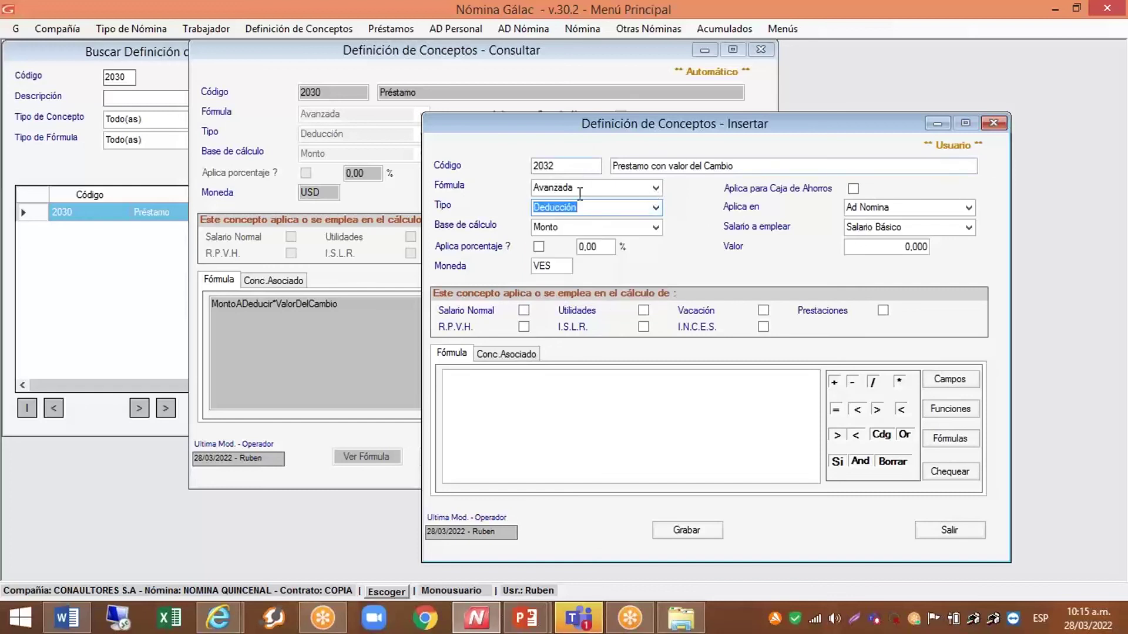
click(655, 208)
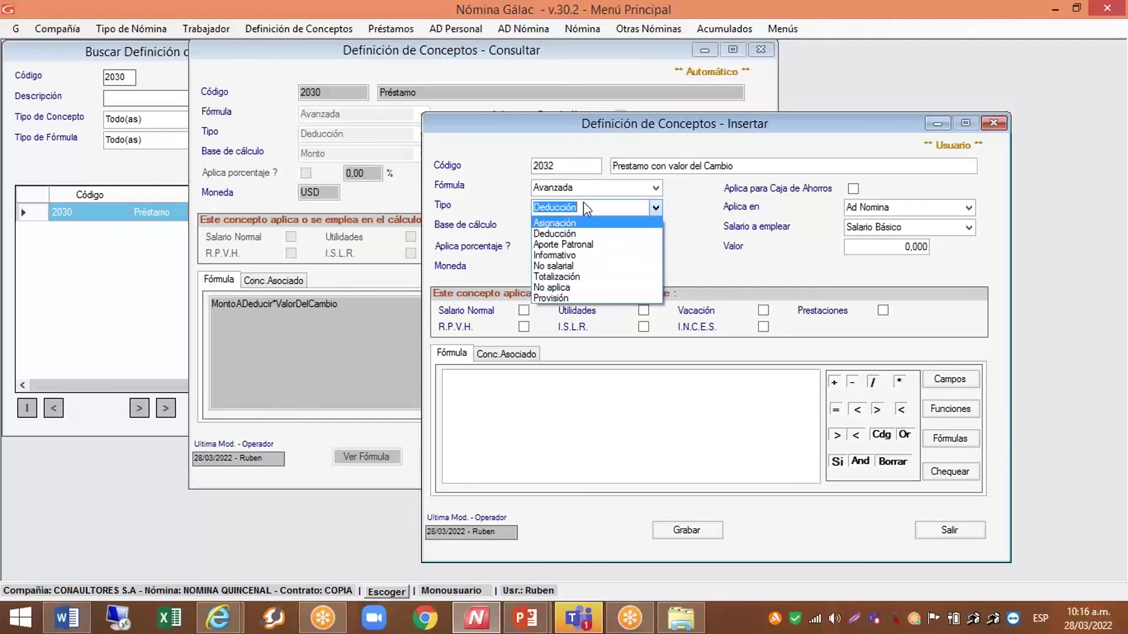
click(655, 208)
click(656, 207)
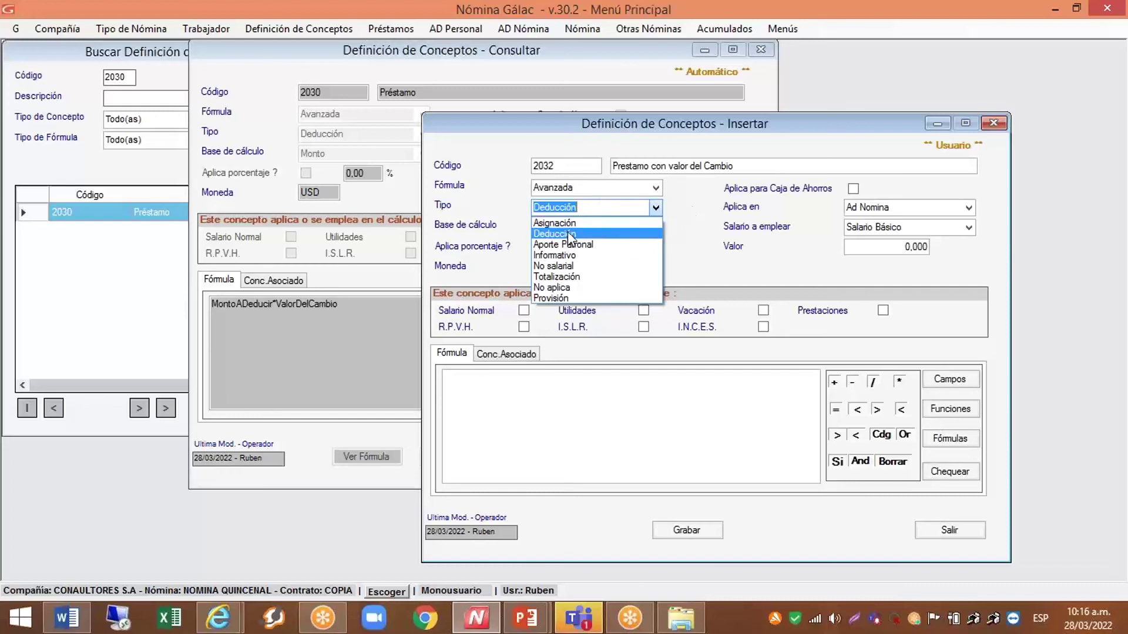
click(567, 233)
click(594, 205)
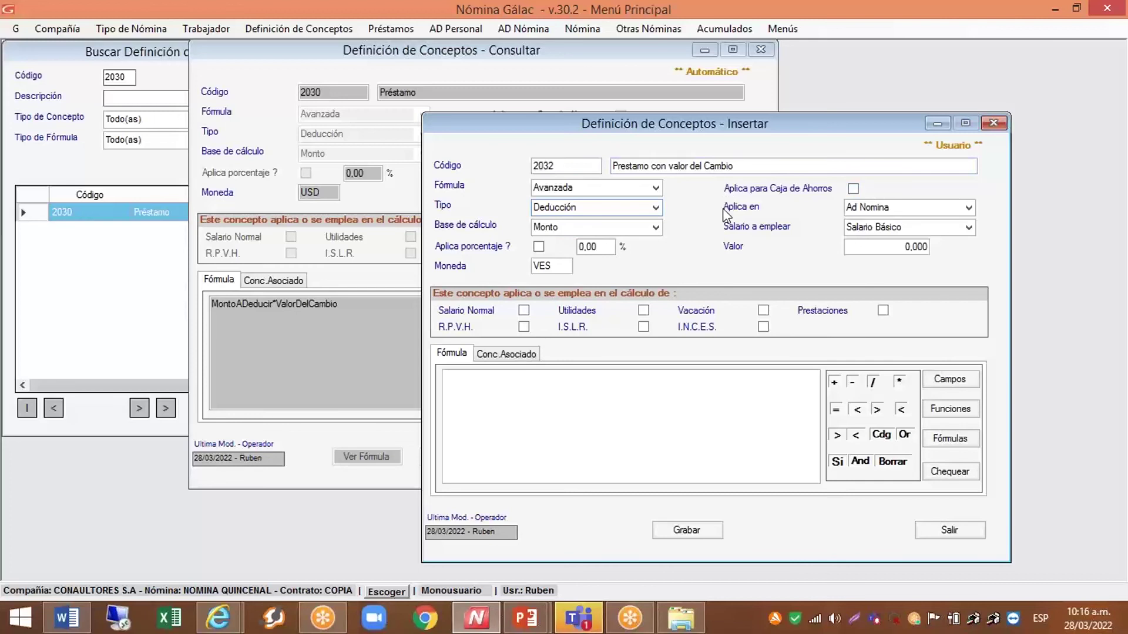
Try the Ad Personal and Ad Nomina options for where concept 2032 applies, and set it to Préstamos
click(968, 207)
click(886, 244)
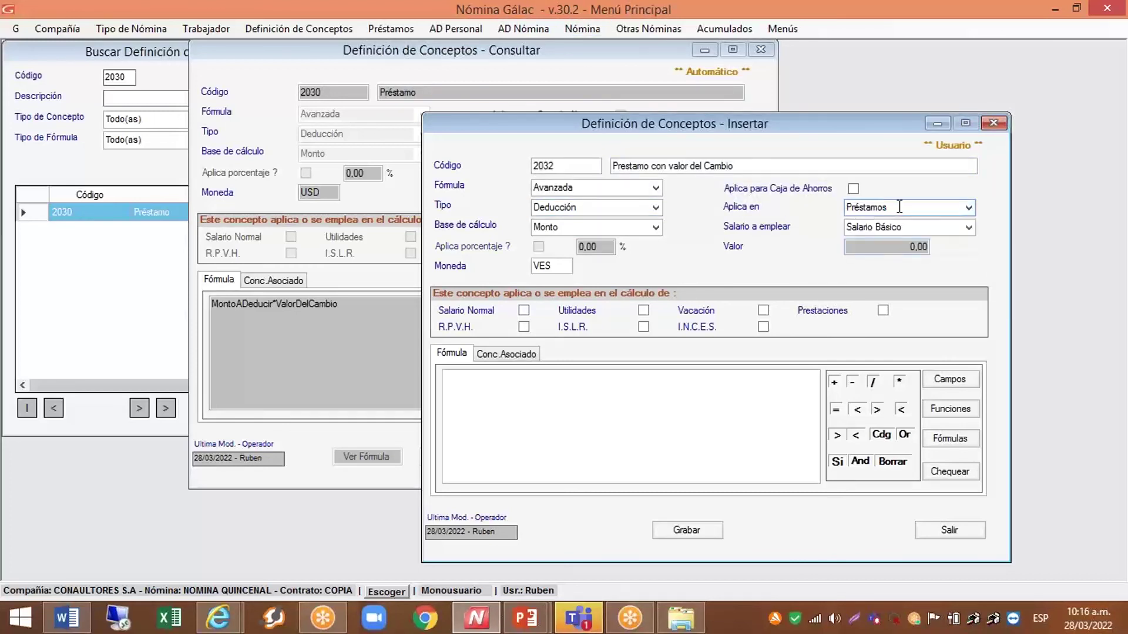
click(956, 212)
click(908, 235)
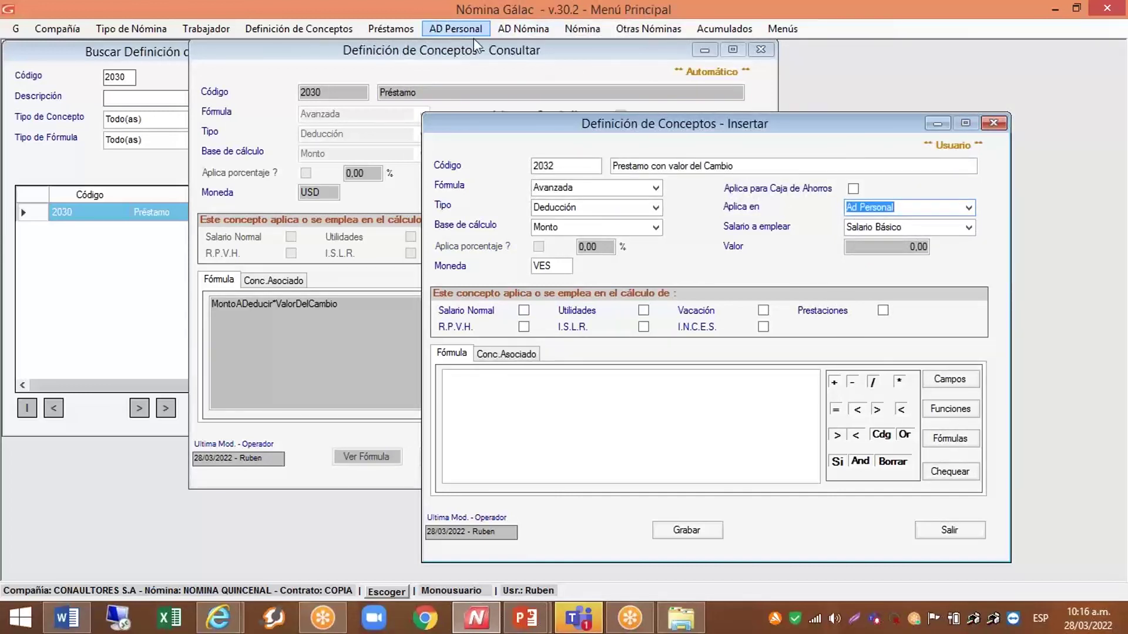
click(968, 207)
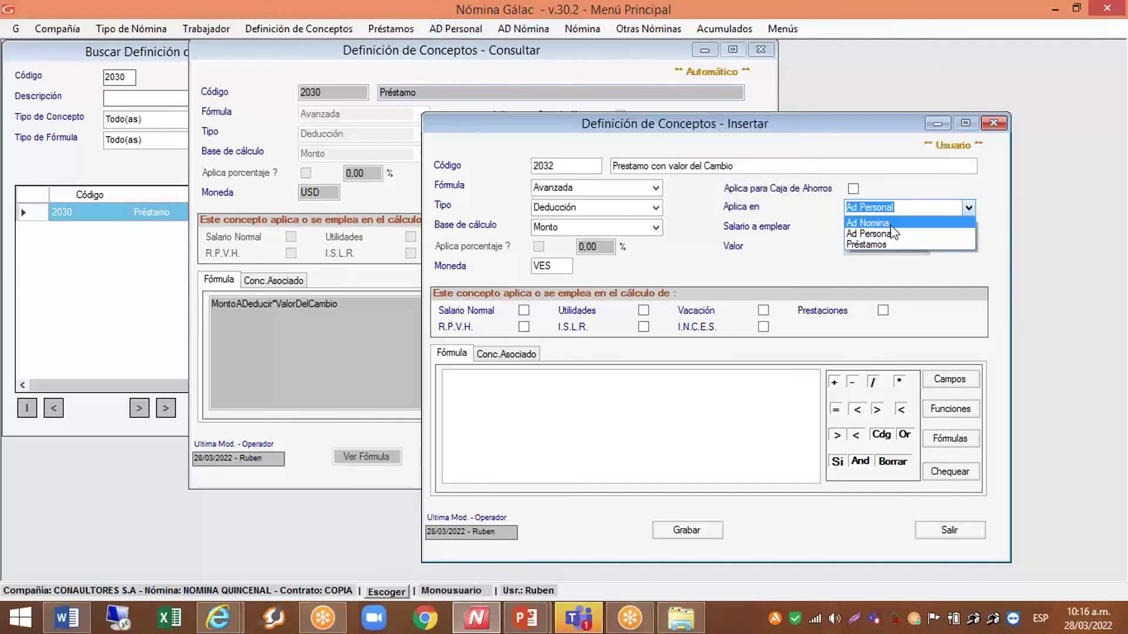
click(891, 224)
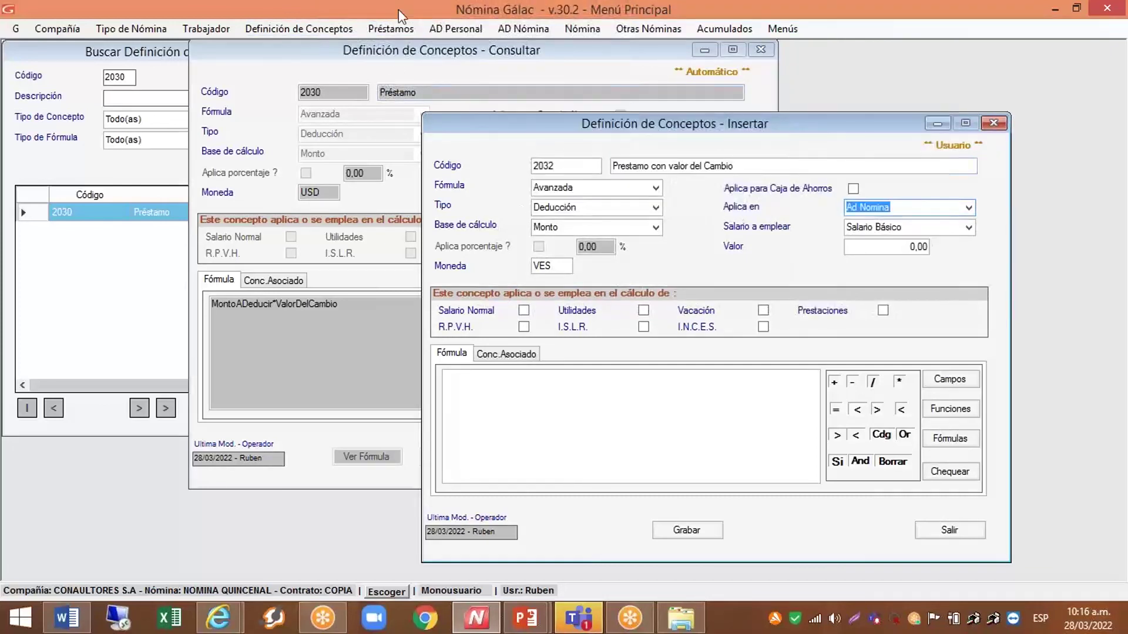
click(969, 207)
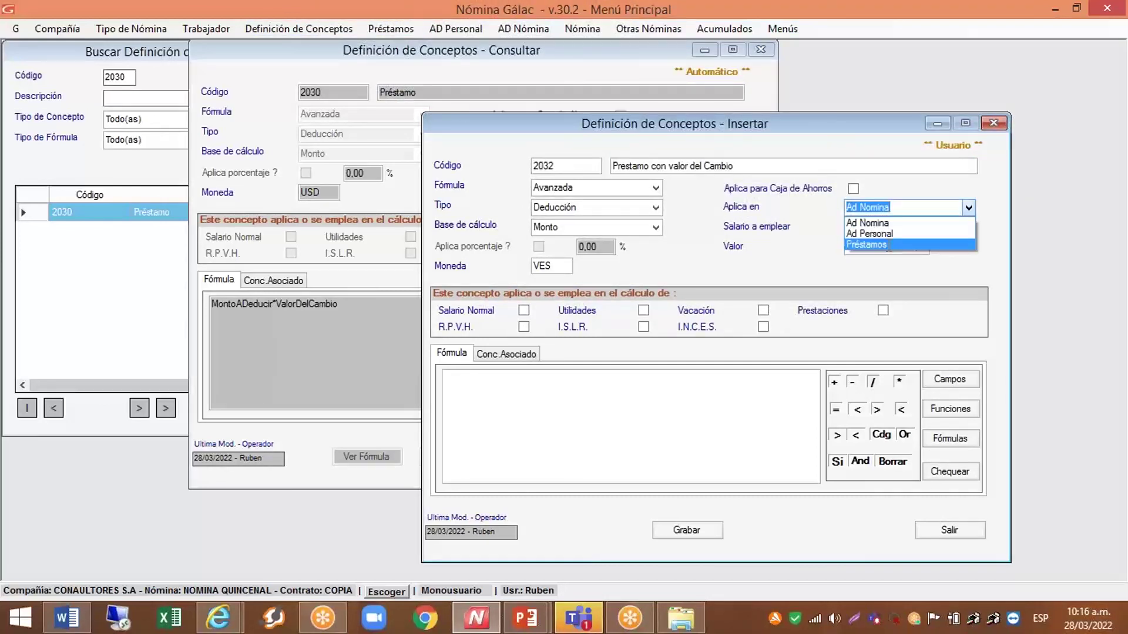
click(891, 244)
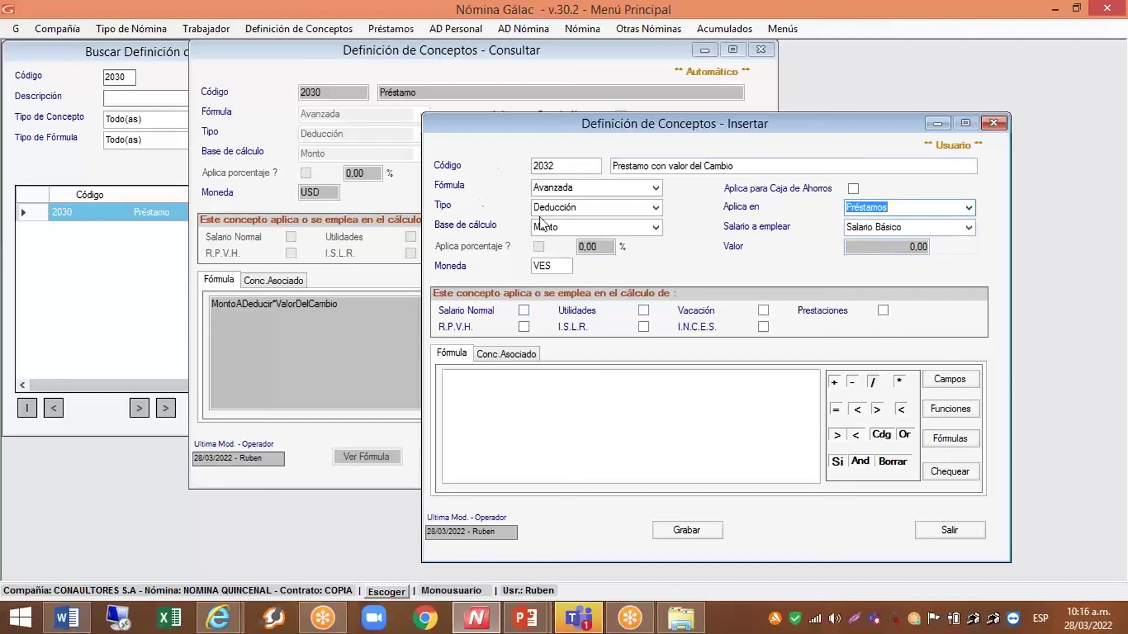
Set the currency of concept 2032 to USD
key(Tab)
key(Tab)
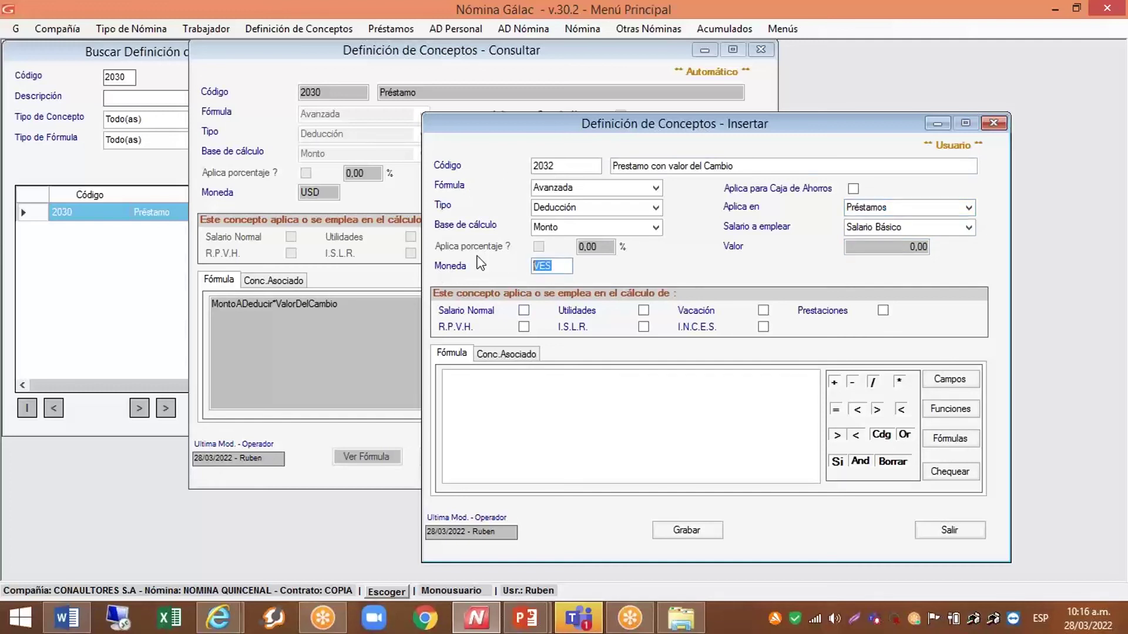
text(USD)
Copy the formula MontoADeducir*ValorDelCambio from concept 2030 into the formula area of concept 2032
click(449, 412)
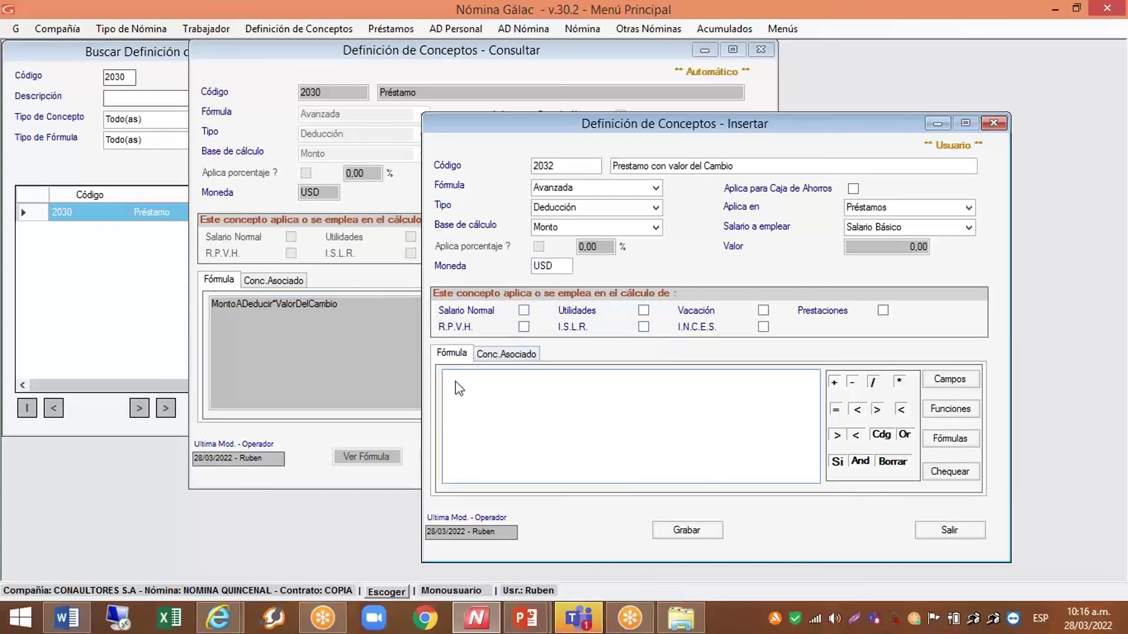
click(359, 310)
key(ctrl+c)
right_click(285, 303)
click(307, 360)
click(817, 407)
key(ctrl+v)
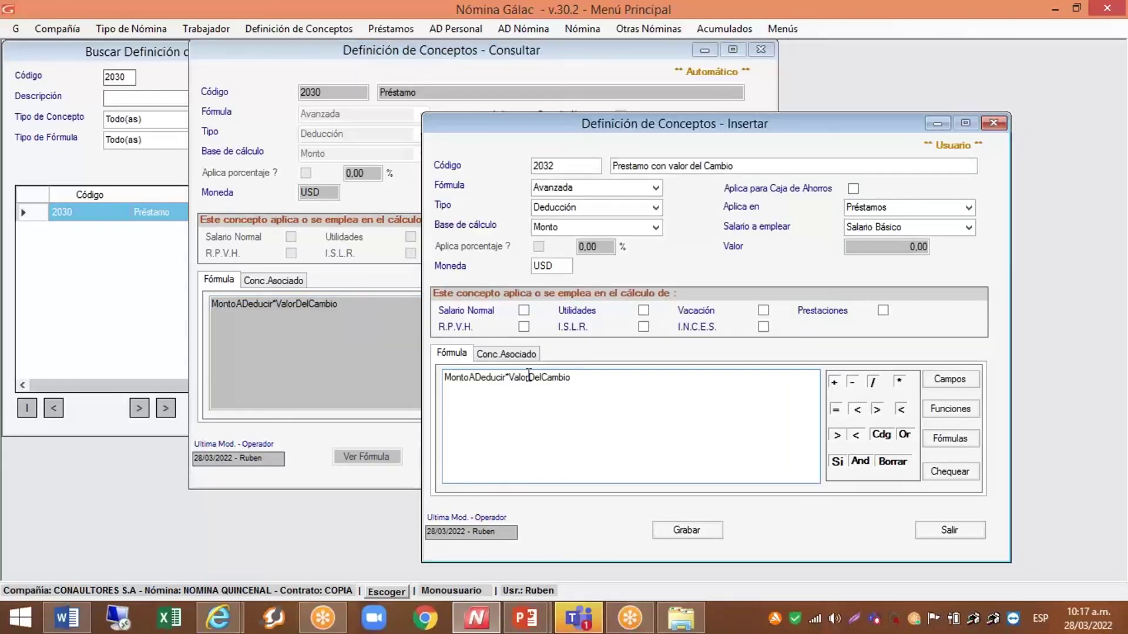
Clear the copied formula from the formula area of concept 2032
key(BackSpace)
key(BackSpace)
key(BackSpace)
key(BackSpace)
key(BackSpace)
key(BackSpace)
key(BackSpace)
key(BackSpace)
key(BackSpace)
key(BackSpace)
key(BackSpace)
key(BackSpace)
key(BackSpace)
key(BackSpace)
key(BackSpace)
key(BackSpace)
key(BackSpace)
key(BackSpace)
key(BackSpace)
key(BackSpace)
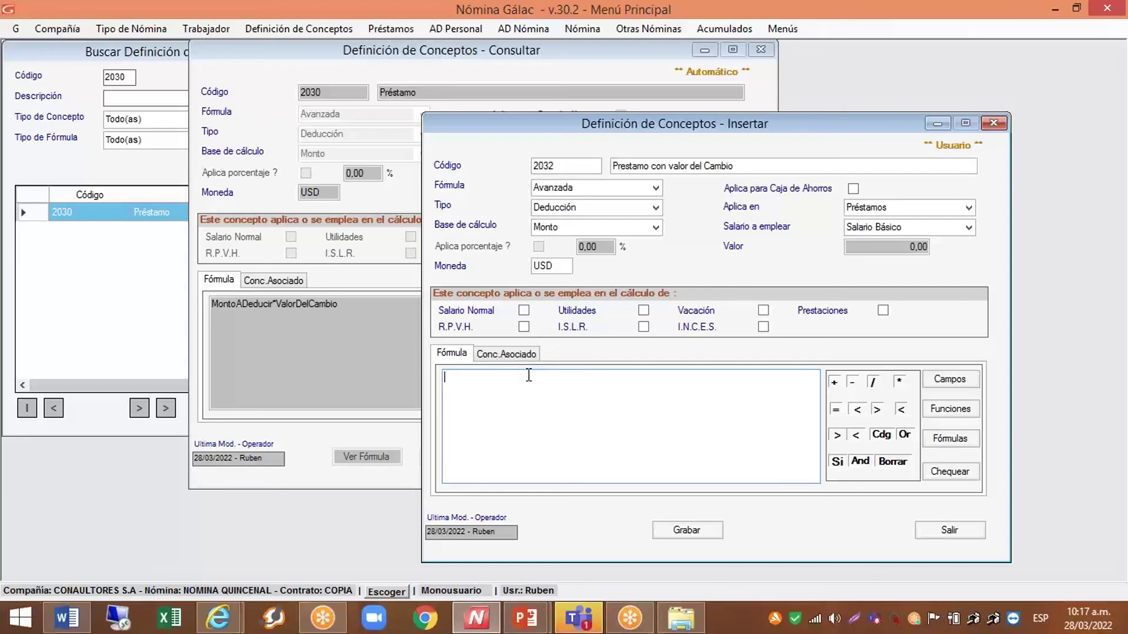
Enter the formula MontoADeducir*ValorDelCambio for concept 2032 and check its validity
text(MontoAdE)
text(ducir*ValorDelCambio)
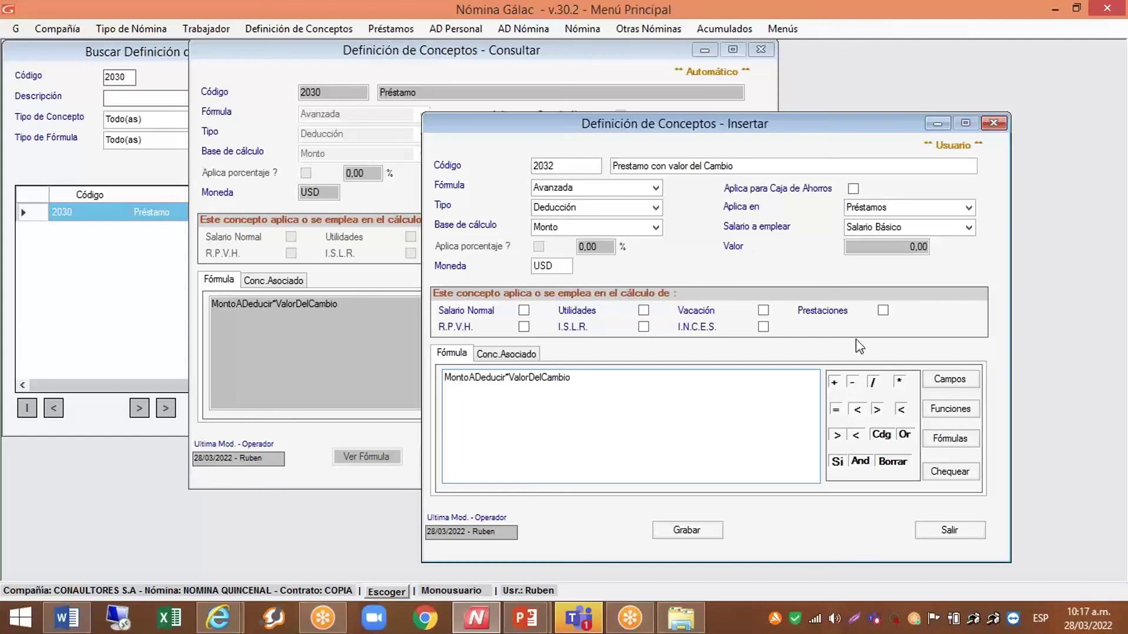
click(961, 475)
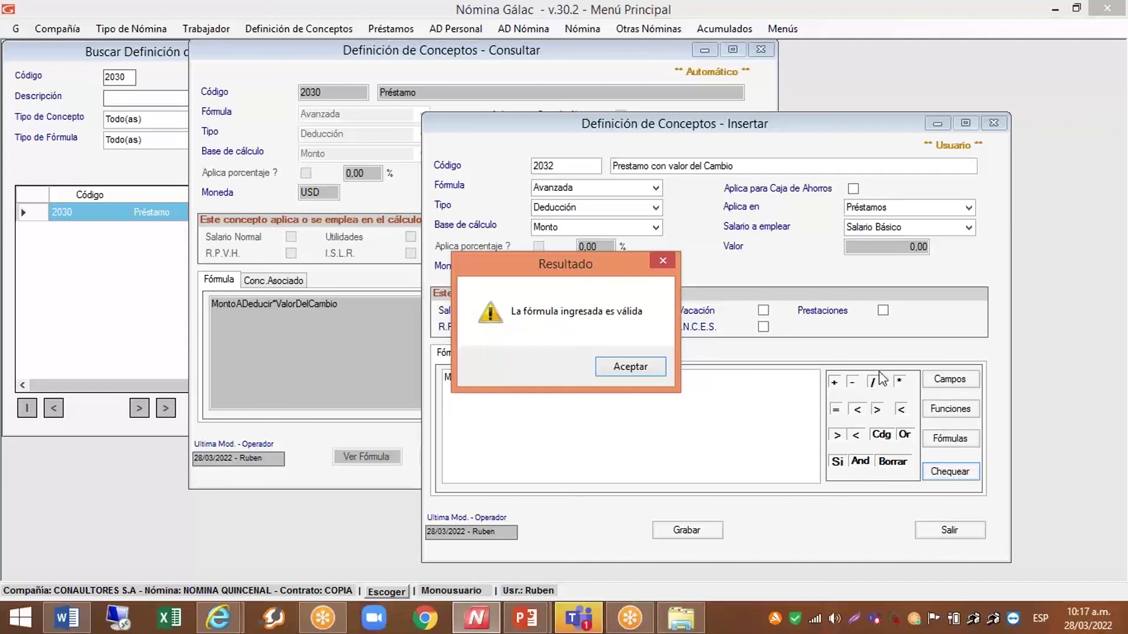
click(662, 370)
Test the formula check by appending a stray comma and the letter i to concept 2032's formula
click(611, 377)
text(.)
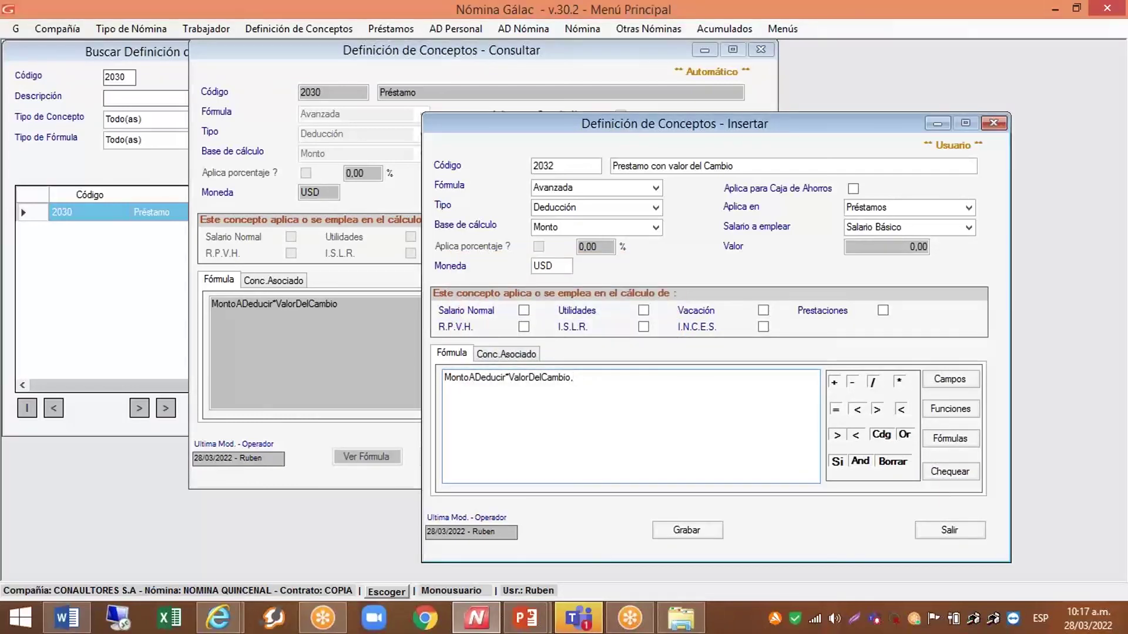
click(938, 476)
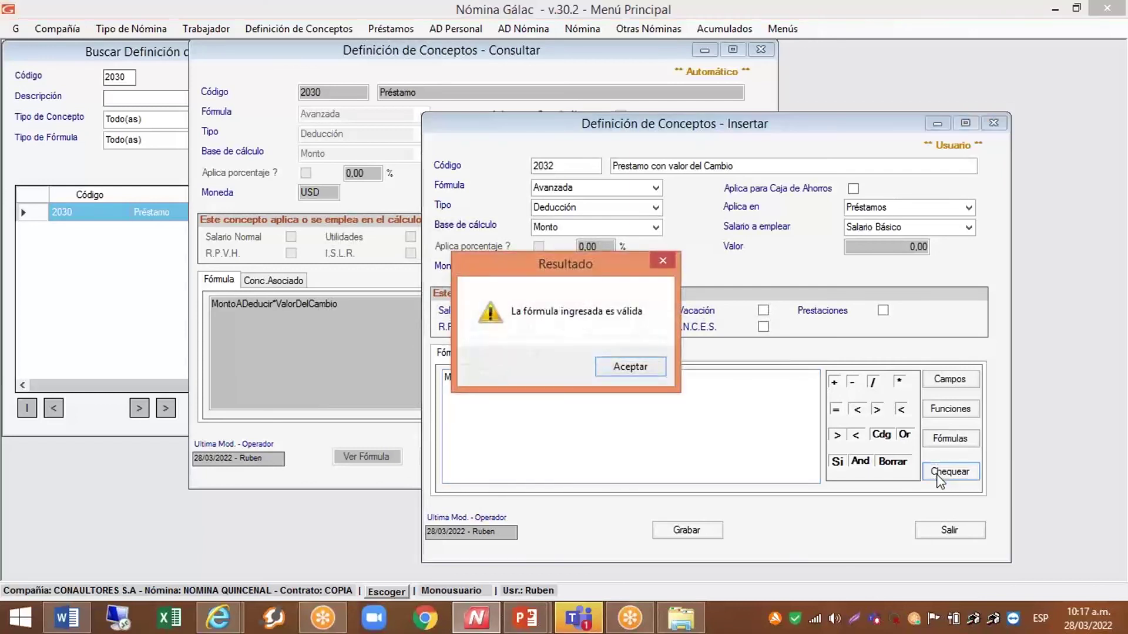
click(625, 365)
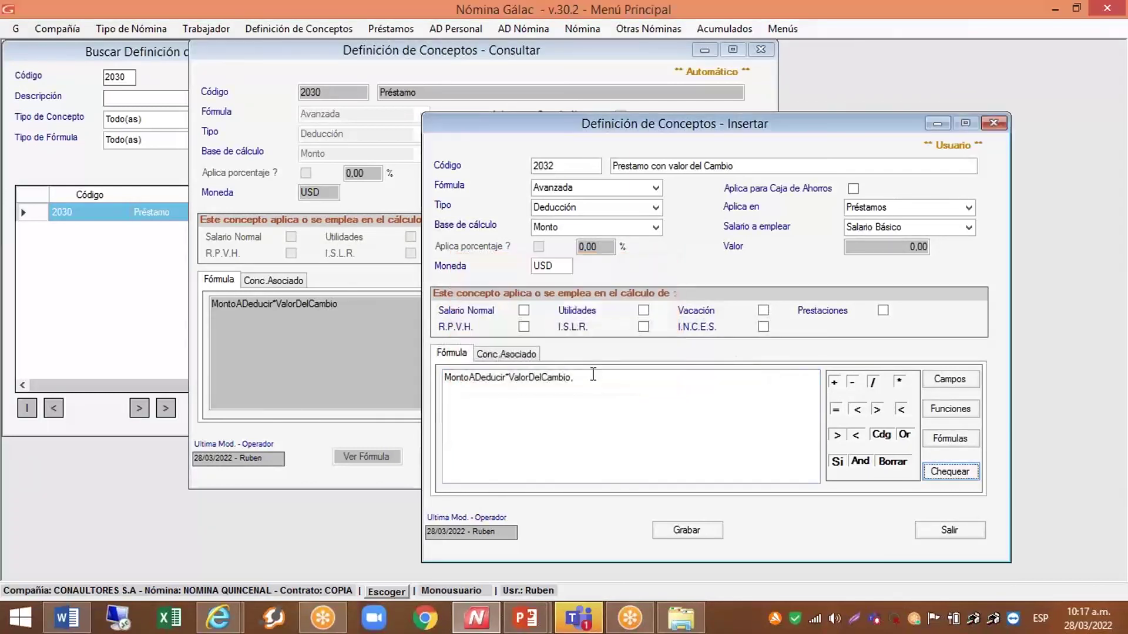
text(,i)
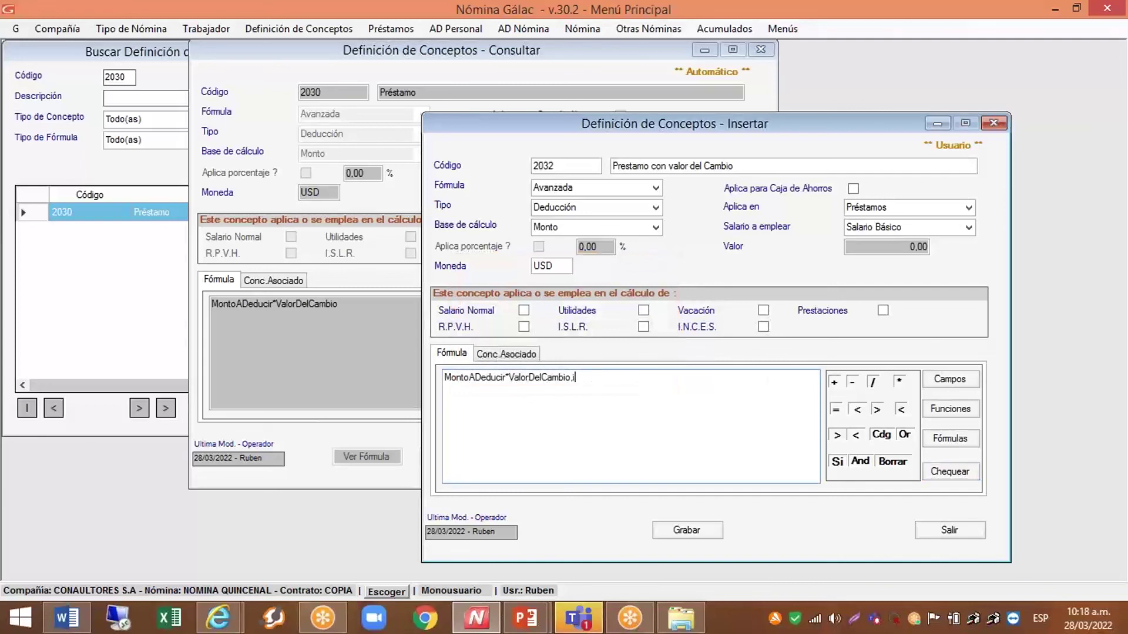
click(945, 475)
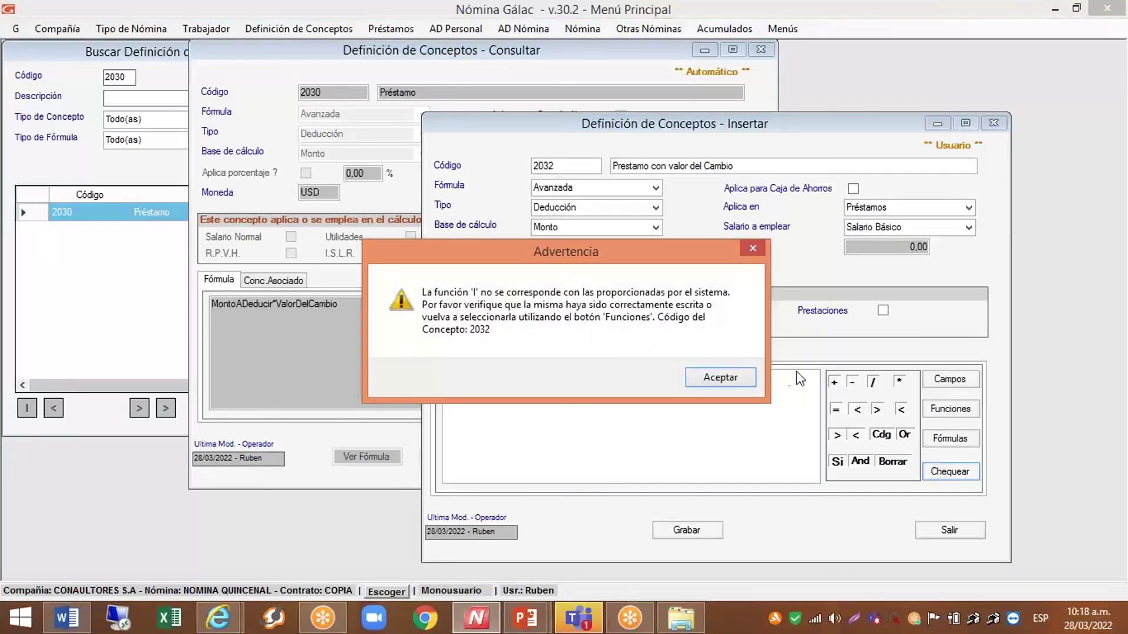
click(719, 379)
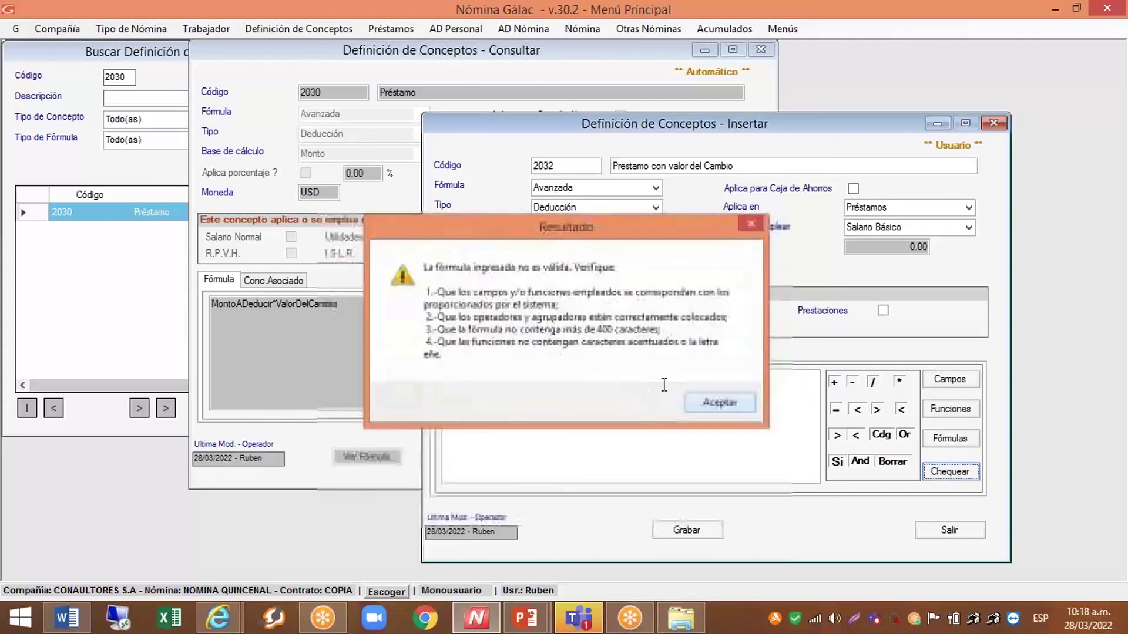
key(Return)
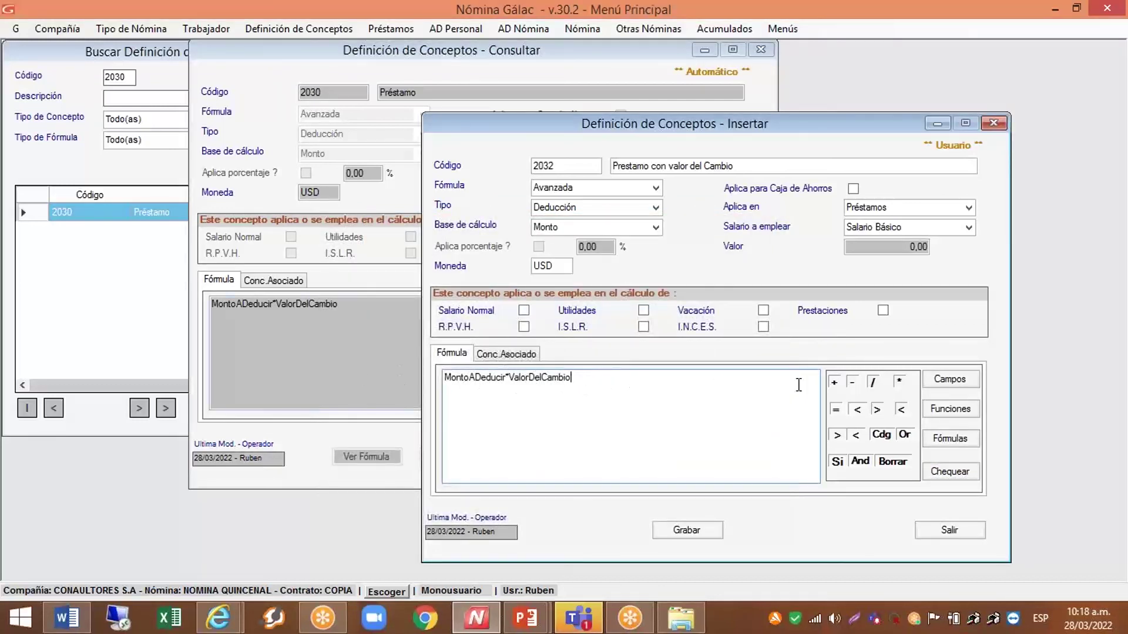
Check the formula MontoADeducir*ValorDelCambio without the stray characters and save concept 2032
click(948, 473)
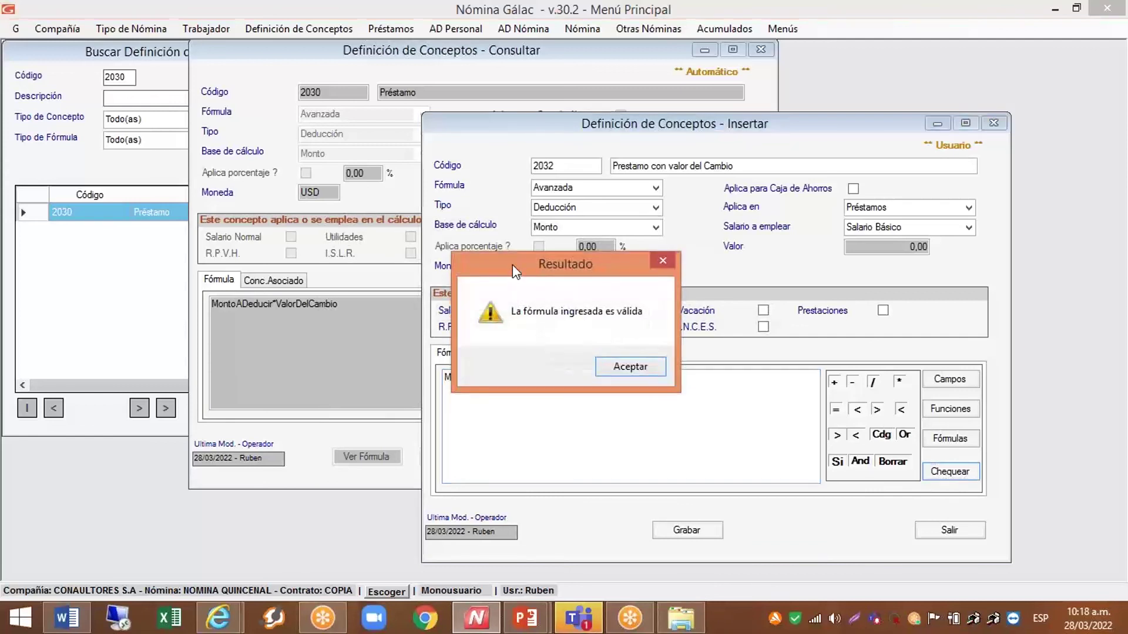
drag(514, 267, 615, 265)
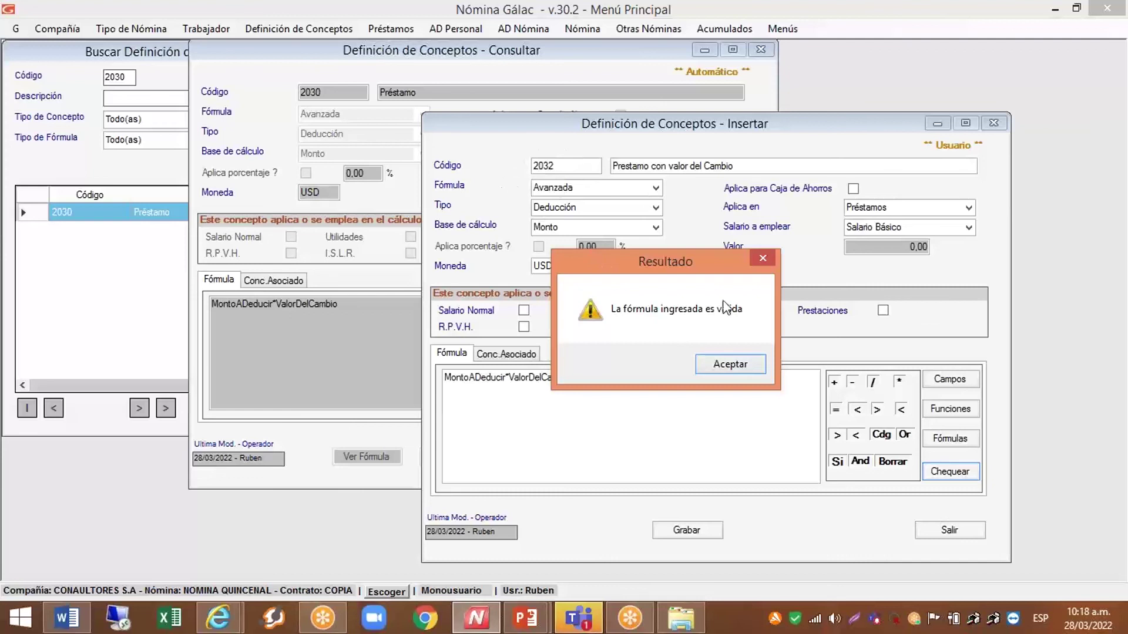
click(710, 359)
click(688, 532)
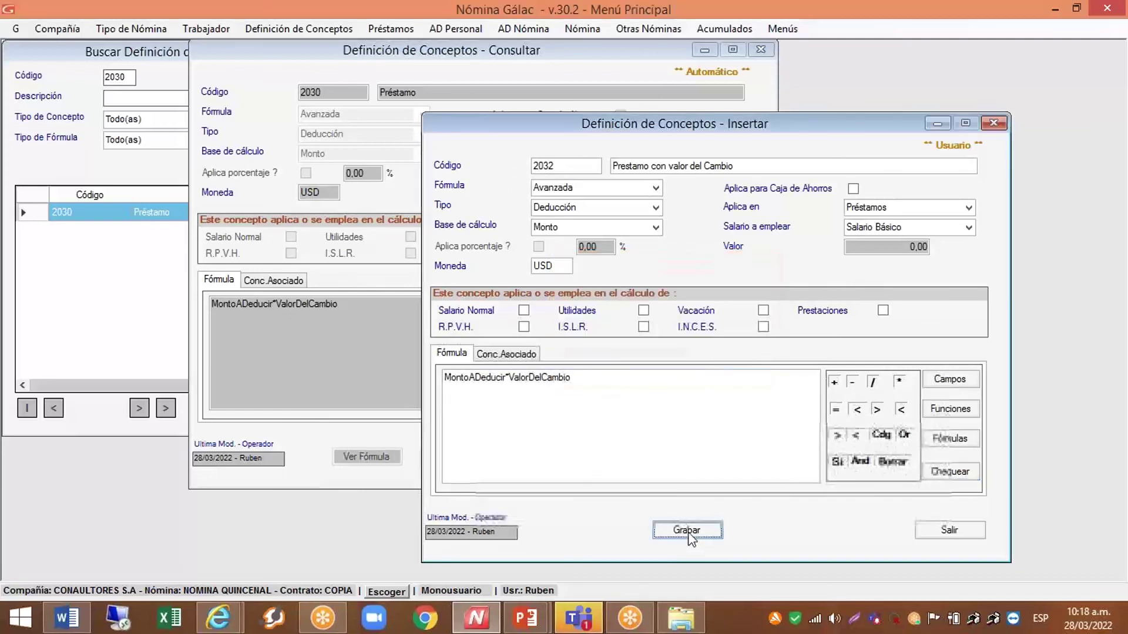
Leave the blank concept form without saving and close the remaining concept query and search windows
key(Escape)
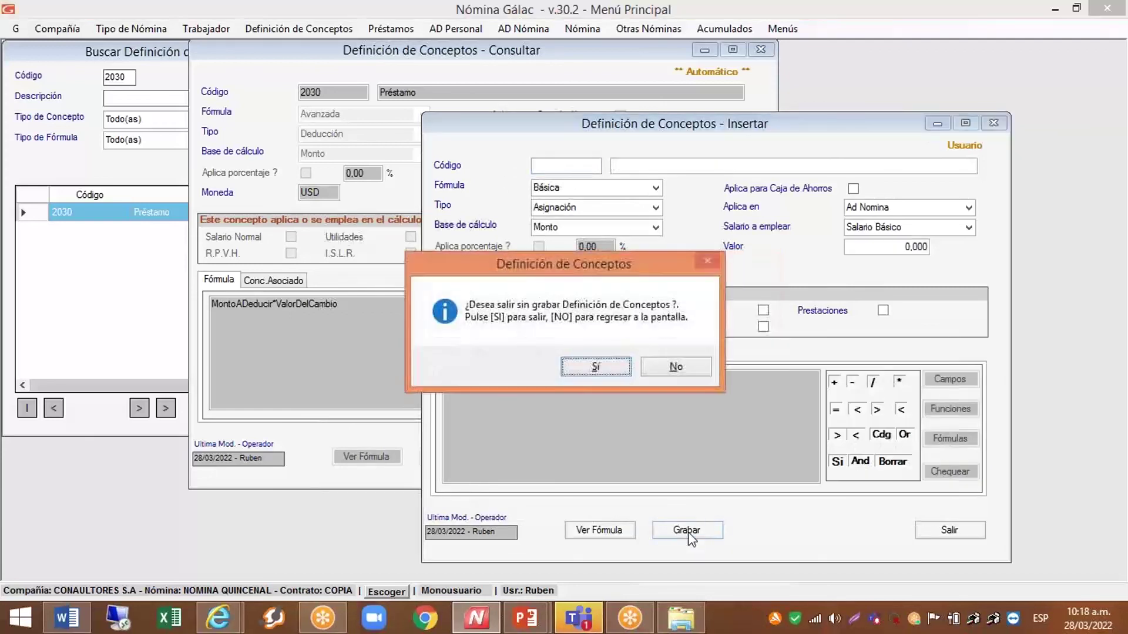
key(Return)
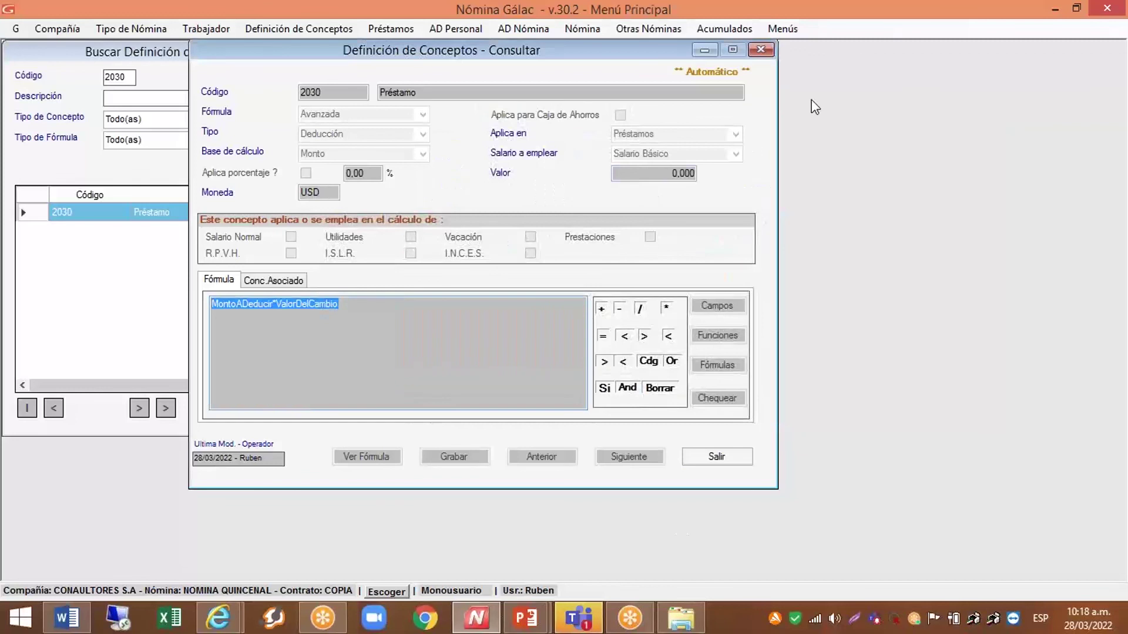
click(761, 49)
click(490, 51)
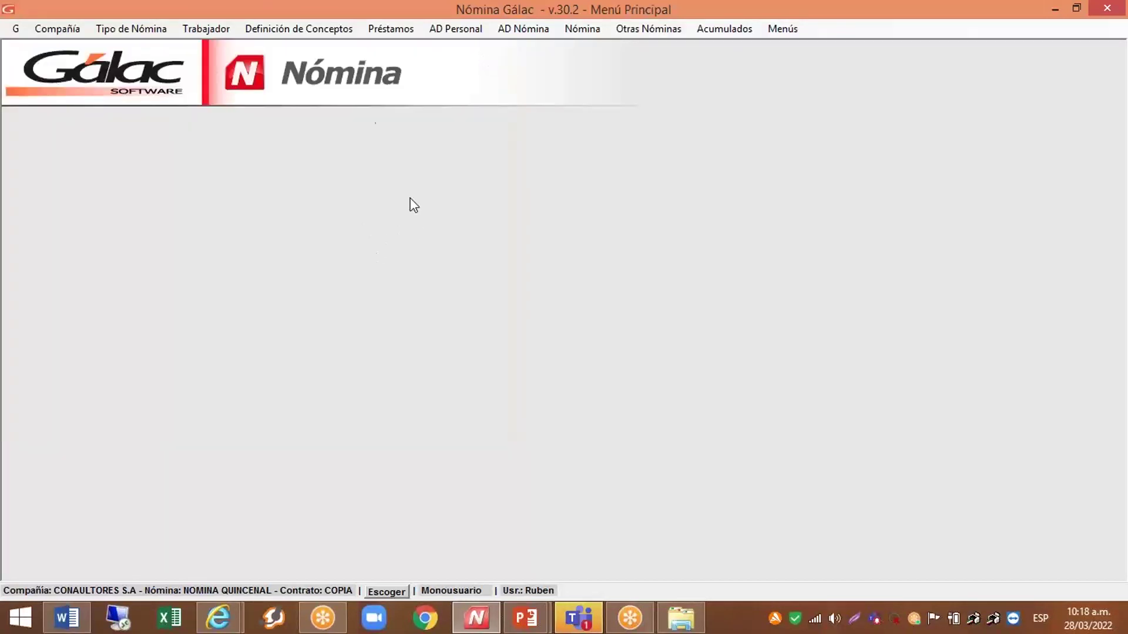
Start a new loan record and assign it to the third worker in the list
click(375, 32)
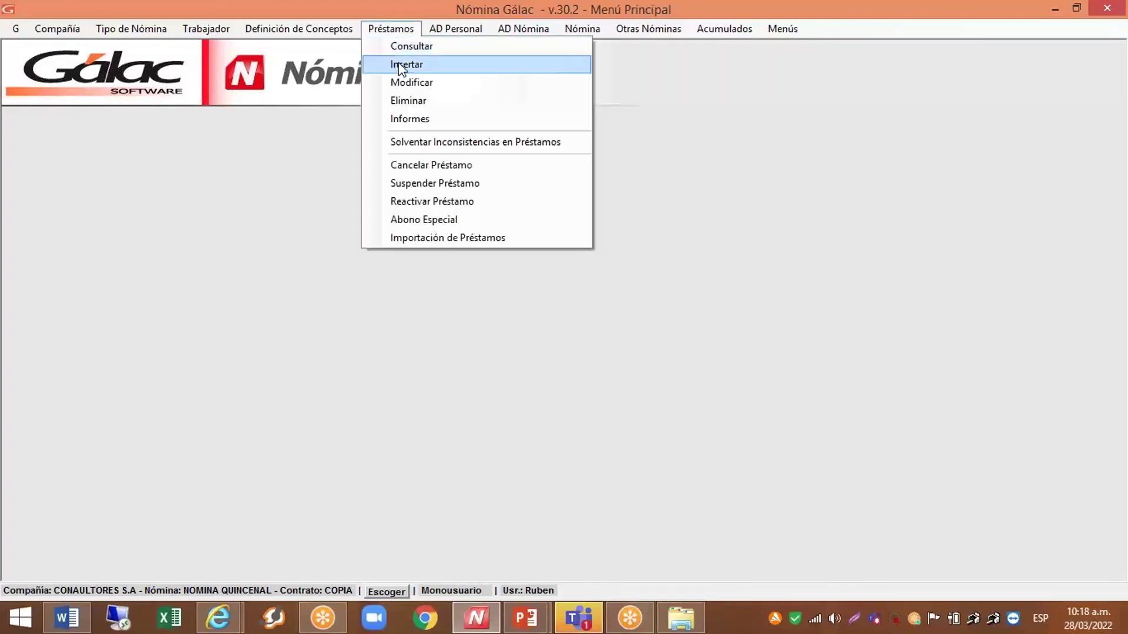
click(402, 65)
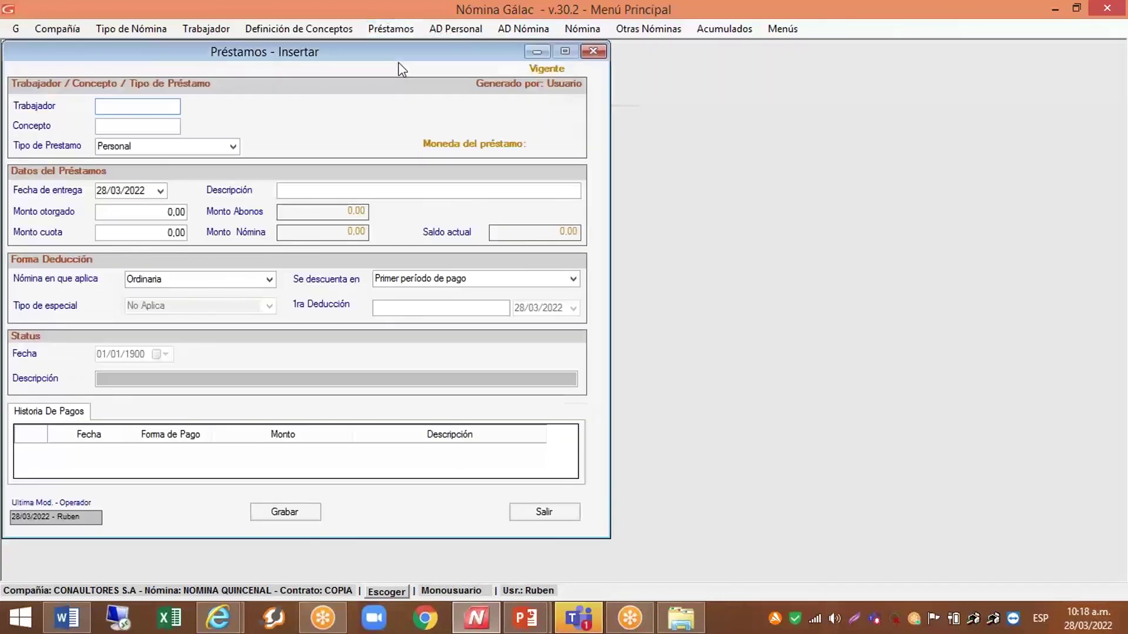
key(Return)
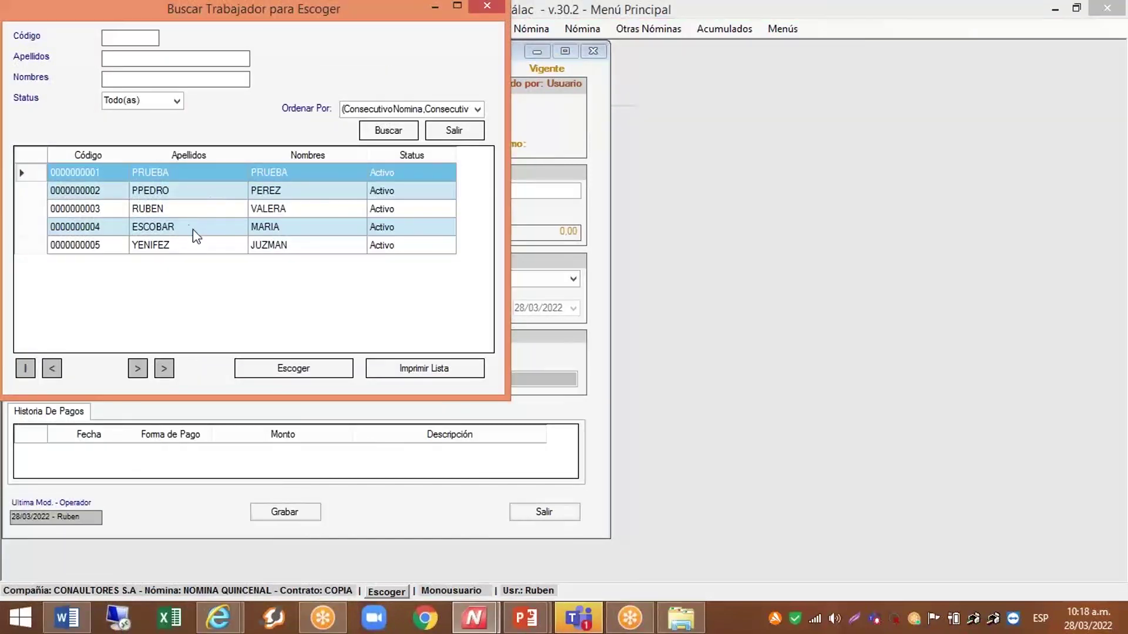
click(163, 207)
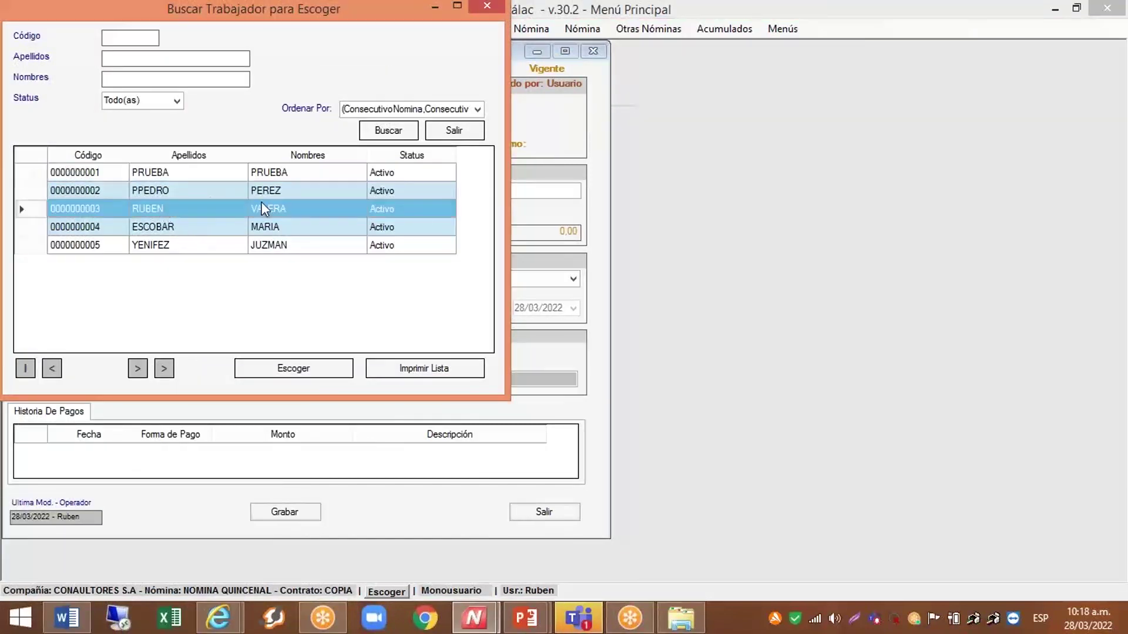
click(283, 369)
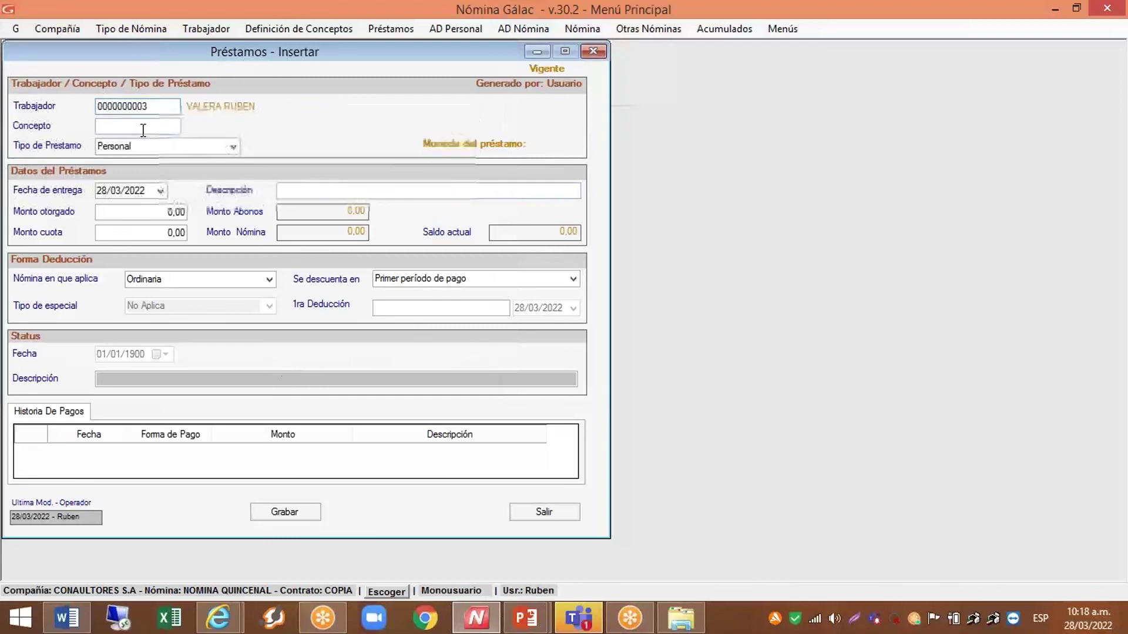
Set the loan's concept to 2032, Prestamo con valor del Cambio
key(Return)
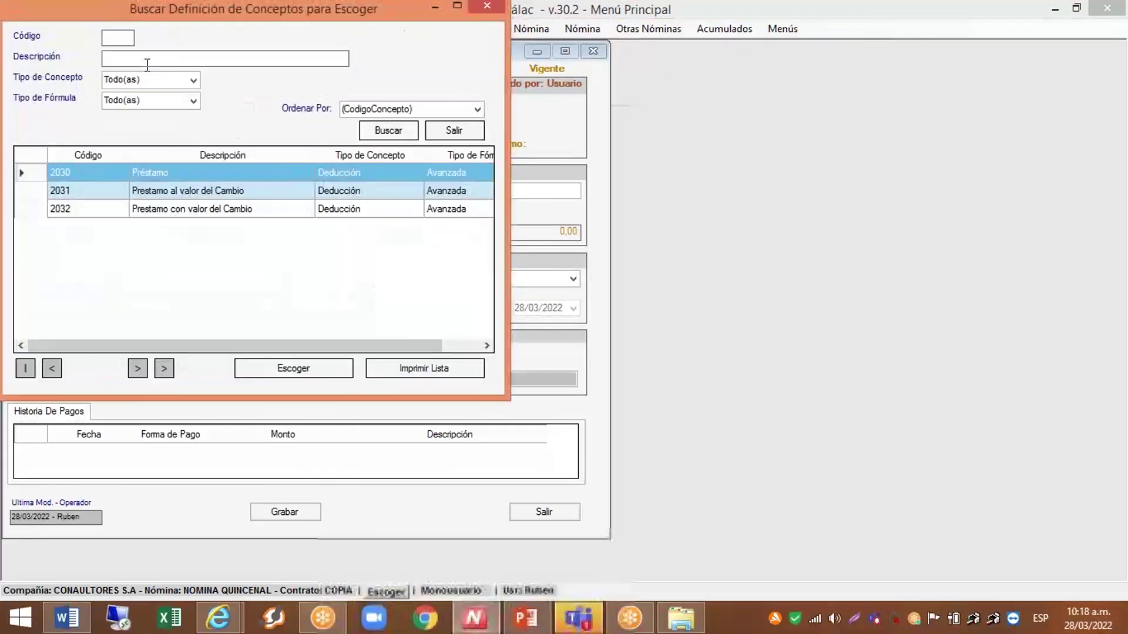
click(155, 210)
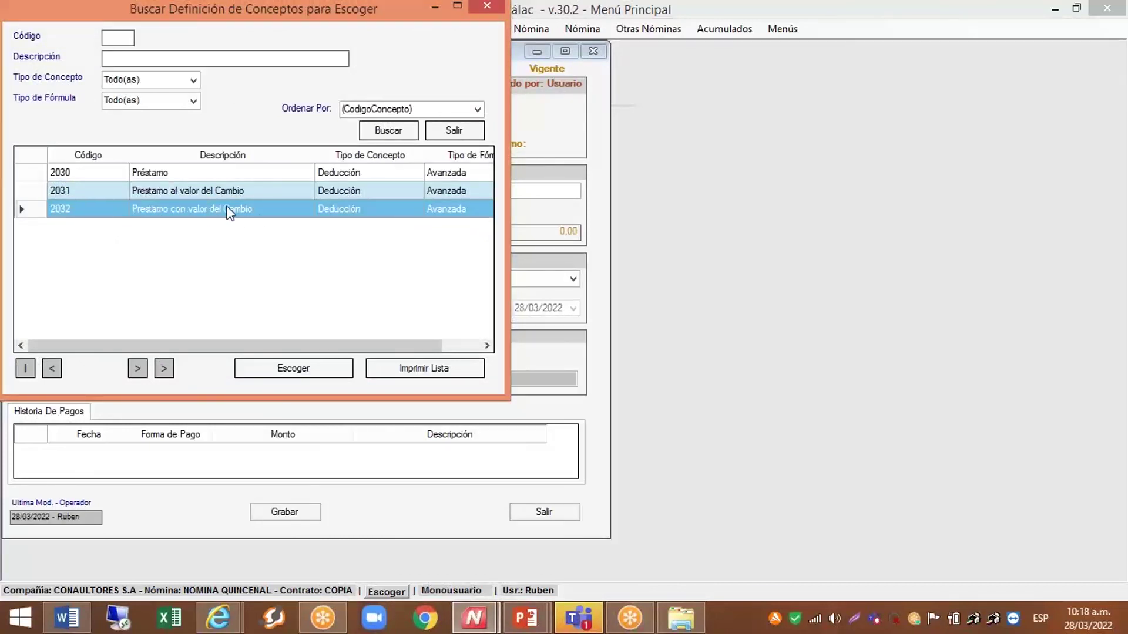
click(277, 369)
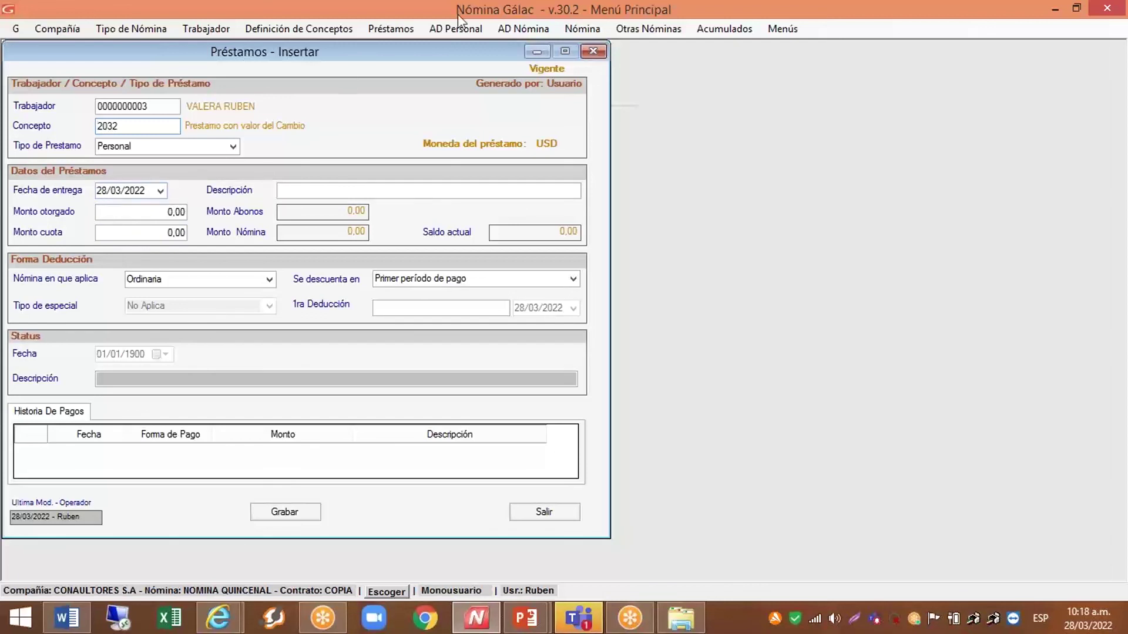
Consult the list of other payrolls to check their period start dates, and close the search
click(582, 29)
mouse_move(649, 28)
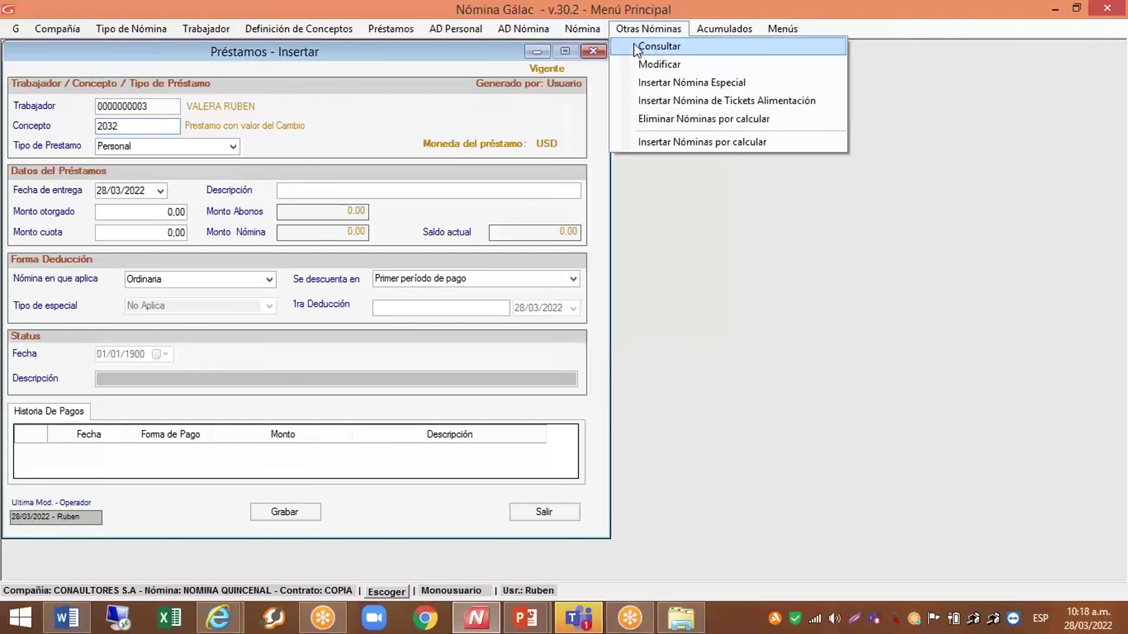
click(653, 46)
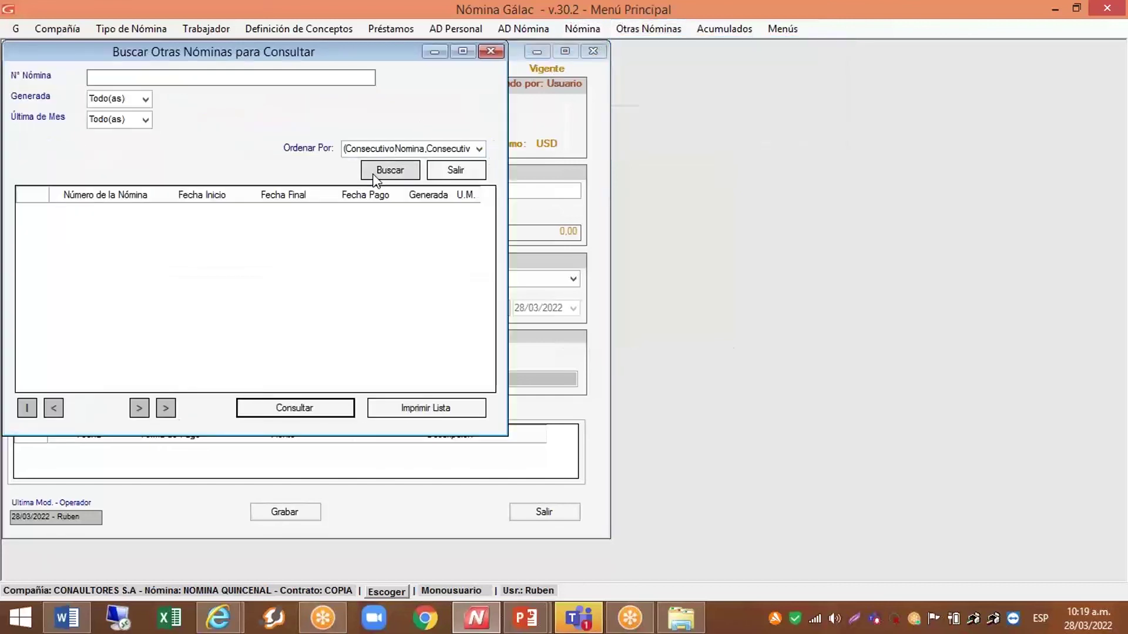
click(376, 170)
click(457, 171)
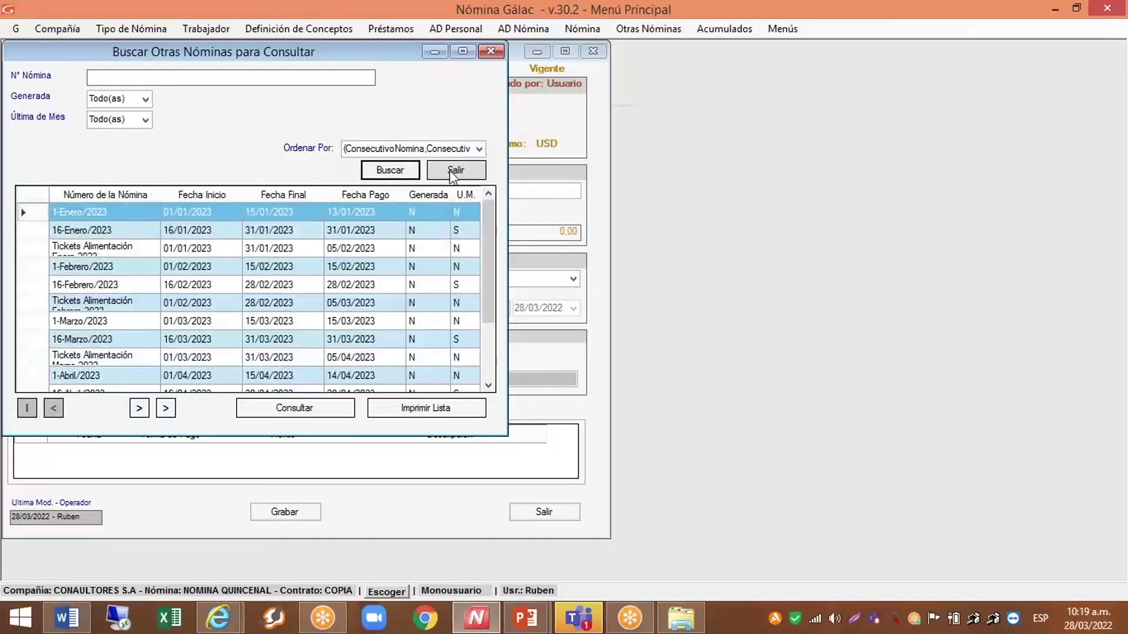
Set the loan's delivery date to 01/01/2023, checking it against the list of other payrolls
click(106, 191)
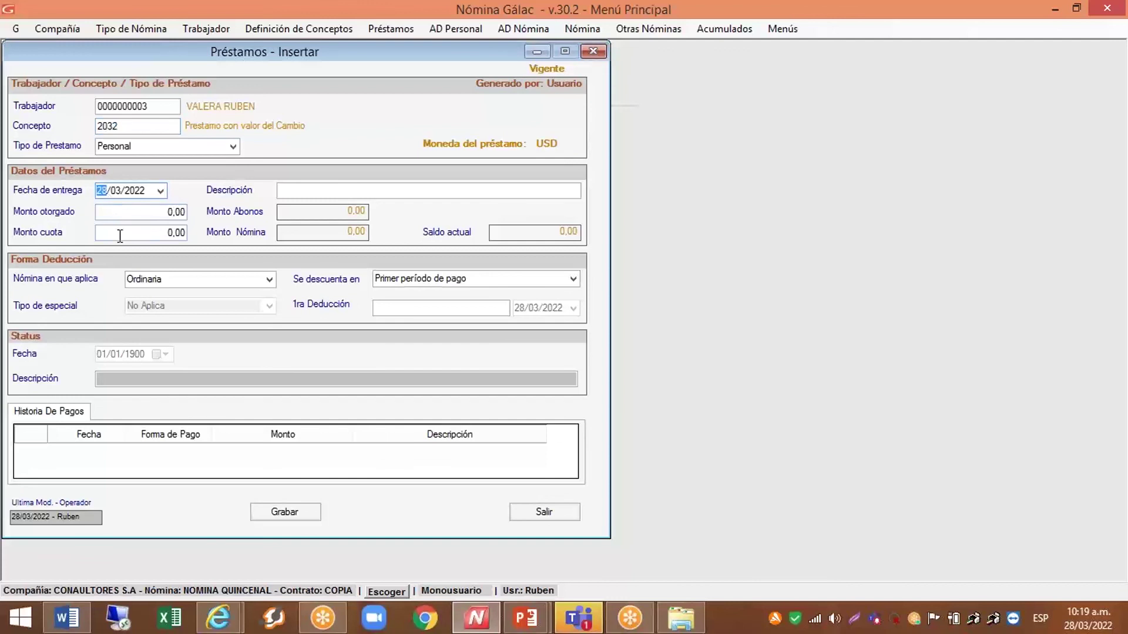
key(Right)
key(Right)
text(2)
click(649, 29)
click(659, 46)
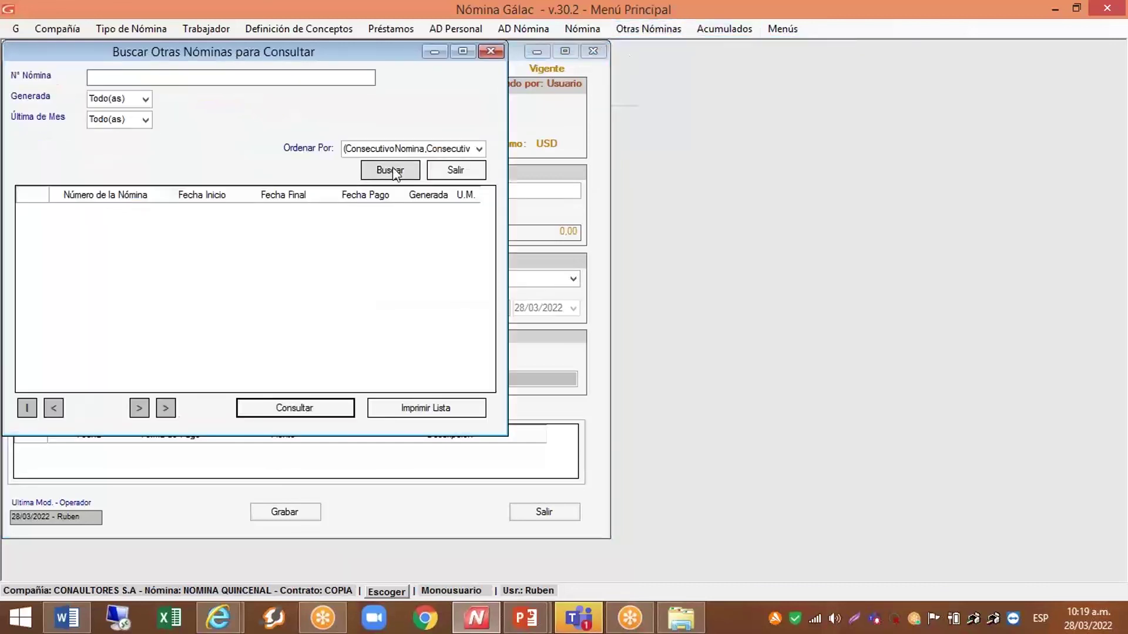
click(368, 175)
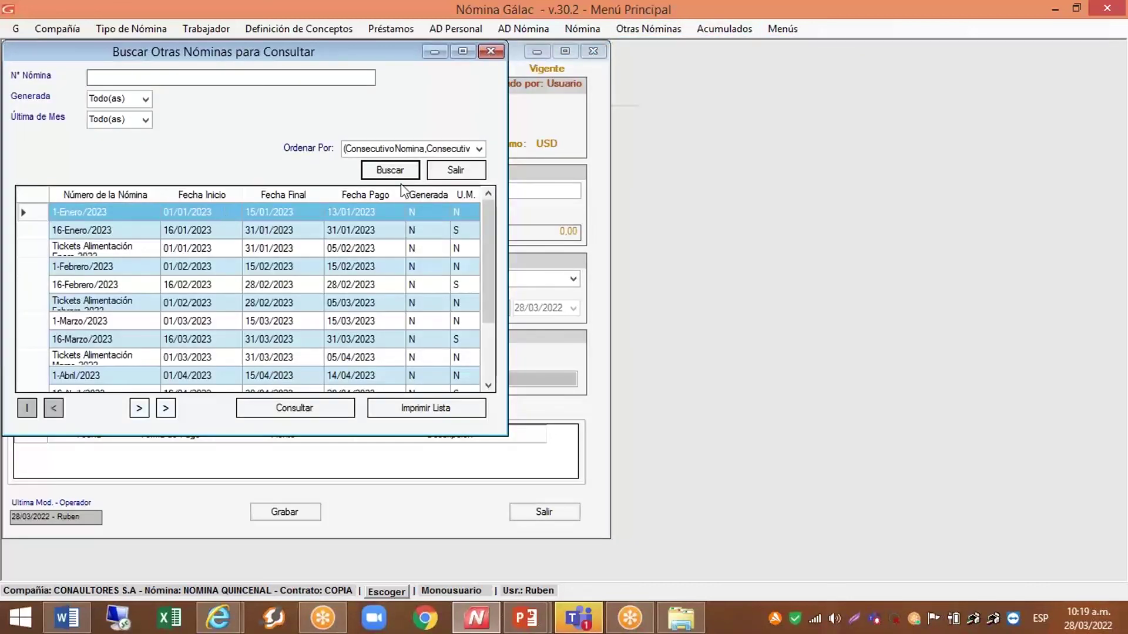
click(456, 172)
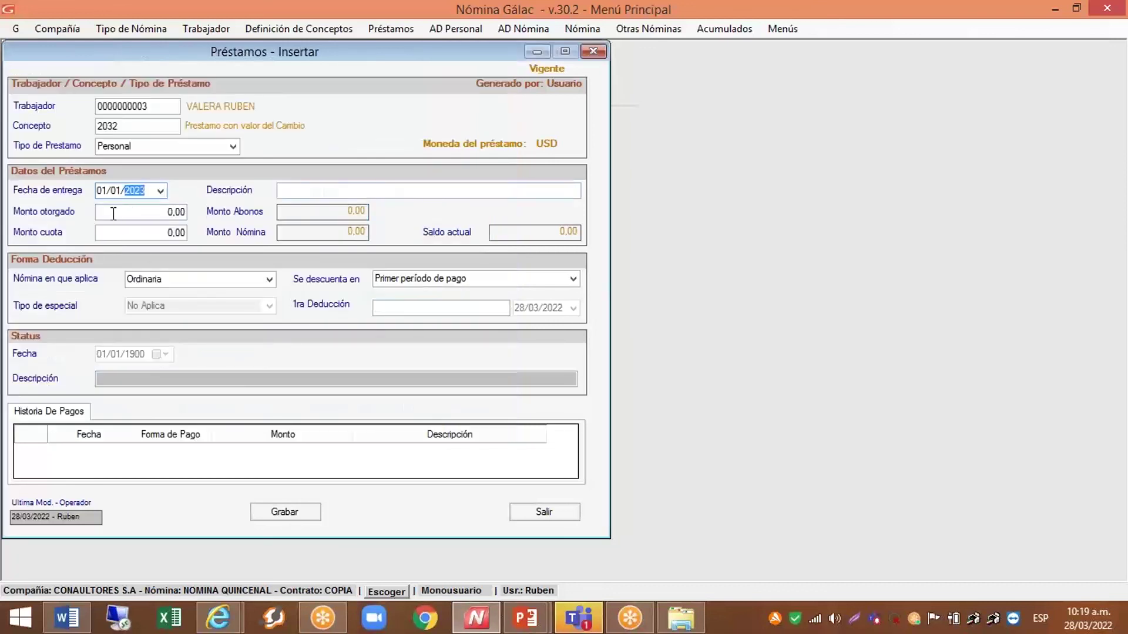
Set the granted loan amount to 20,00 and the installment amount to 5,00
click(124, 214)
text(20)
key(Tab)
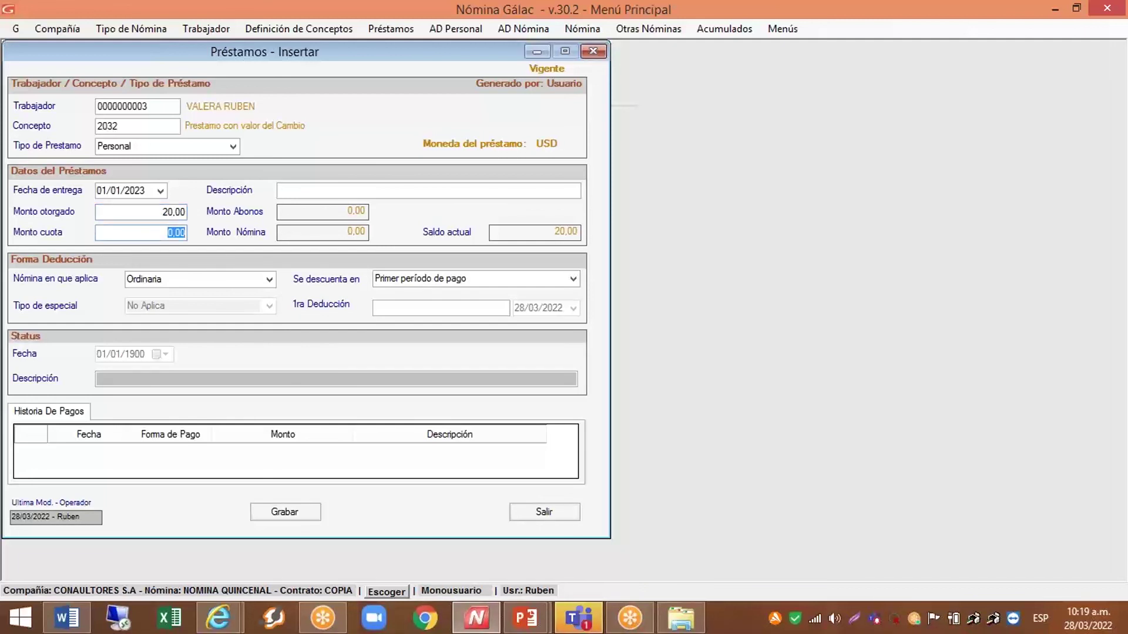
text(5)
key(Tab)
Enter "Ayuda de Vivienda" as the loan's description
click(385, 185)
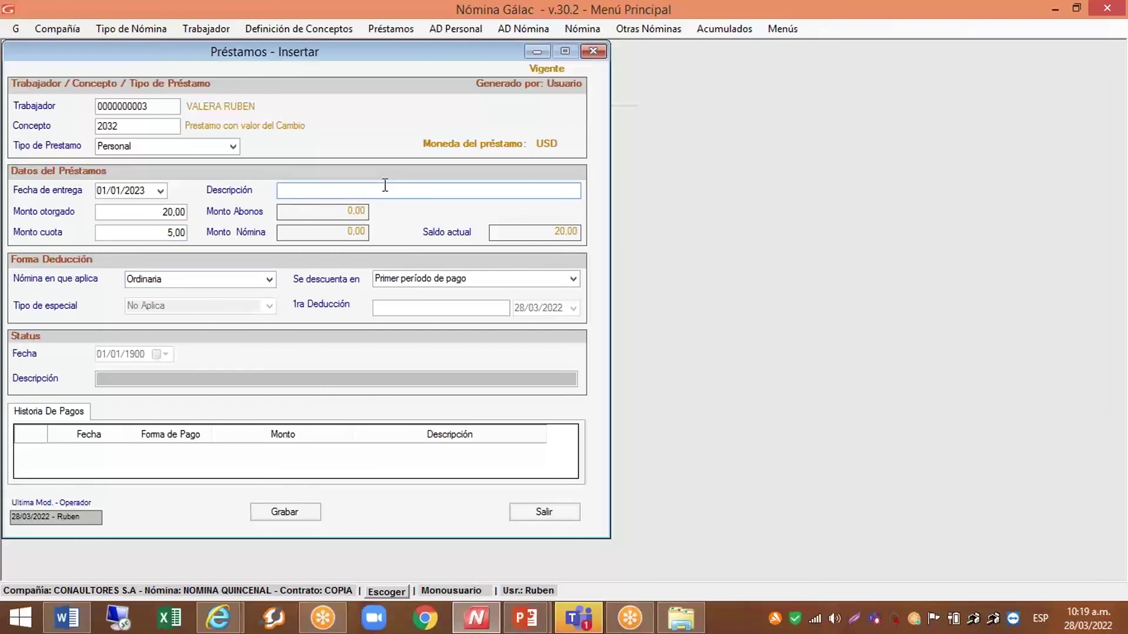
text(Ayuda de)
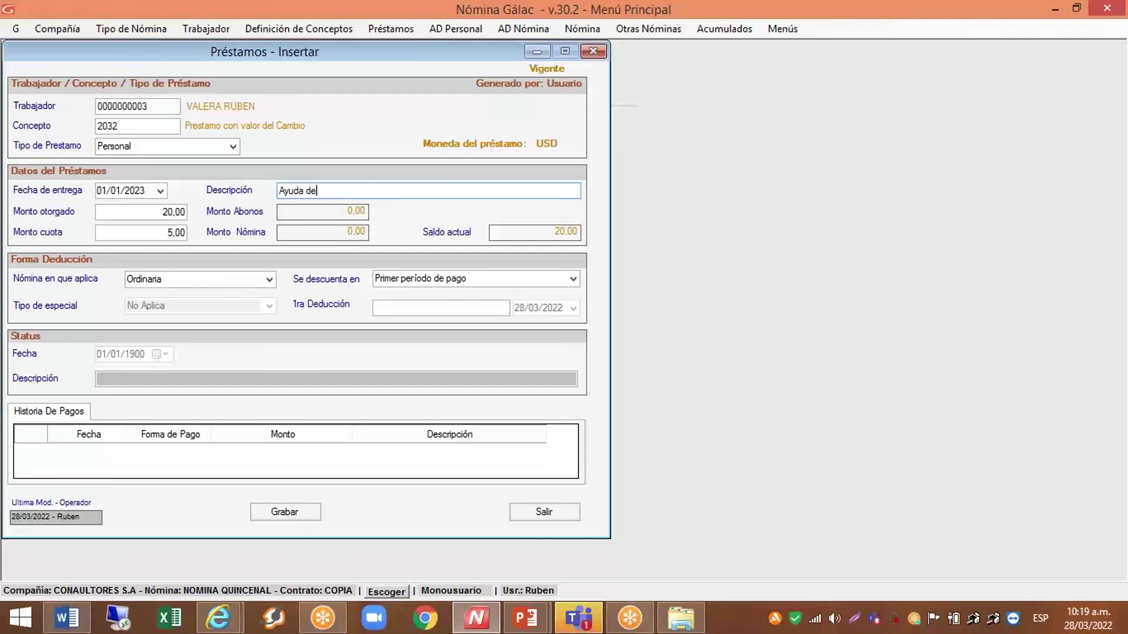
text( Vivienda)
drag(355, 191, 272, 188)
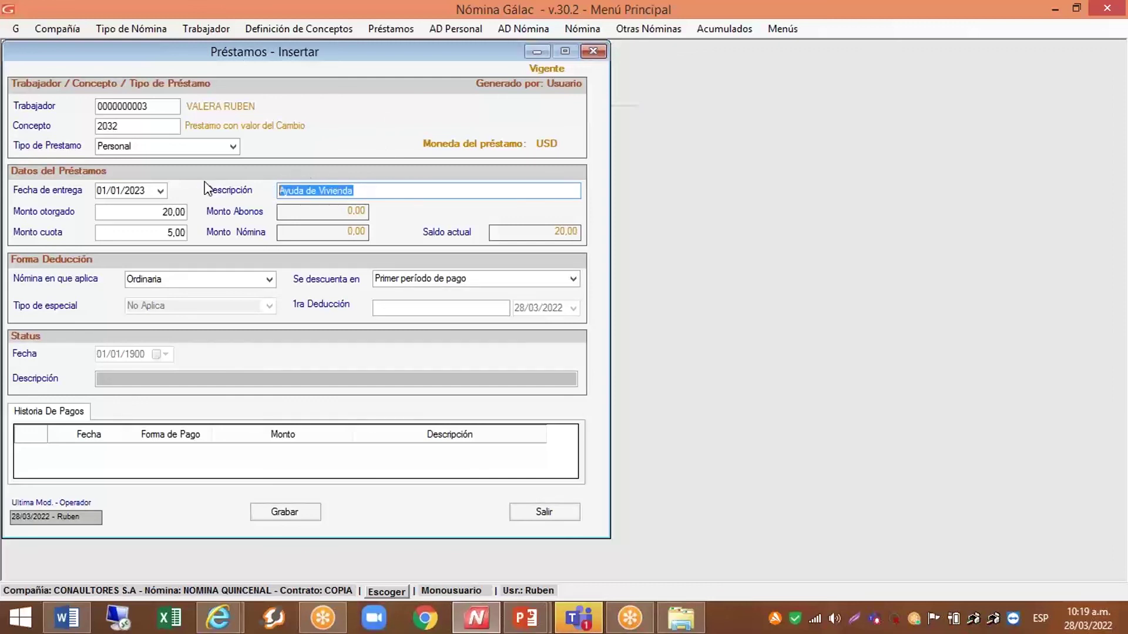
click(380, 190)
key(shift+Left)
drag(354, 191, 237, 202)
drag(377, 189, 257, 196)
click(364, 198)
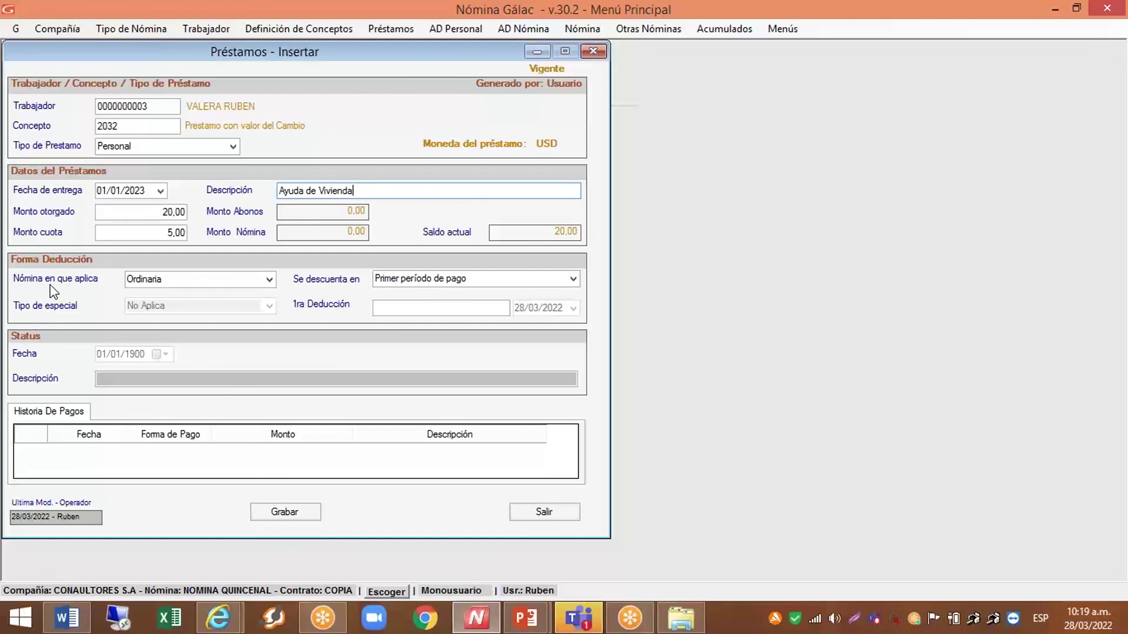
Try applying the loan deduction to the Especial payroll and restore the Ordinaria option
click(269, 279)
click(205, 293)
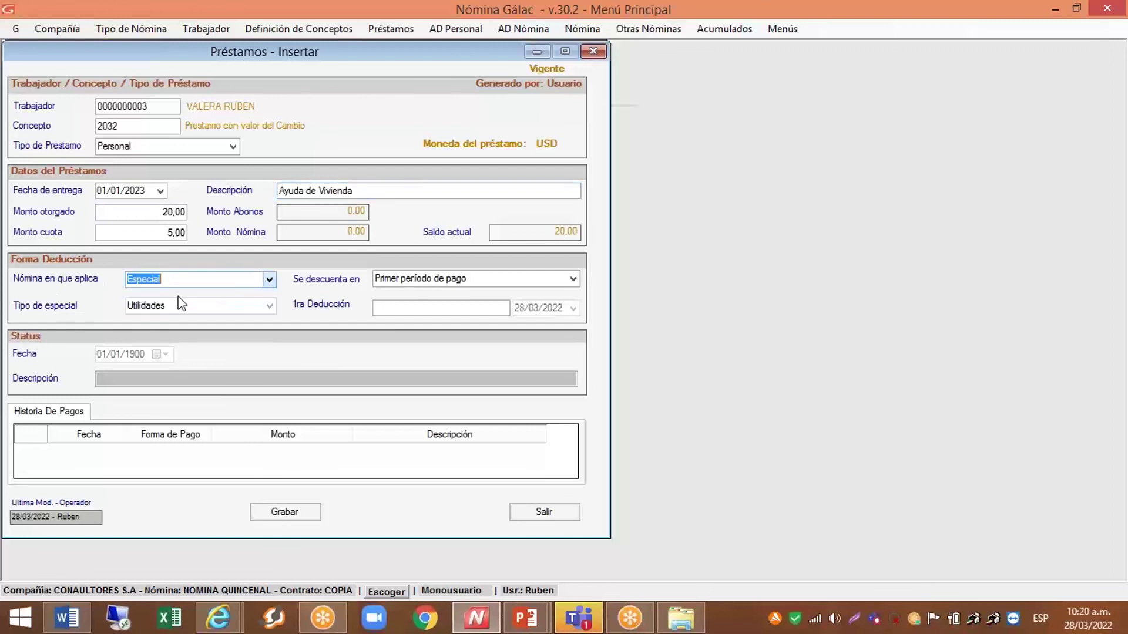
click(269, 280)
click(144, 302)
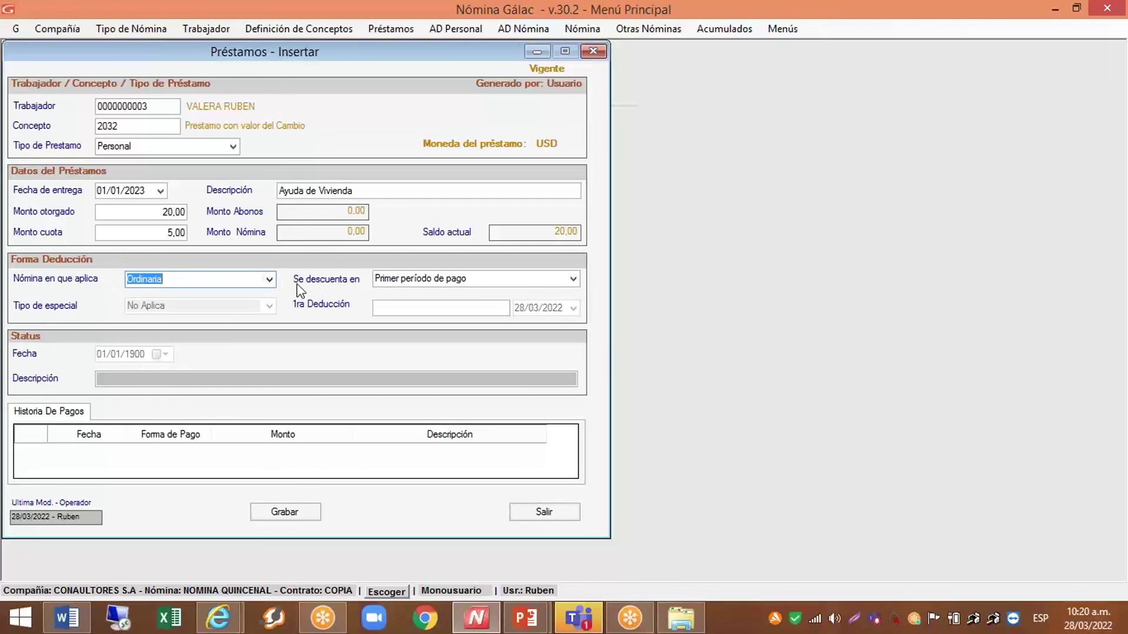
Set the loan to be deducted in both payment periods, Ambos períodos de pago
click(572, 281)
click(572, 281)
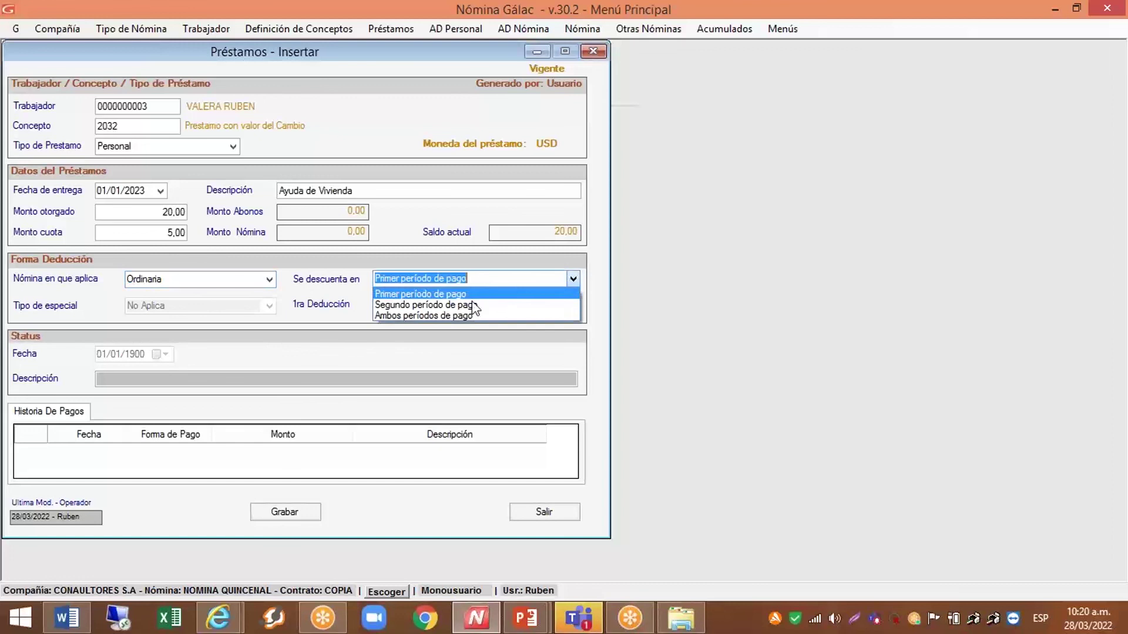
click(414, 315)
click(474, 280)
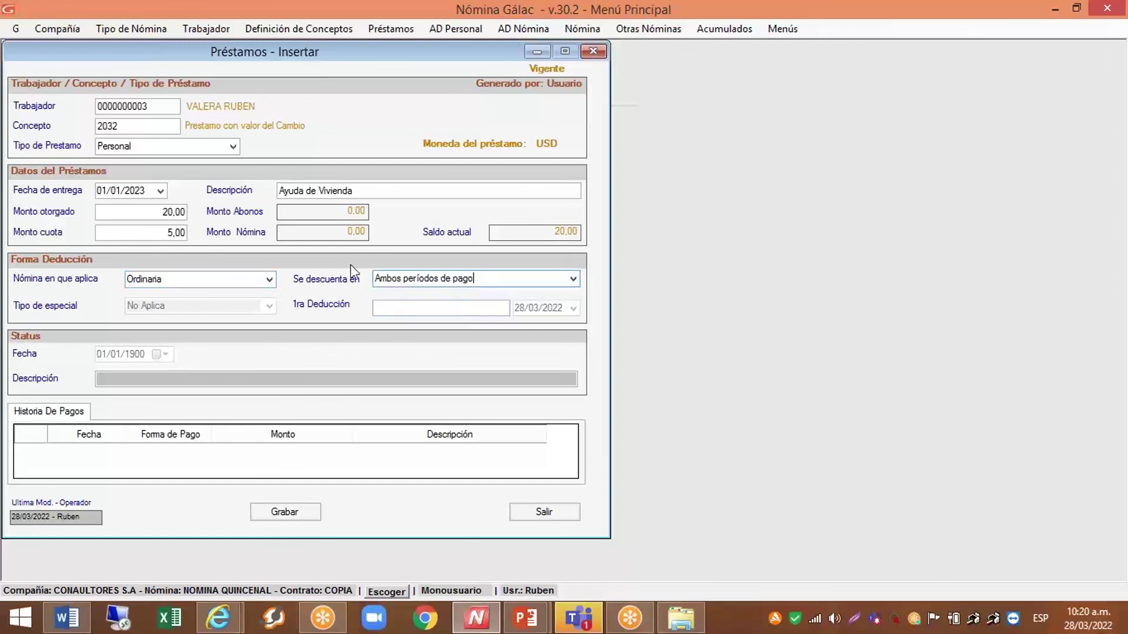
Choose the 1-Enero/2023 payroll as the loan's first deduction
click(393, 304)
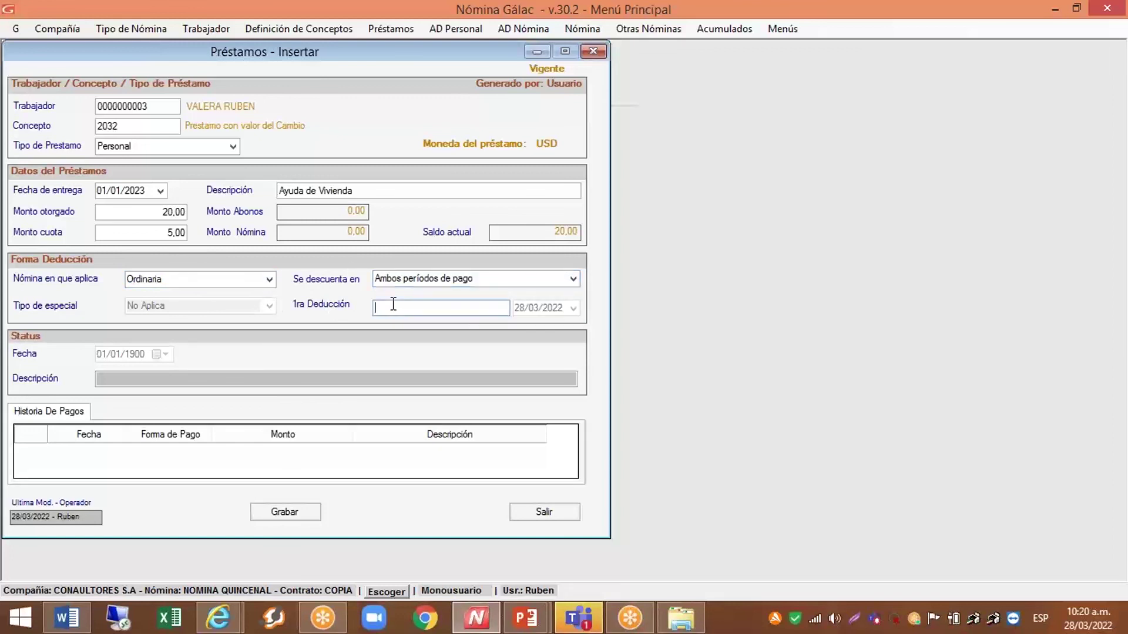
key(Return)
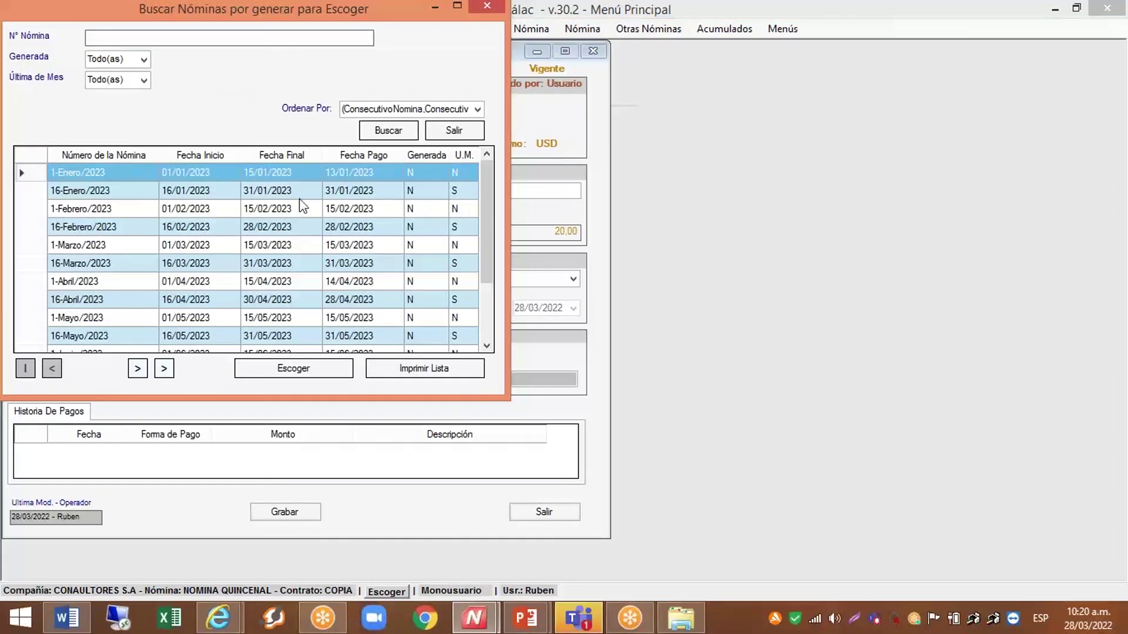
click(299, 370)
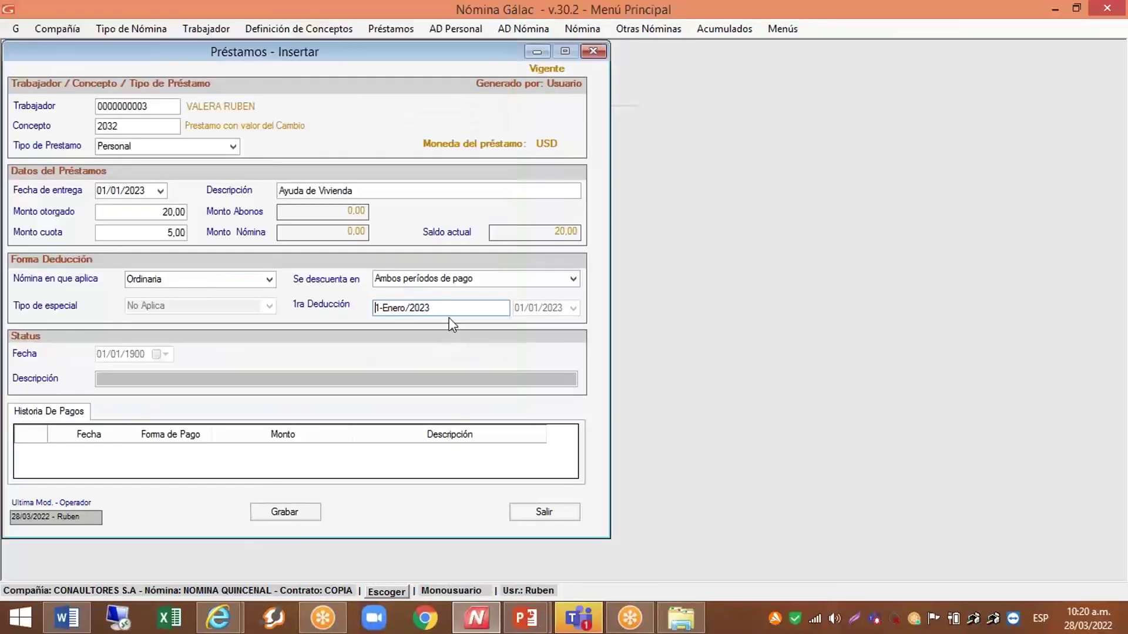
click(440, 312)
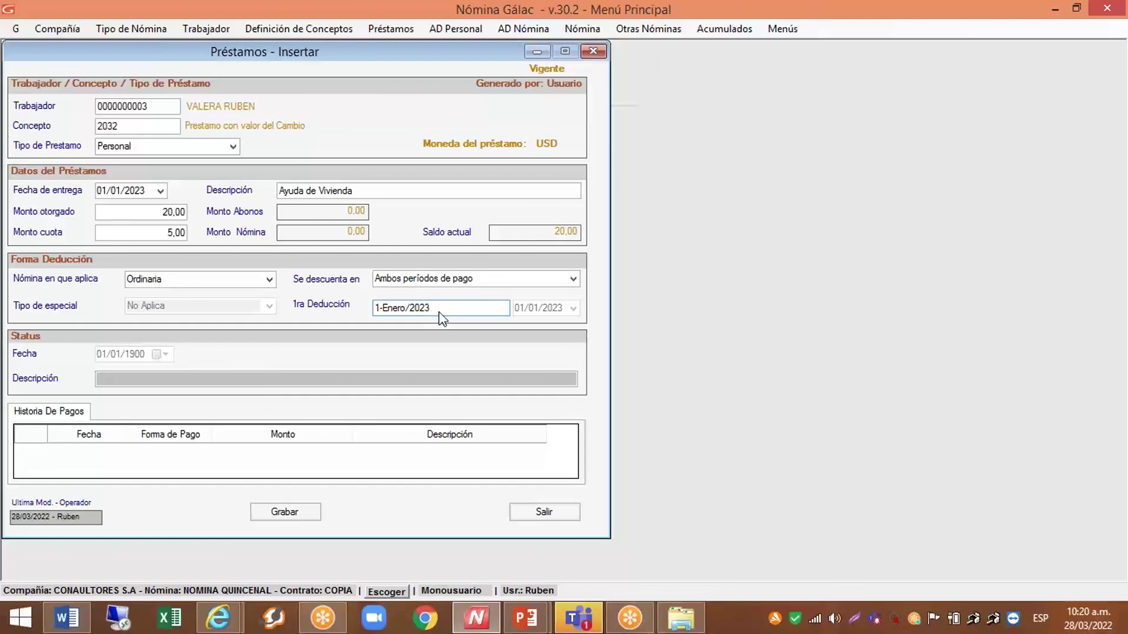
Save the loan, generate its Recibo de Préstamo for the worker on screen, and review the receipt
click(300, 516)
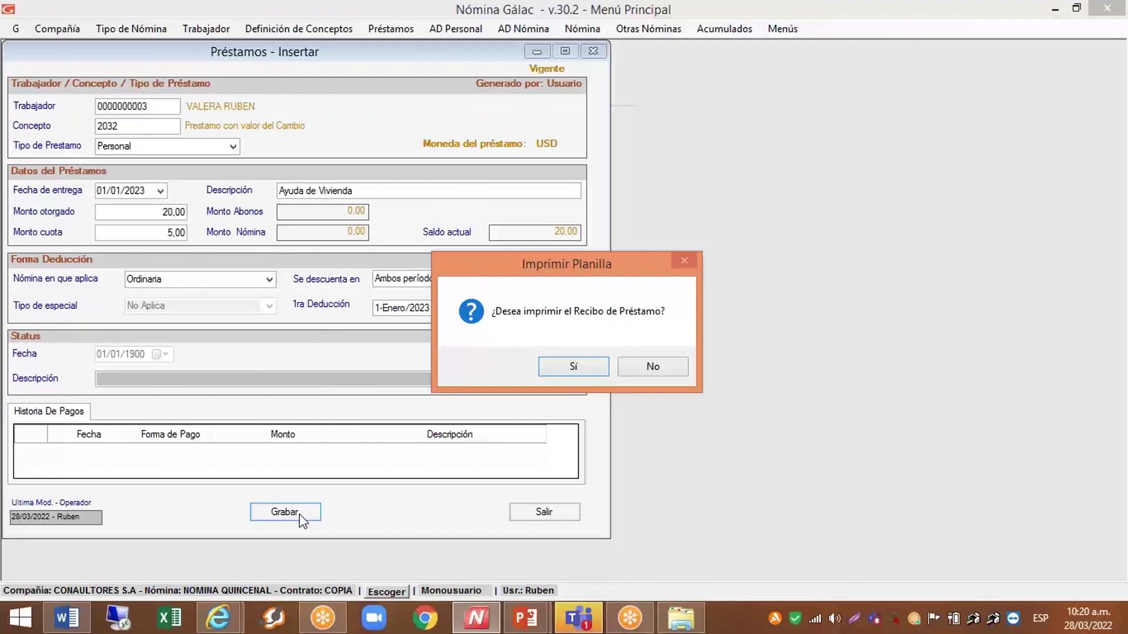
click(584, 364)
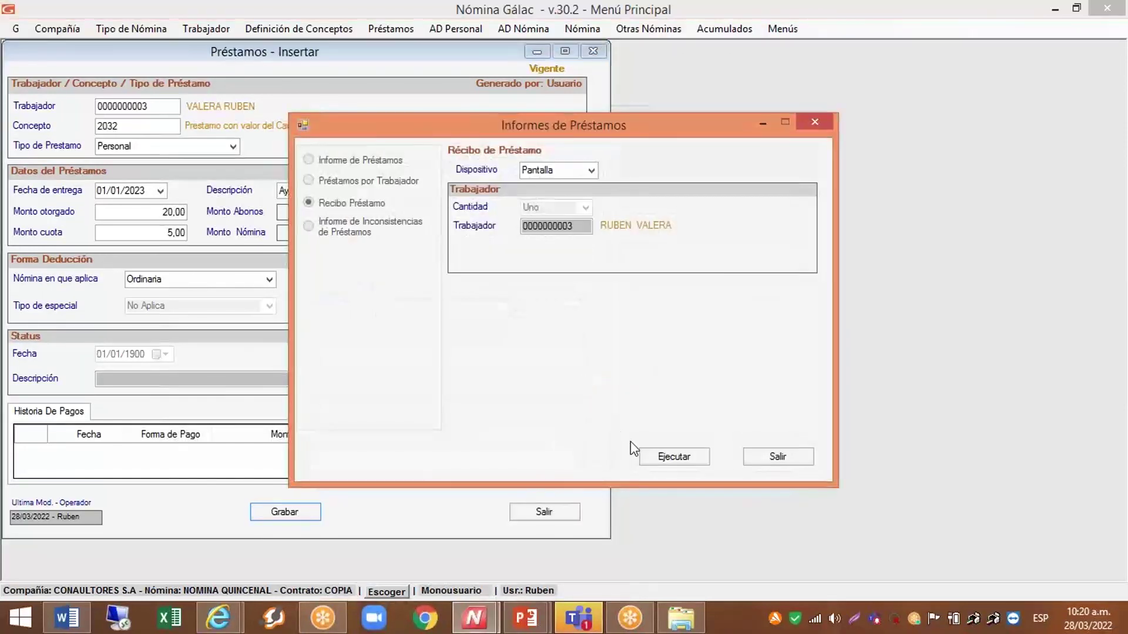
click(657, 456)
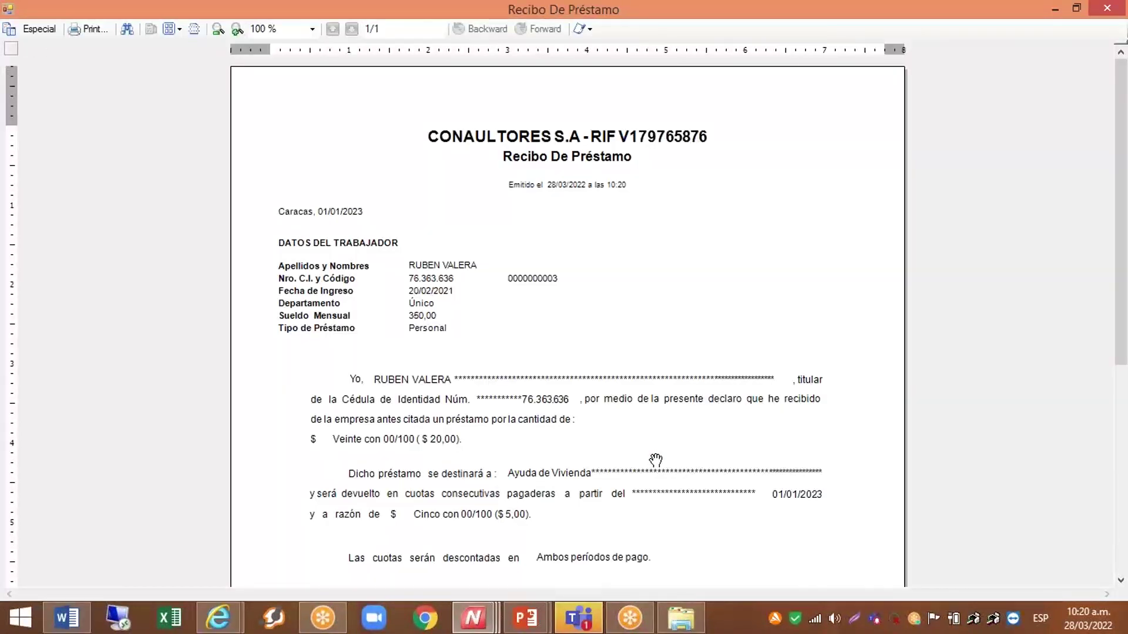
scroll(647, 393, down, 2)
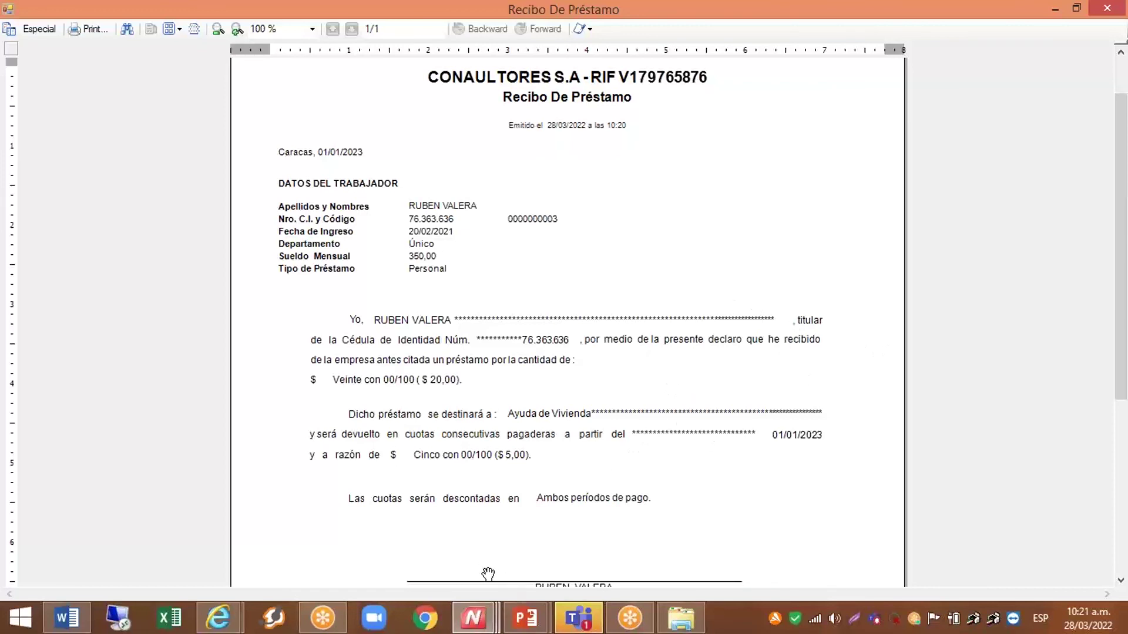
Close the loan receipt and report windows, and leave the blank loan form without saving
click(488, 618)
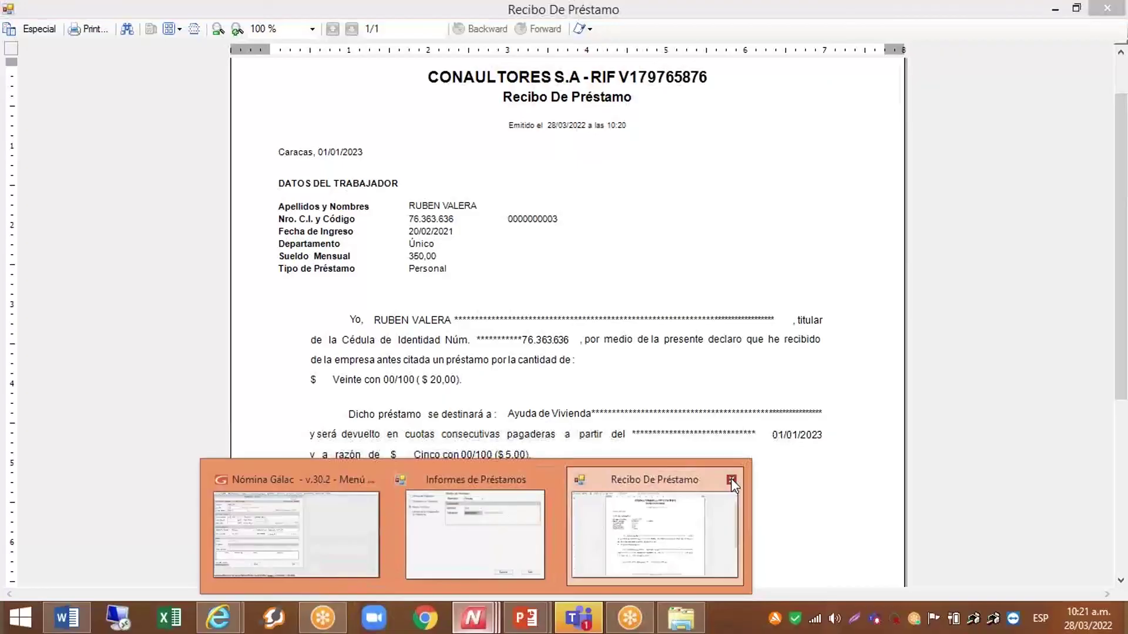
click(733, 479)
click(646, 478)
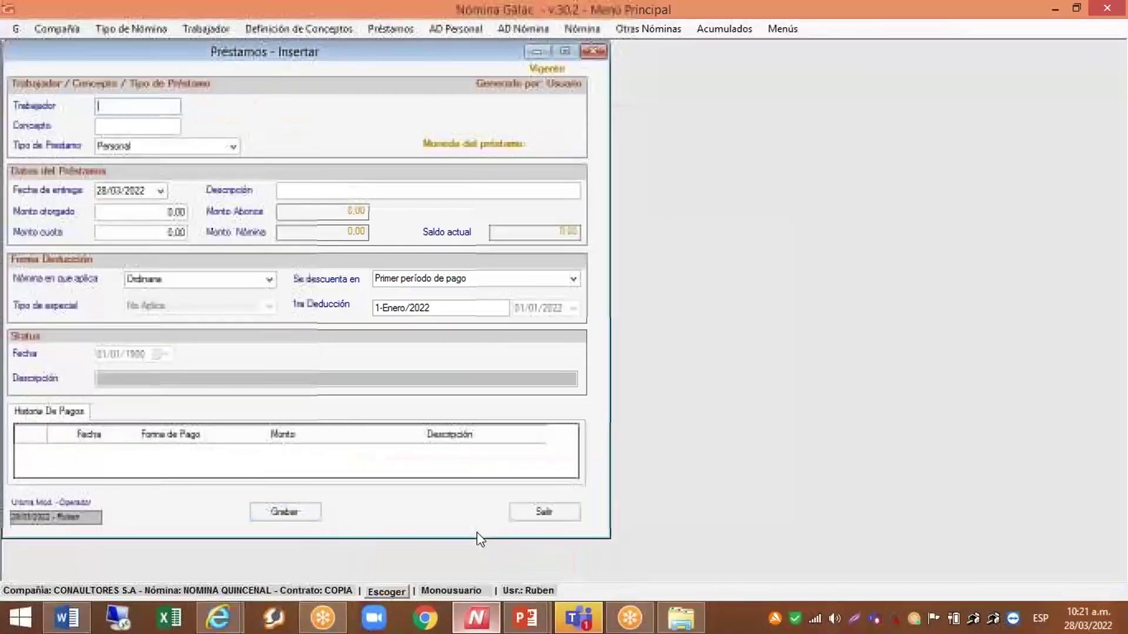
key(Return)
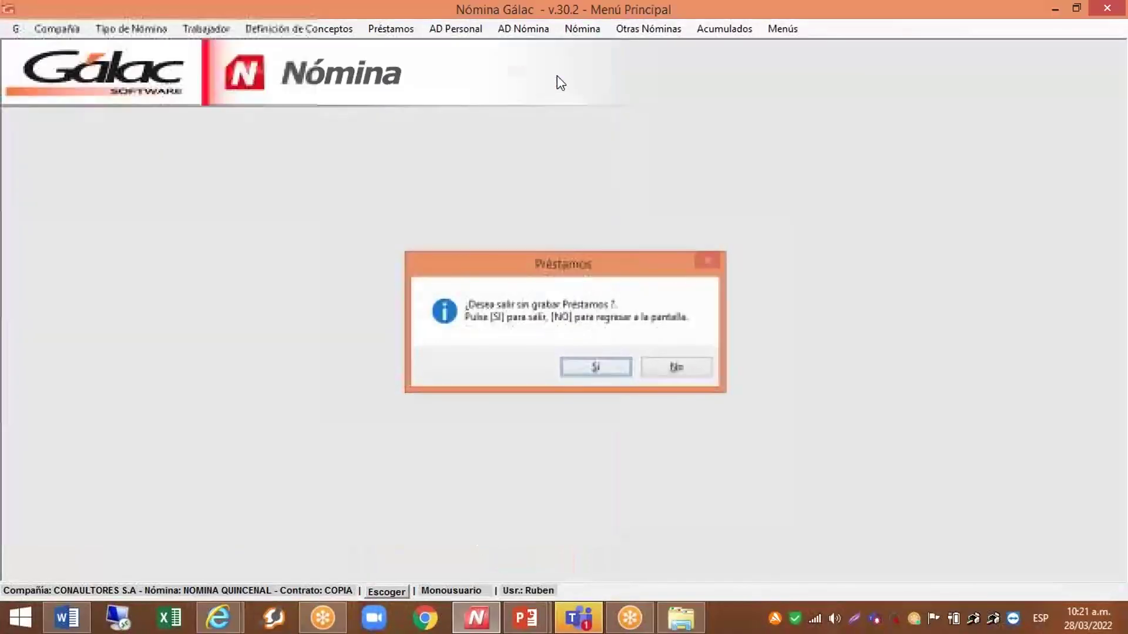
Calculate the 1-Enero/2023 payroll, registering 5 as the day's USD exchange rate
click(593, 29)
click(610, 43)
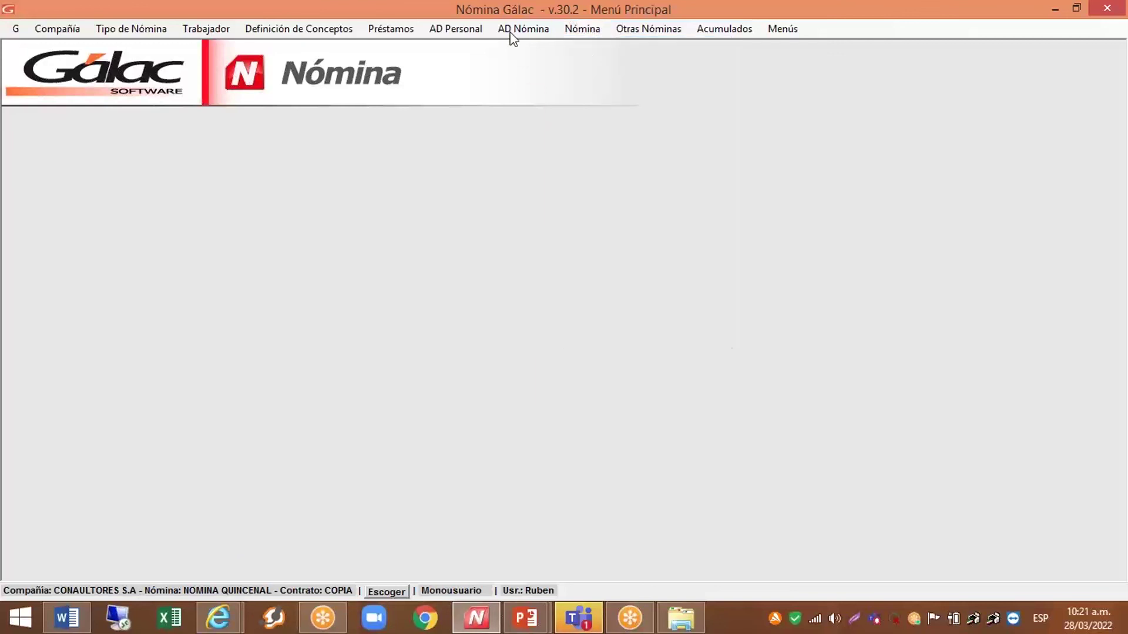
drag(255, 125, 511, 116)
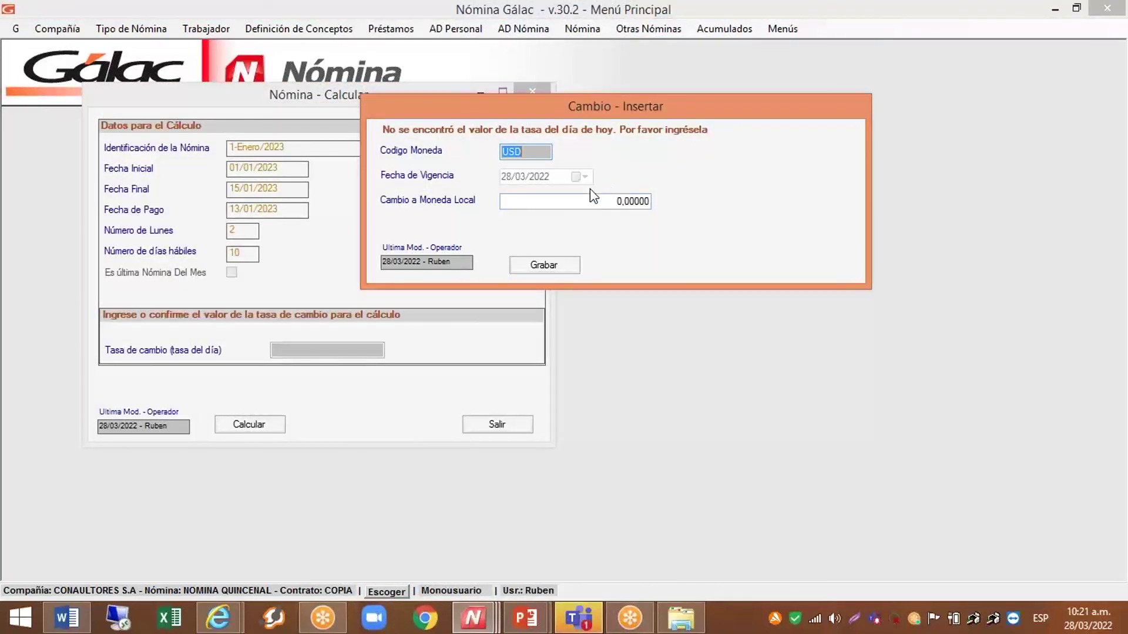
key(Tab)
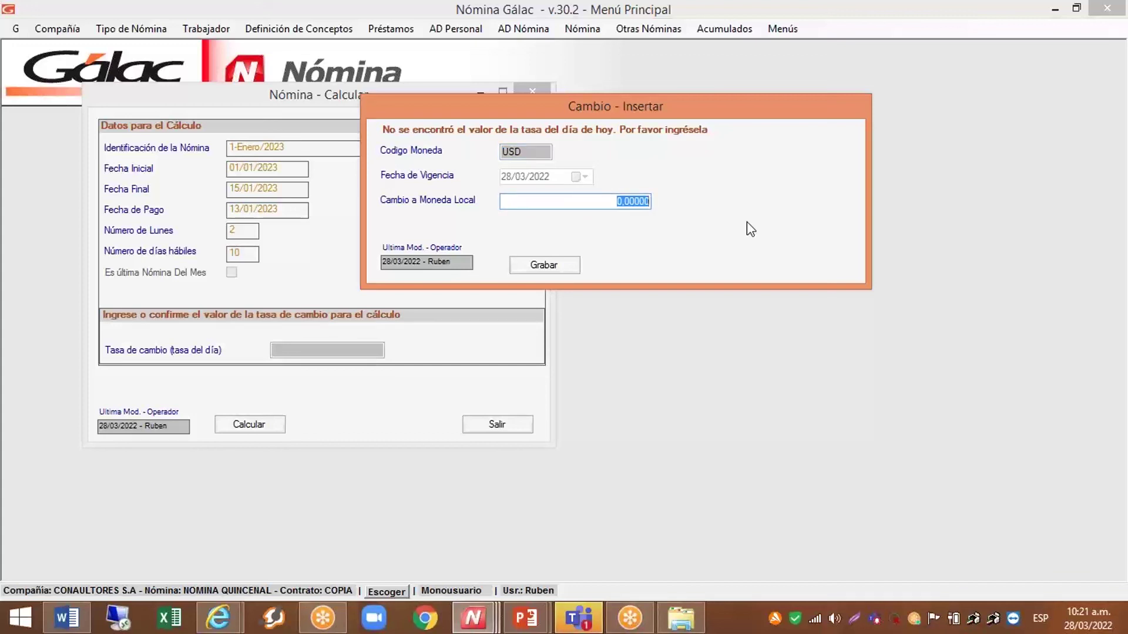
text(5)
key(Tab)
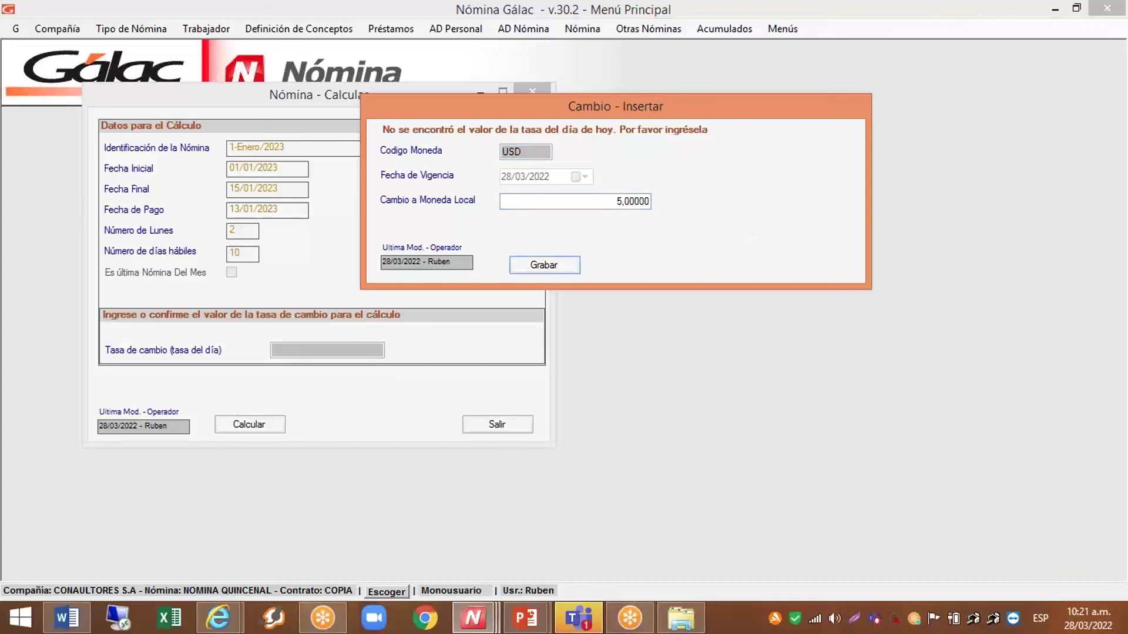
click(565, 262)
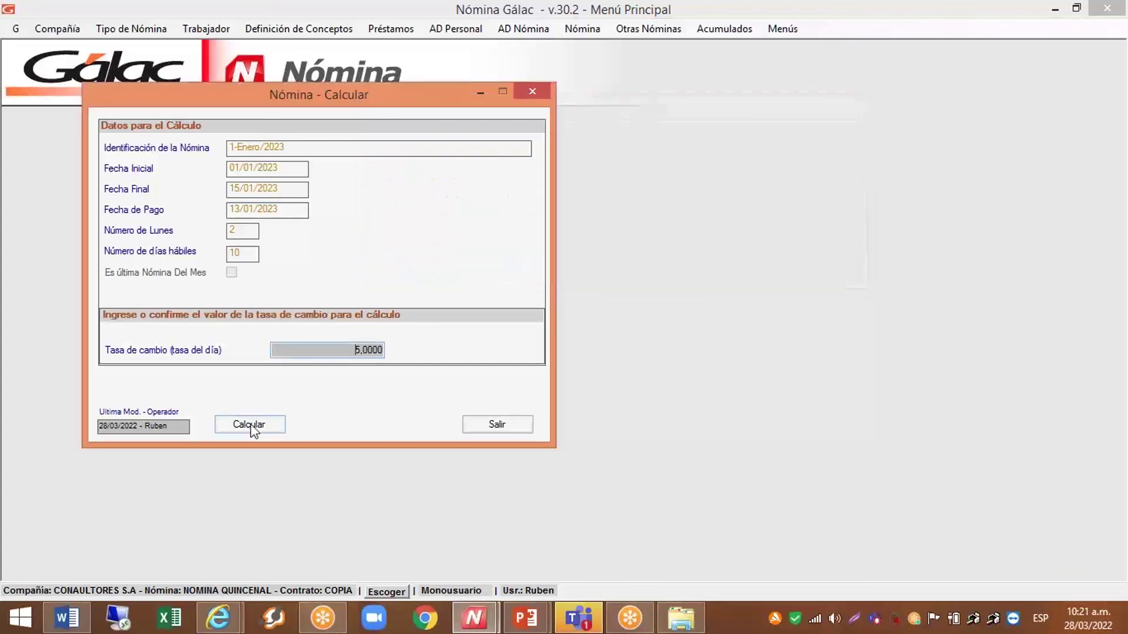
click(250, 425)
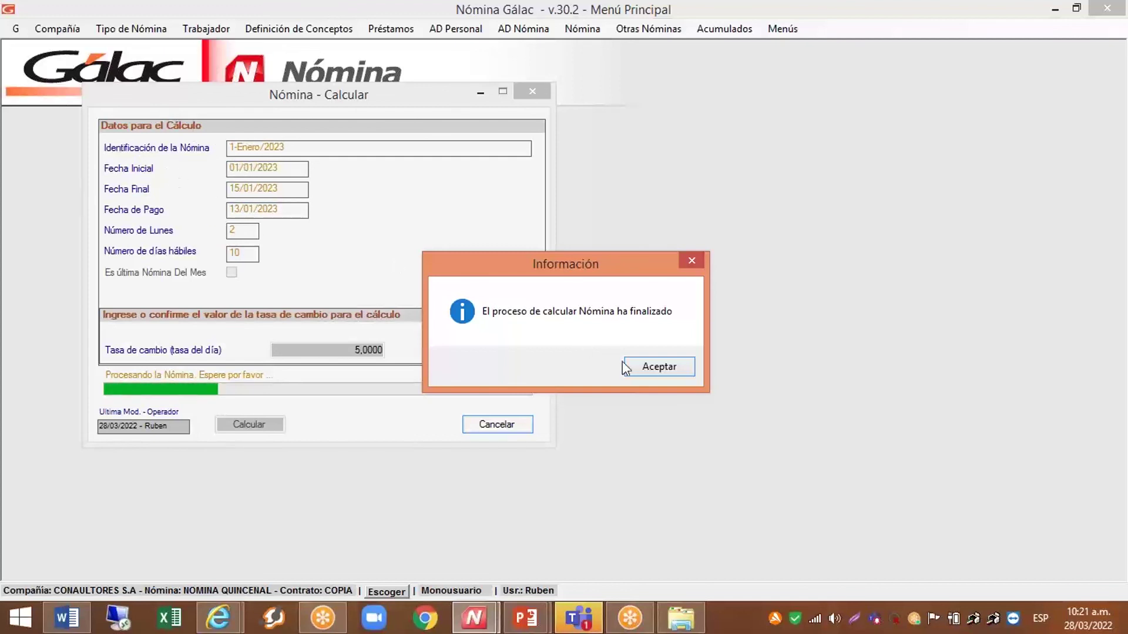
click(657, 367)
Generate the on-screen Relación de Pago report for the current 1-Enero/2023 payroll, issued in Bolívares
click(581, 29)
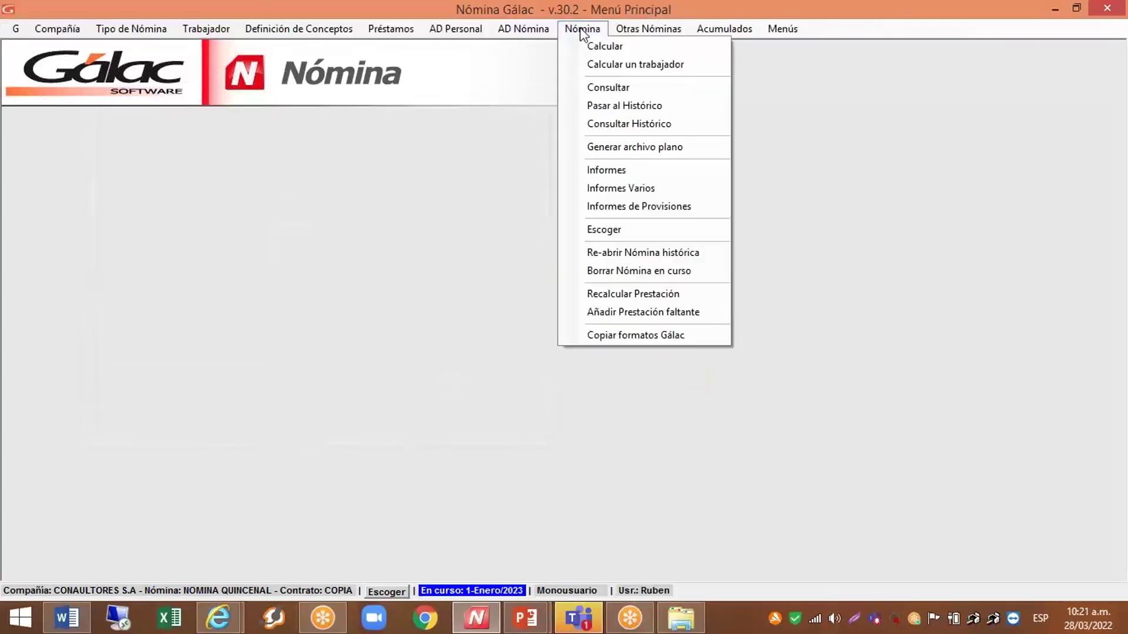
click(623, 171)
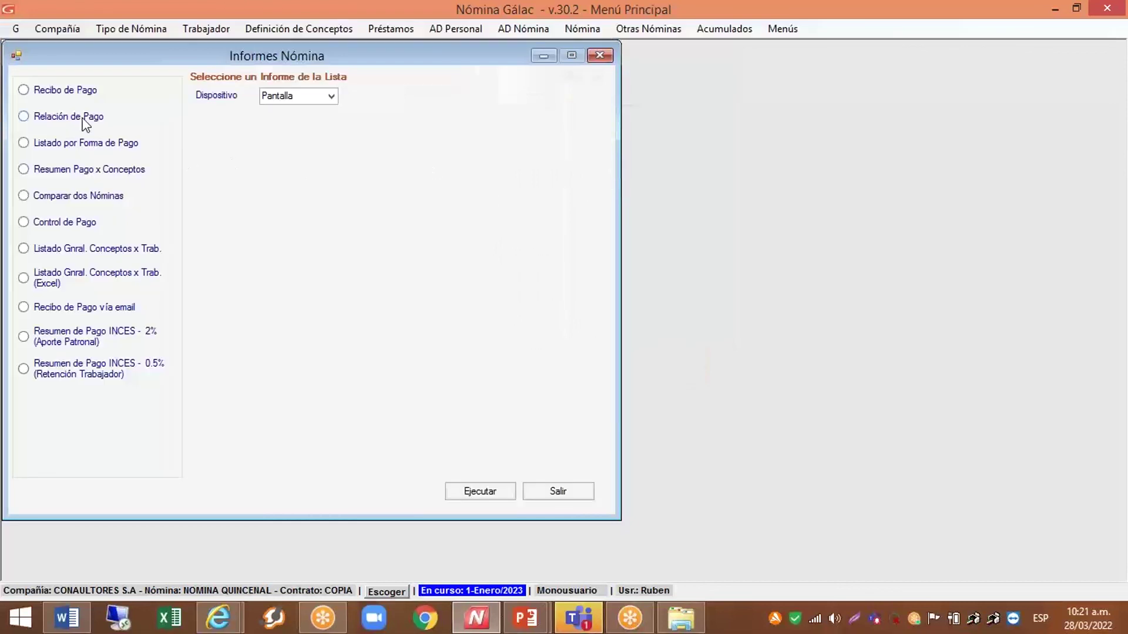
click(82, 121)
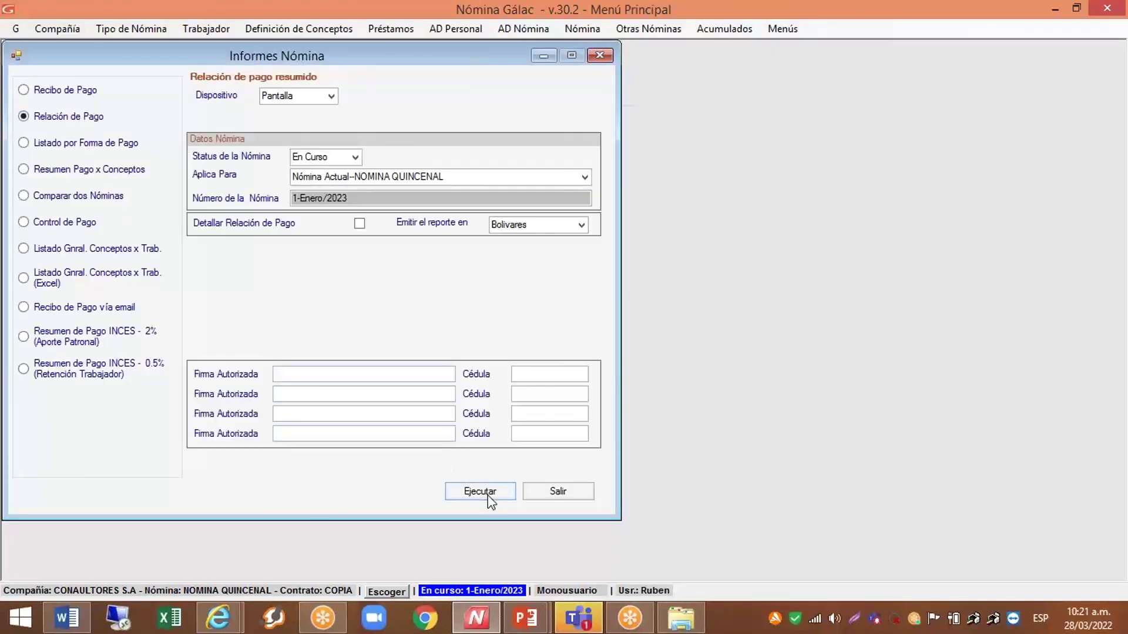
click(488, 495)
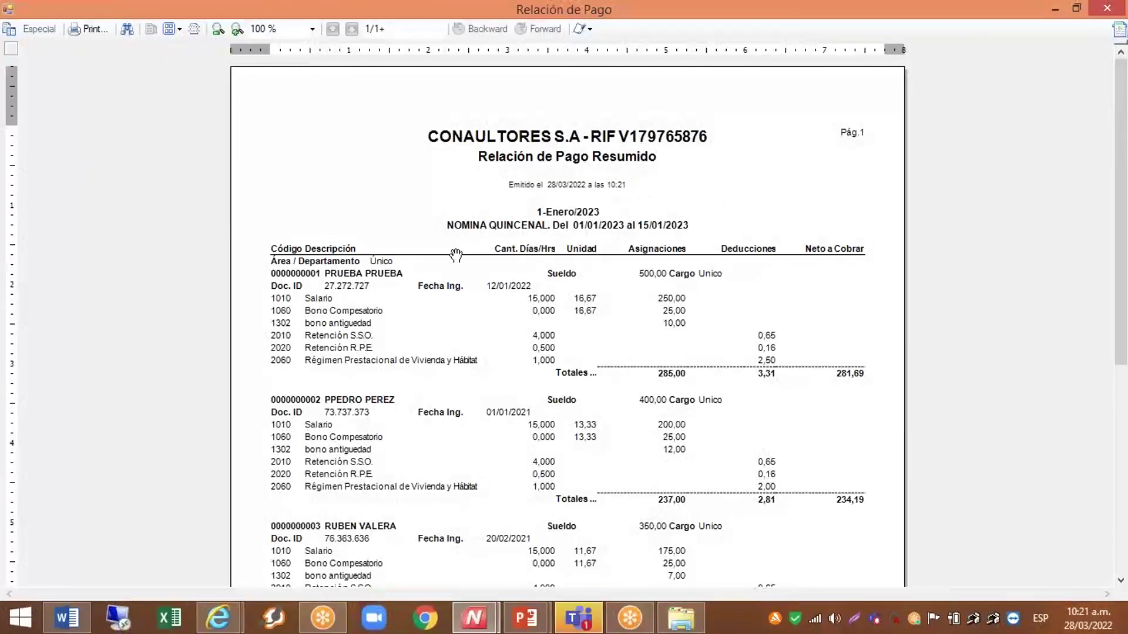
Review the workers' deductions in the Relación de Pago, including loan concept 2032, and close the report and Informes Nómina windows
scroll(450, 284, down, 3)
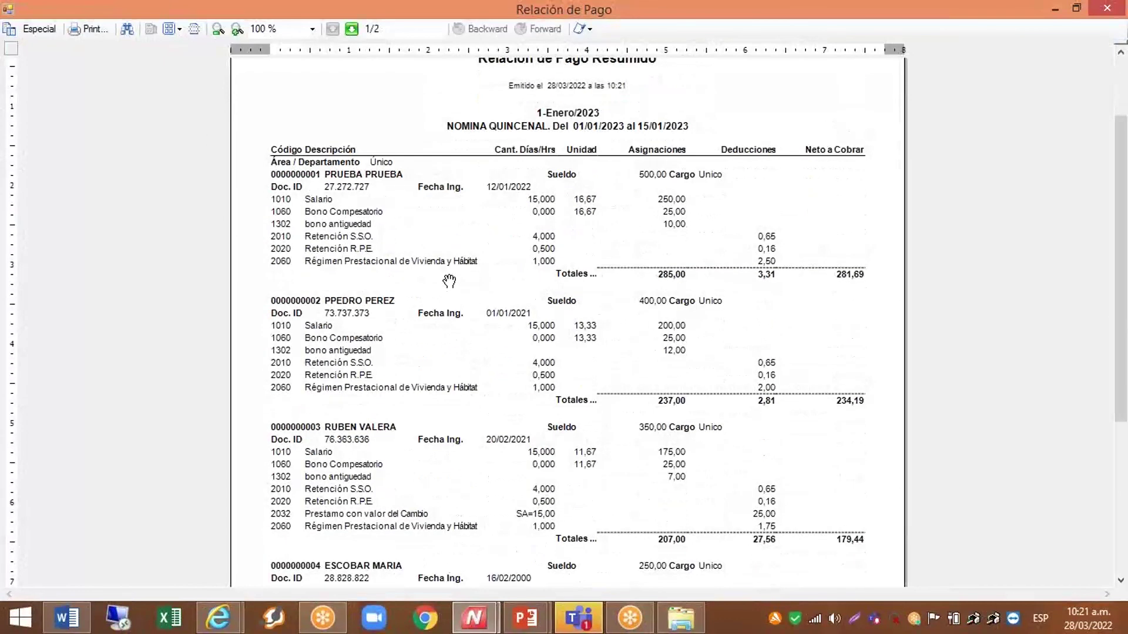
scroll(450, 281, down, 2)
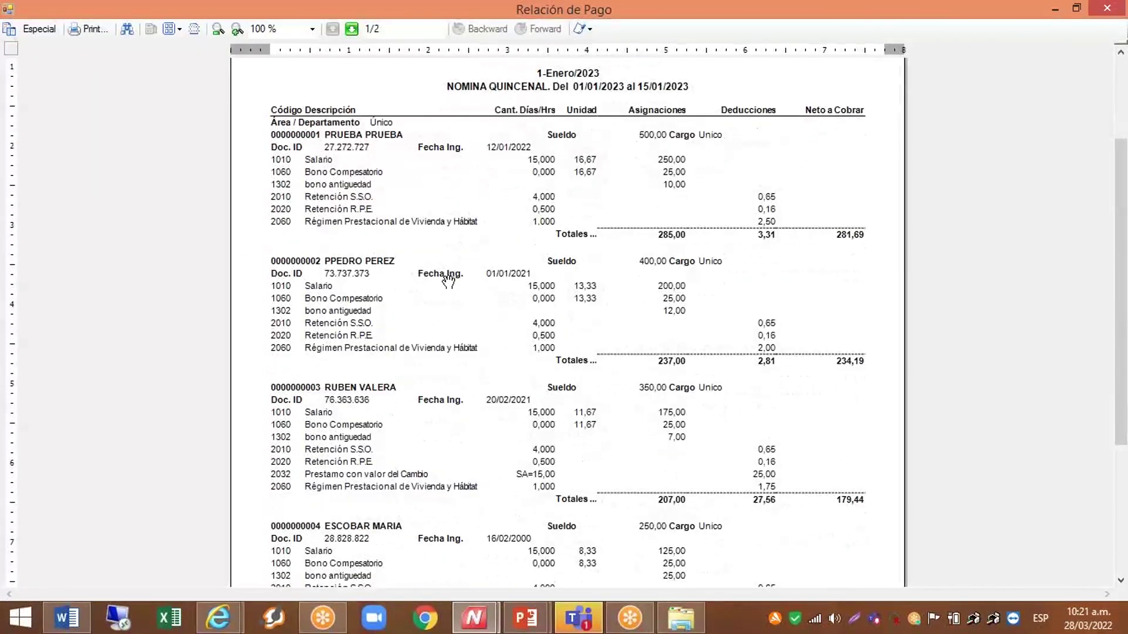
scroll(449, 281, down, 3)
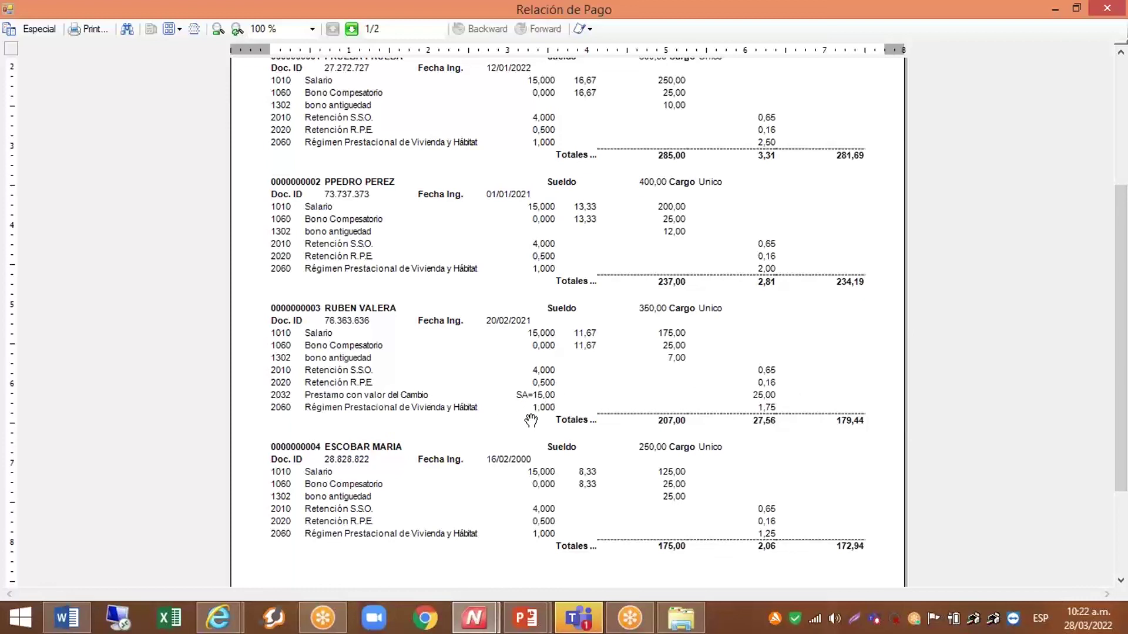
scroll(879, 183, up, 3)
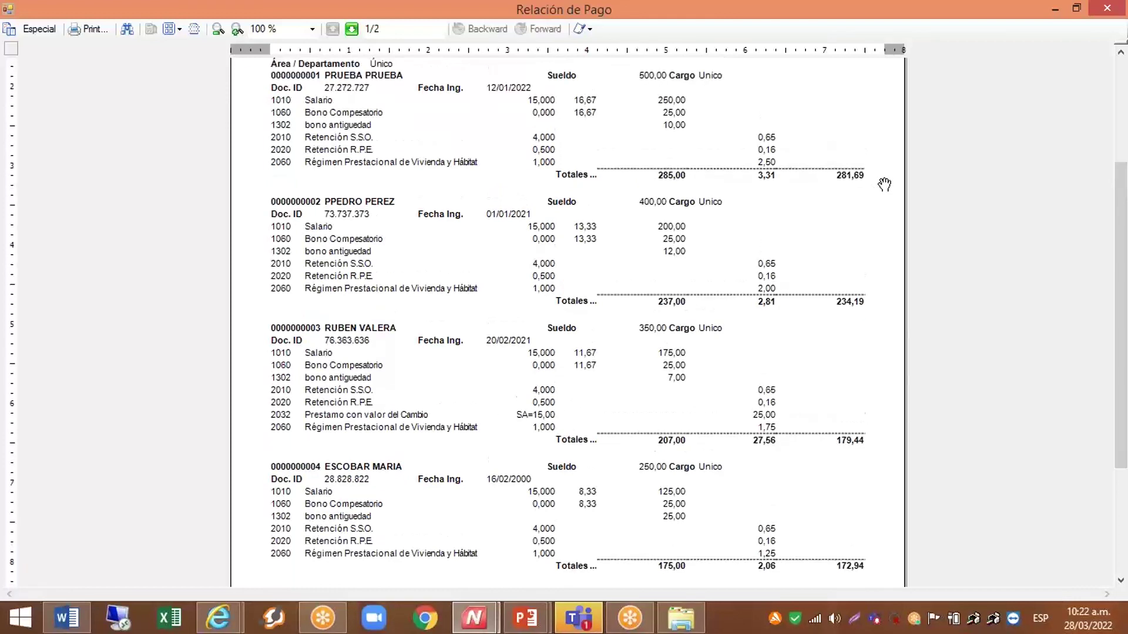
scroll(857, 186, up, 3)
mouse_move(474, 618)
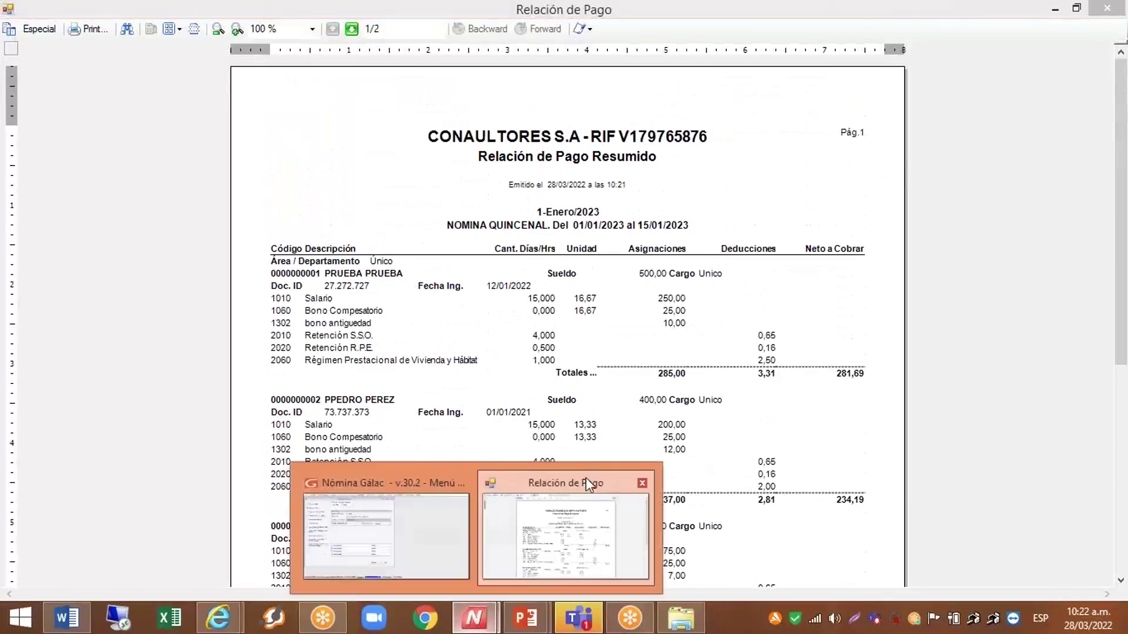
click(643, 483)
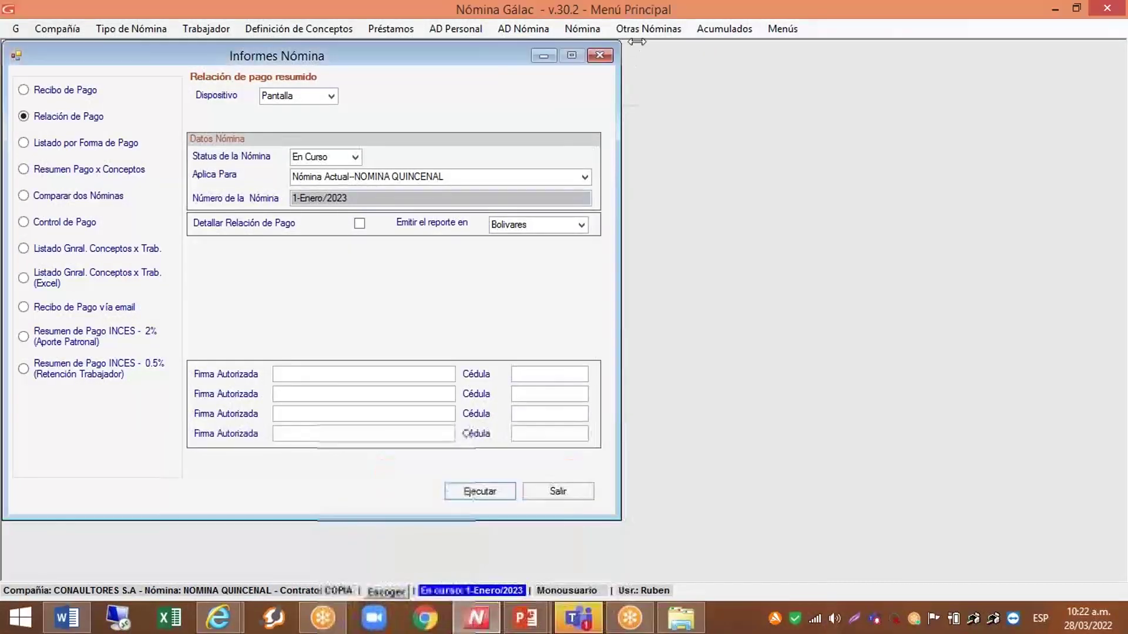
click(556, 488)
Switch to the Parámetros area, consult the general parameters for the receipt and report options, and exit the view
click(705, 30)
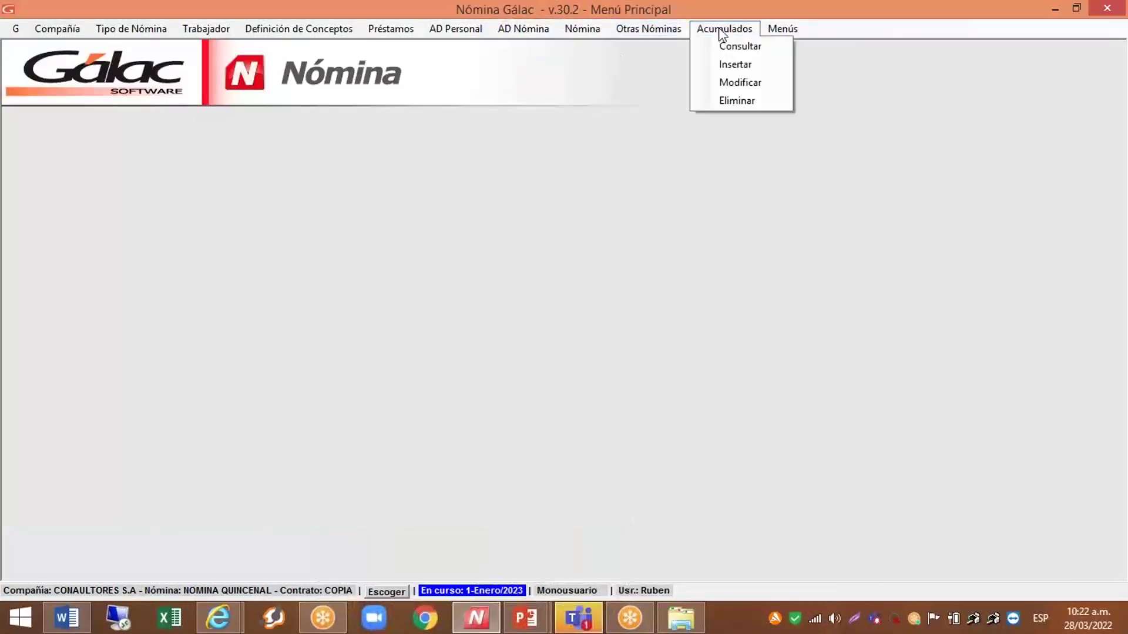
click(790, 30)
click(785, 29)
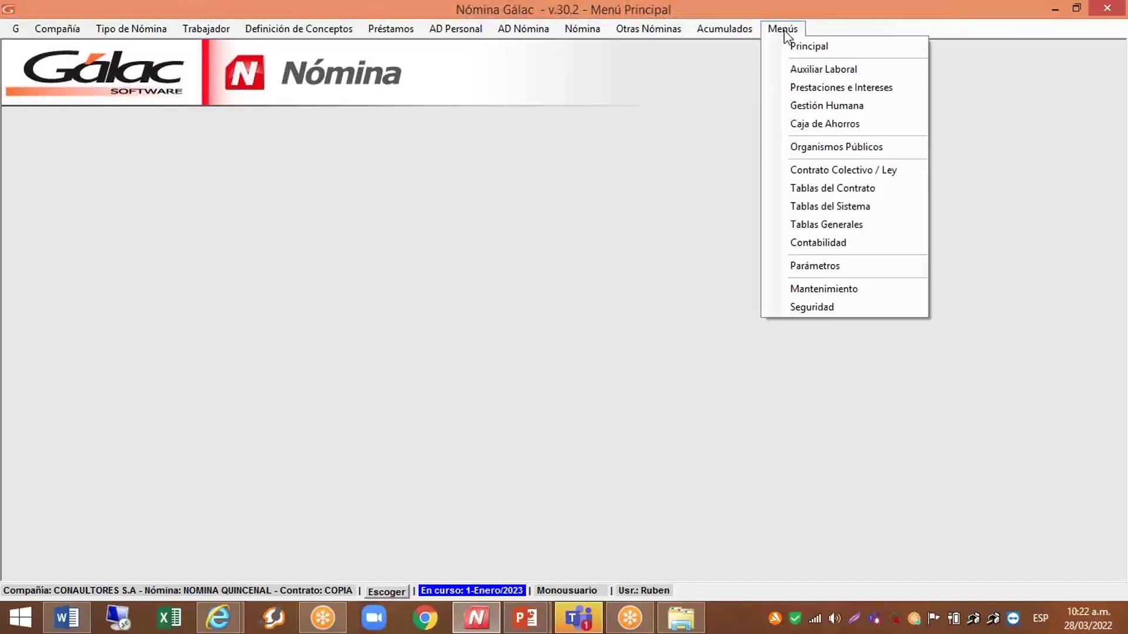
click(815, 265)
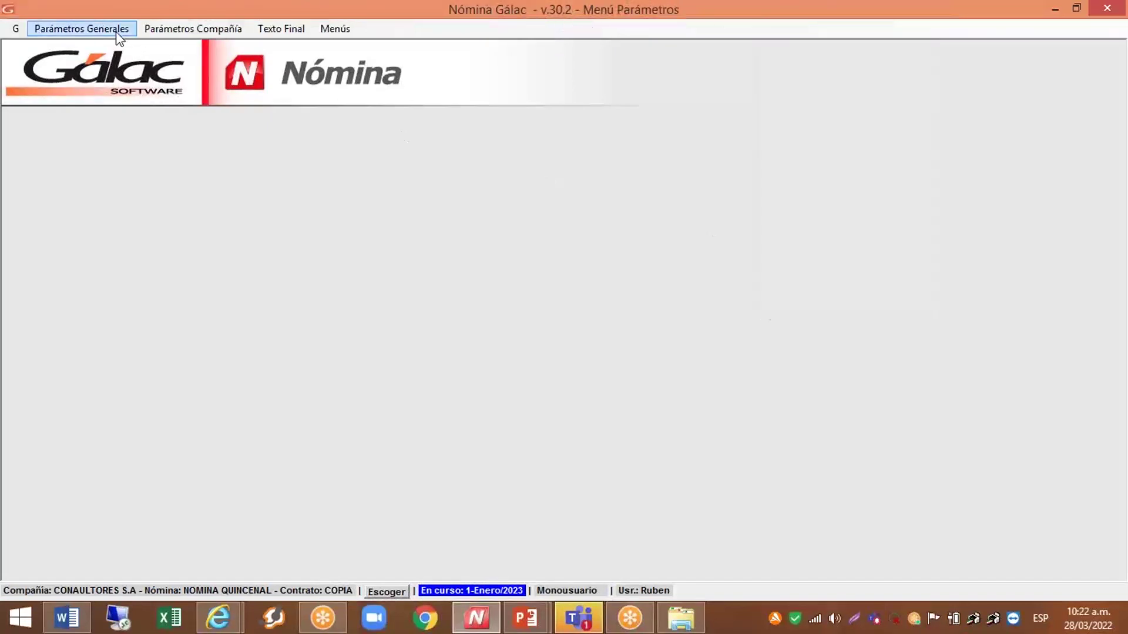
click(94, 30)
click(100, 53)
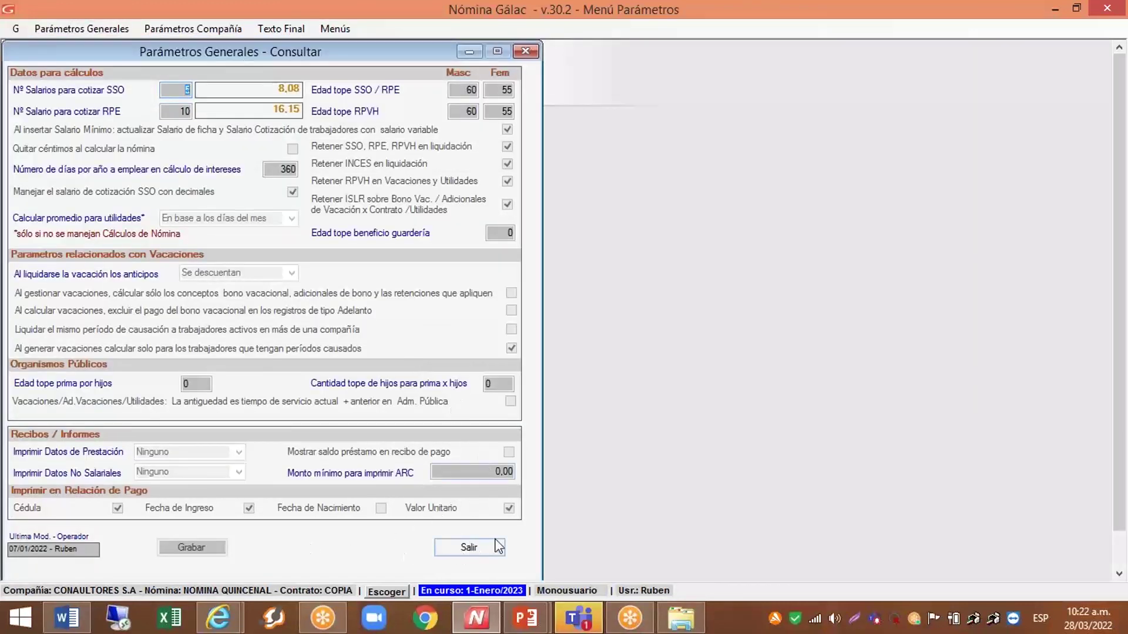
click(470, 547)
Modify the general parameters to enable Mostrar saldo préstamo en recibo de pago, and save the change
click(44, 28)
click(81, 65)
click(509, 452)
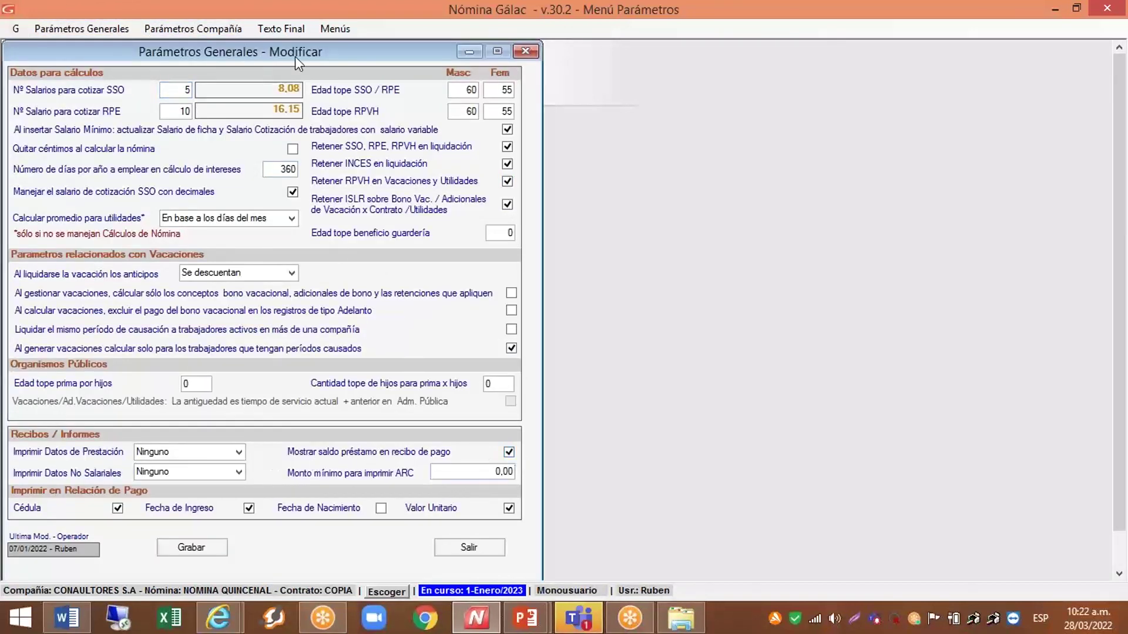
drag(293, 41, 363, 24)
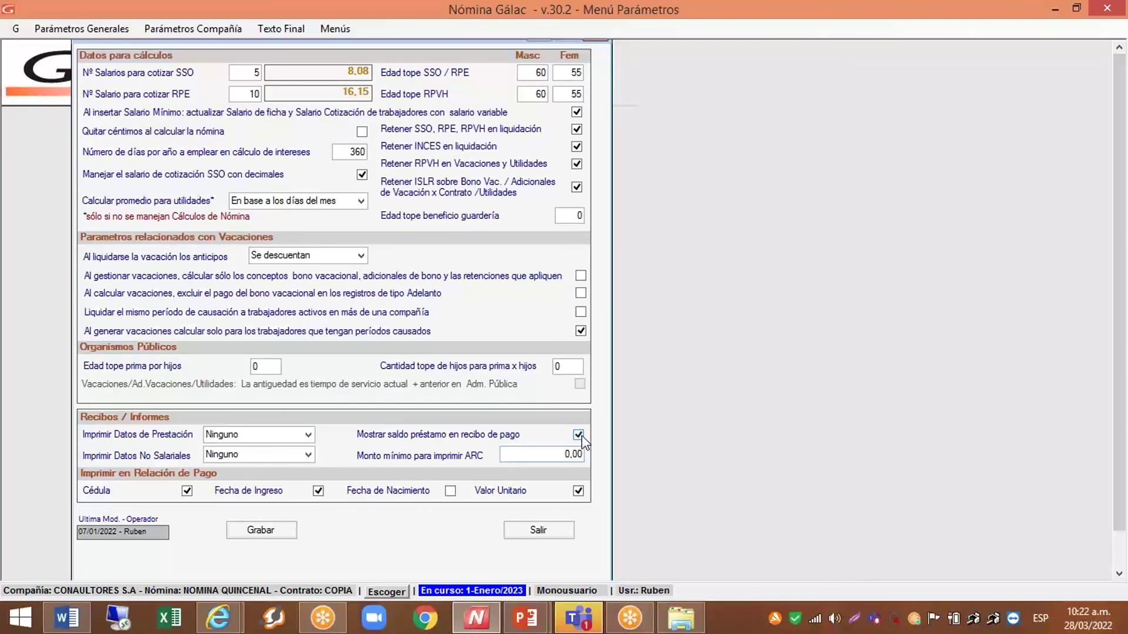
click(244, 530)
Return to the Principal area and generate the on-screen Recibo de Pago for all workers in the 1-Enero/2023 payroll
click(335, 28)
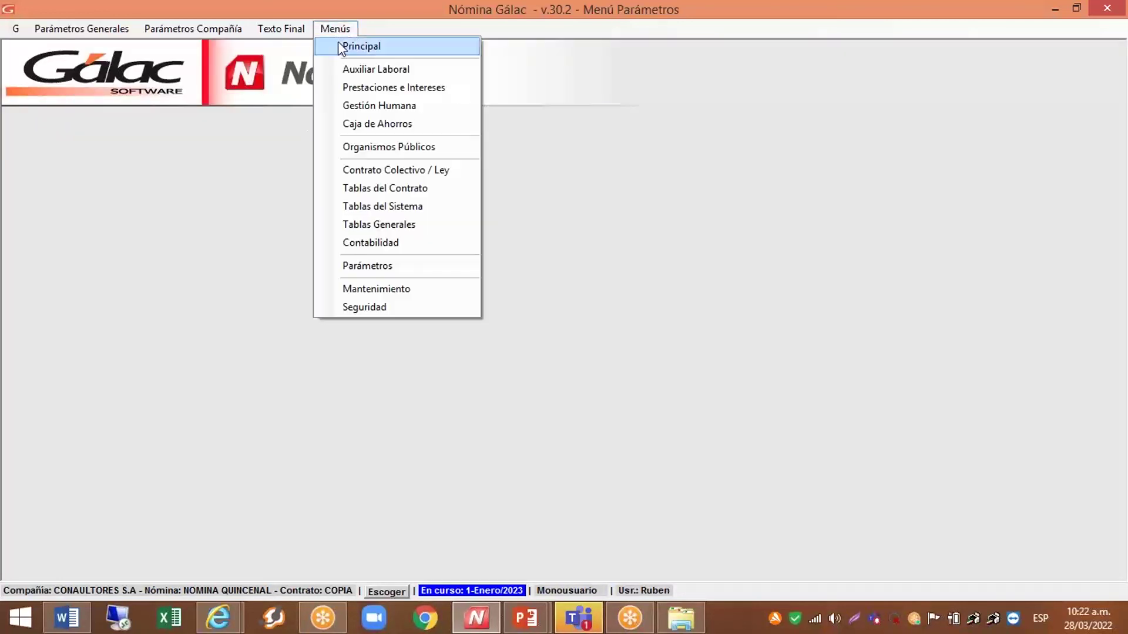
click(339, 46)
click(594, 30)
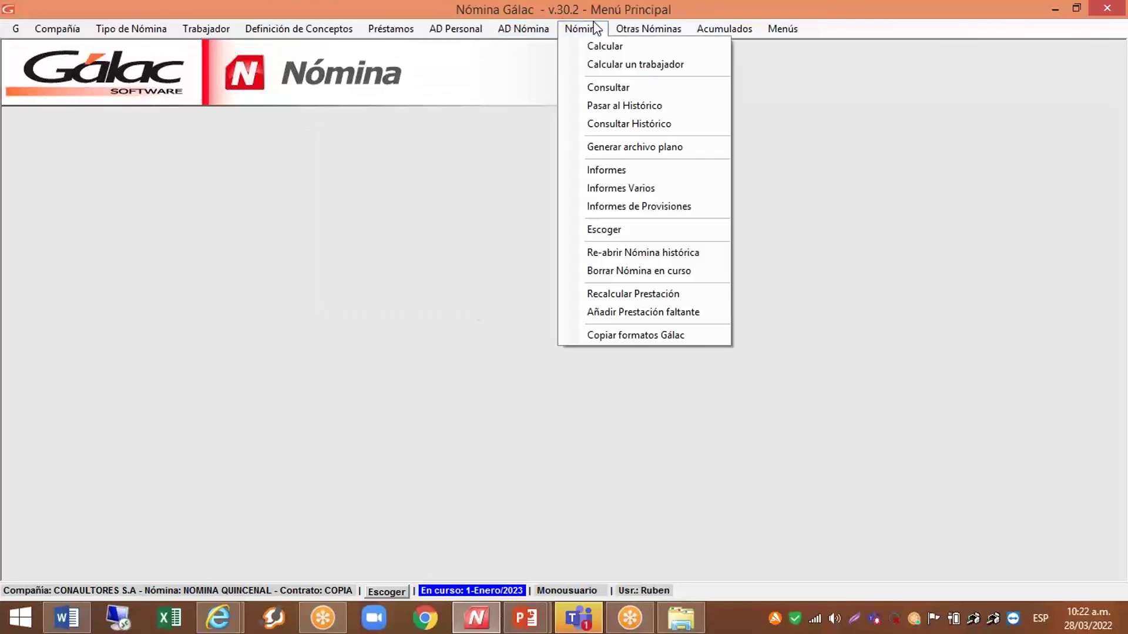
click(623, 164)
click(25, 90)
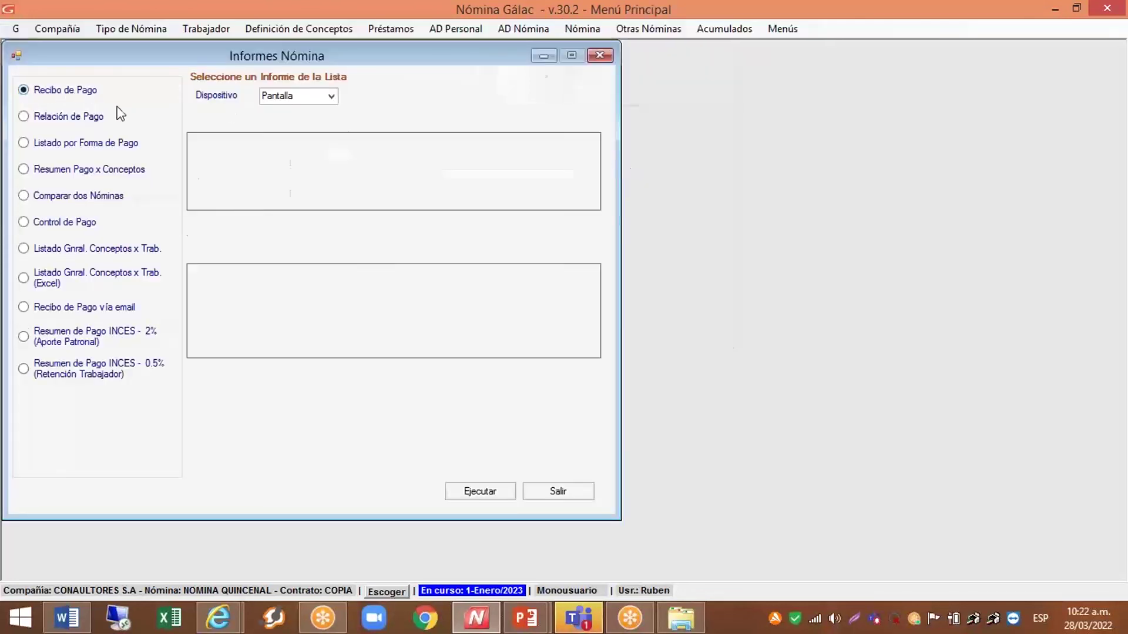
click(482, 493)
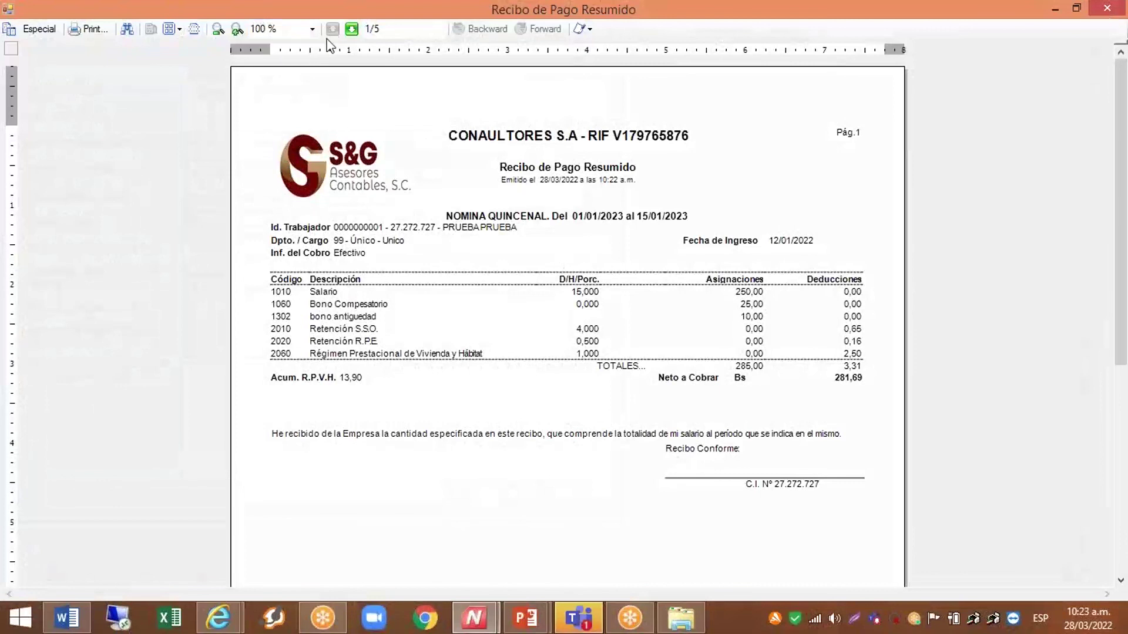
Browse the pay receipts, review the loan balance and deduction on the receipt with concept 2032, and close the receipt and report windows
click(351, 29)
click(351, 29)
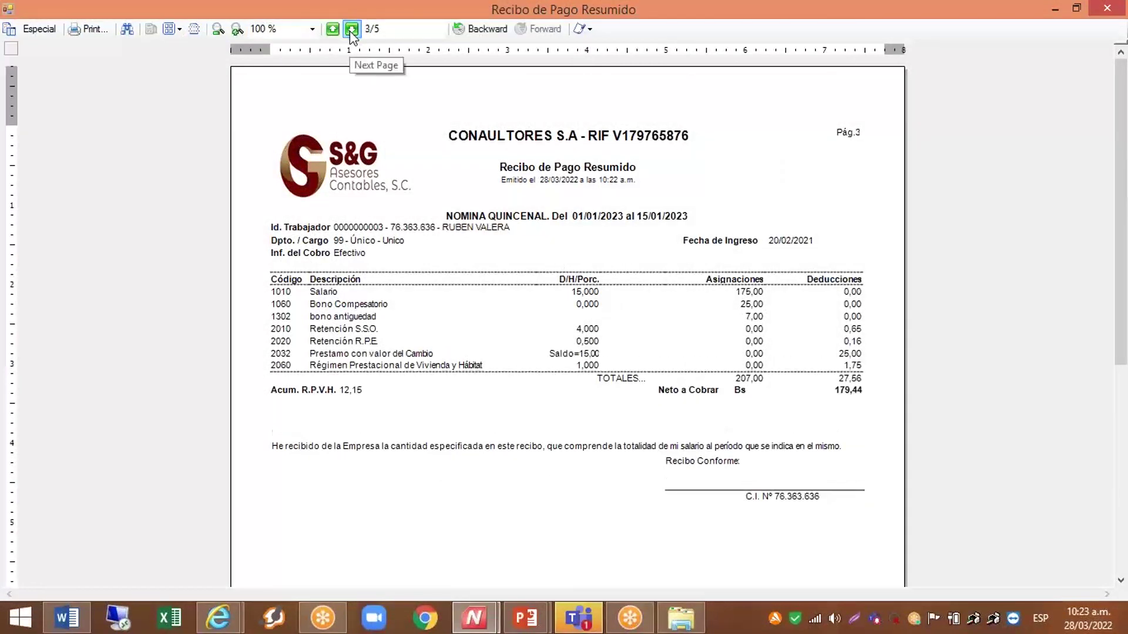
click(351, 29)
click(351, 29)
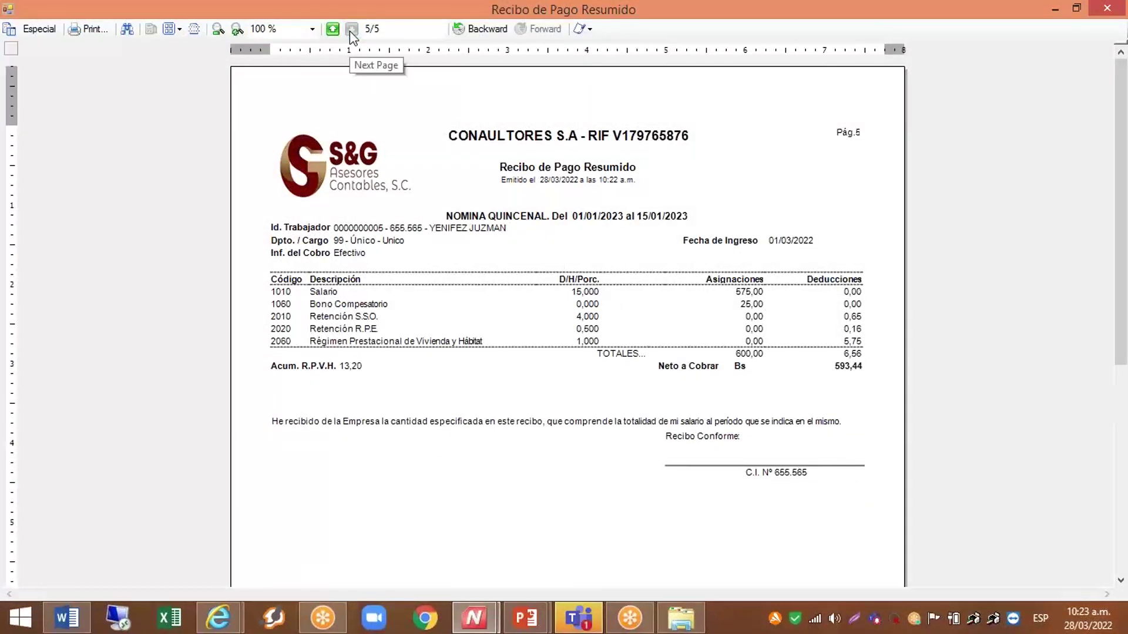
click(332, 30)
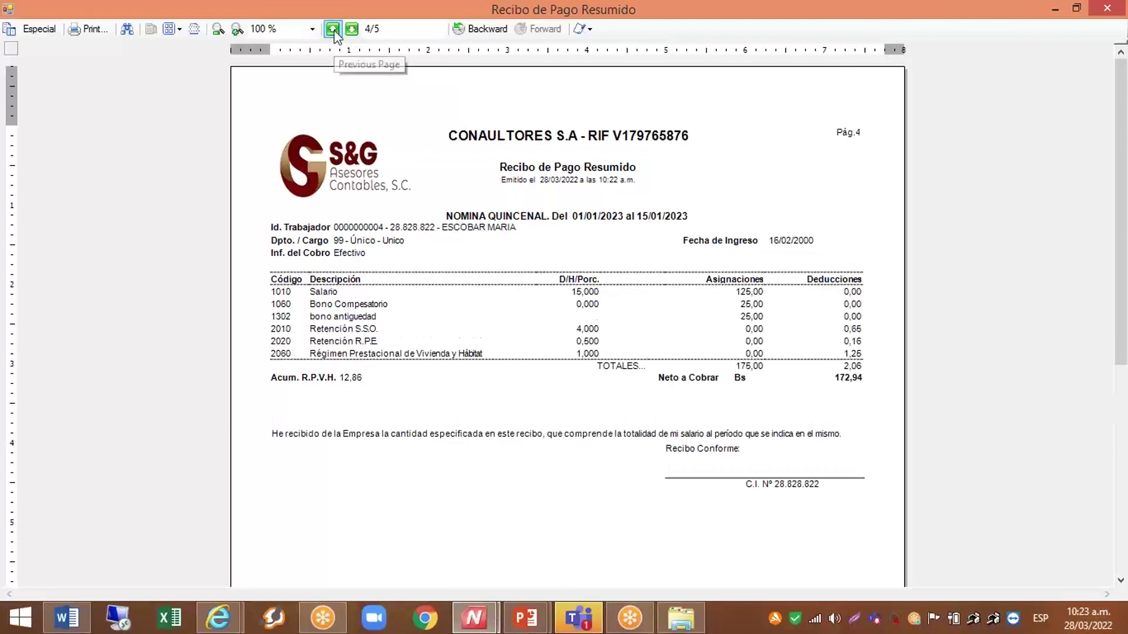
click(332, 29)
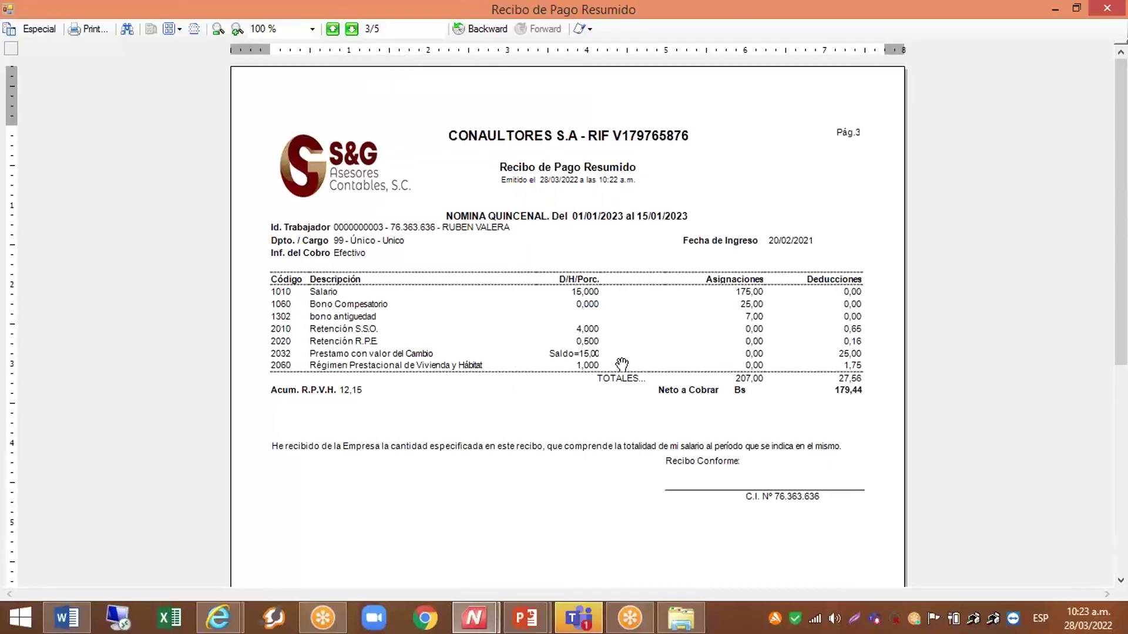
click(1107, 10)
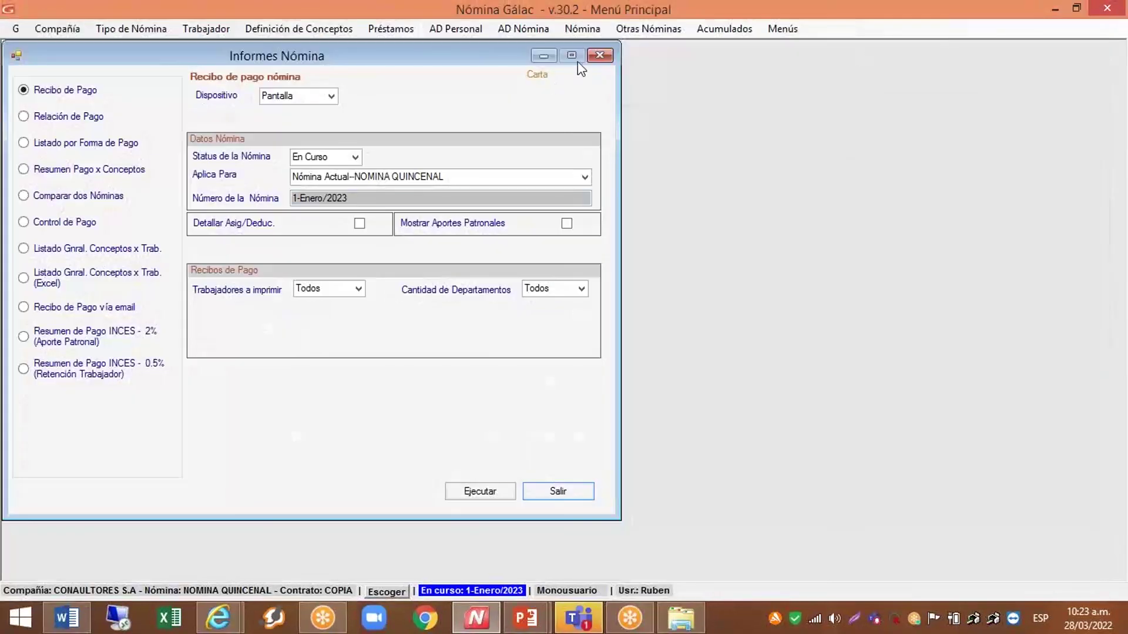
click(600, 55)
Generate the Relación de Pago in Bolívares again for the current payroll and close its preview
click(582, 28)
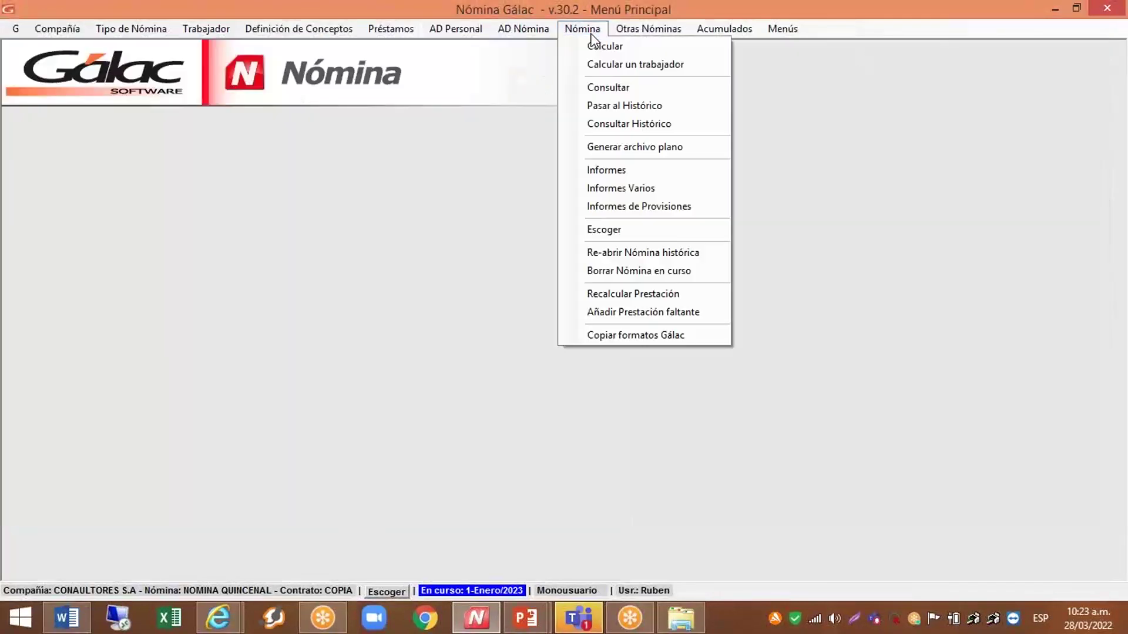
click(597, 170)
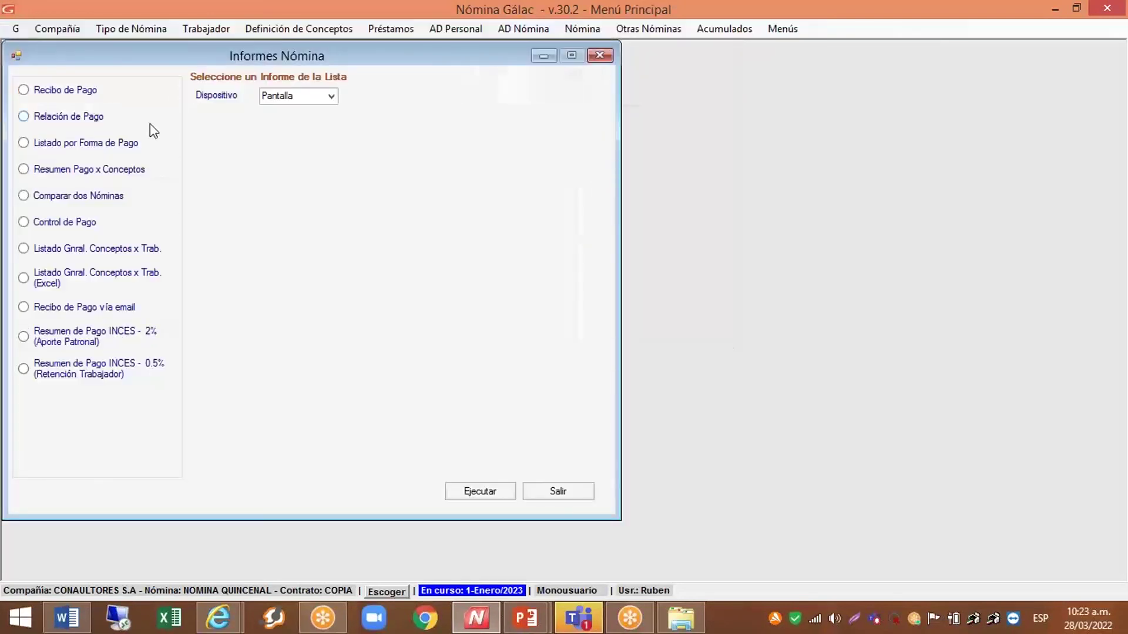
click(24, 117)
click(473, 493)
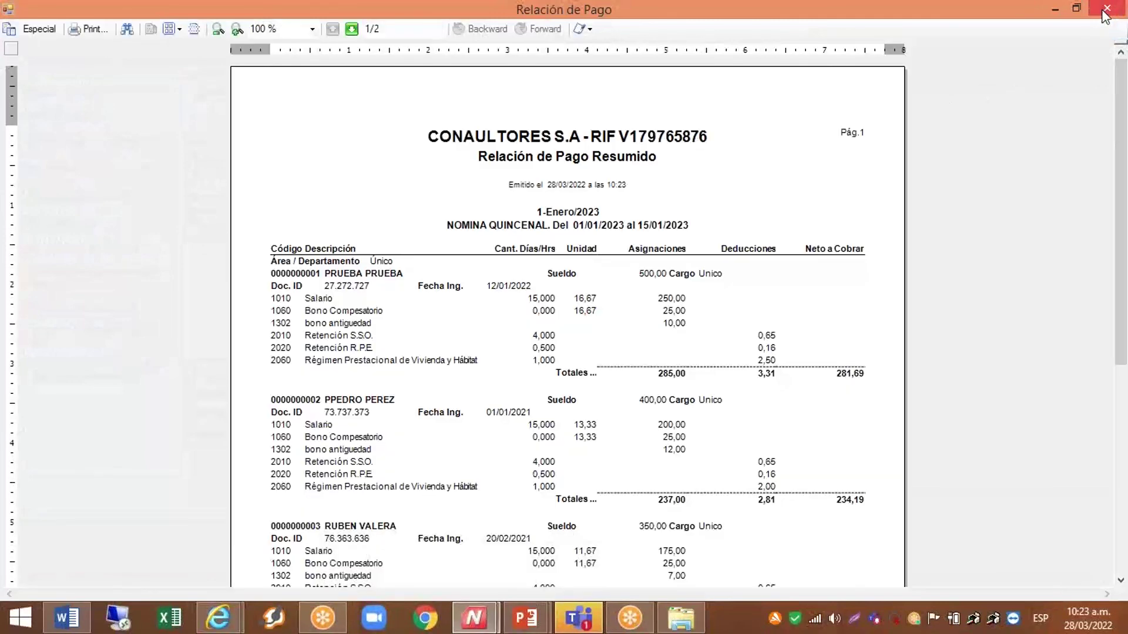
click(1102, 8)
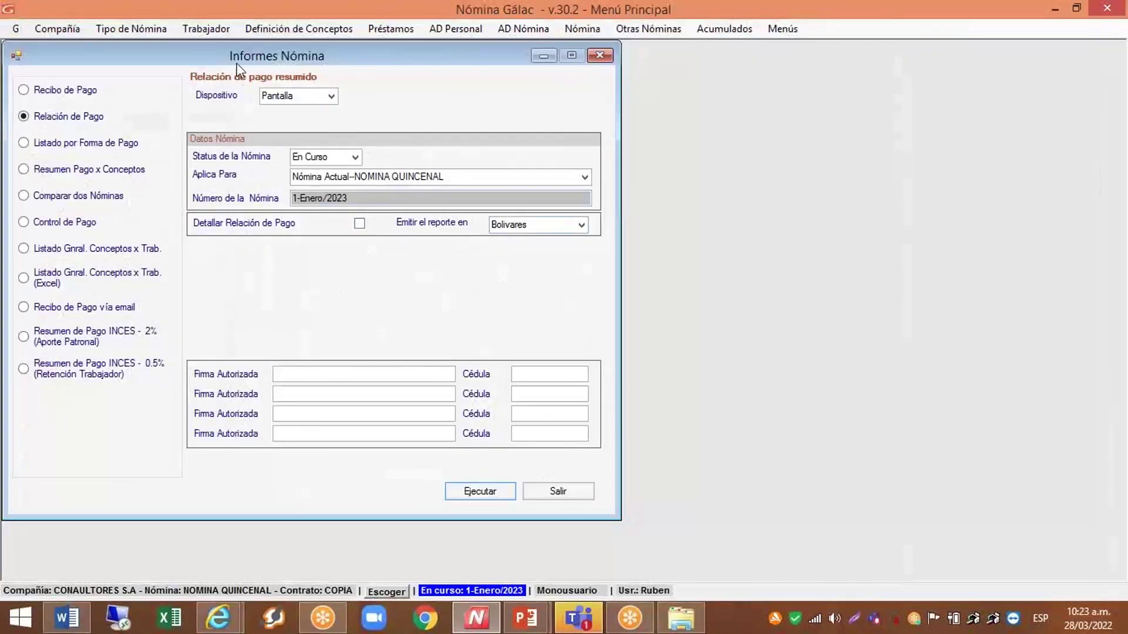
Issue the Relación de Pago in USD and review the workers' converted amounts, including the concept 2032 loan deduction
click(581, 225)
click(498, 250)
click(479, 491)
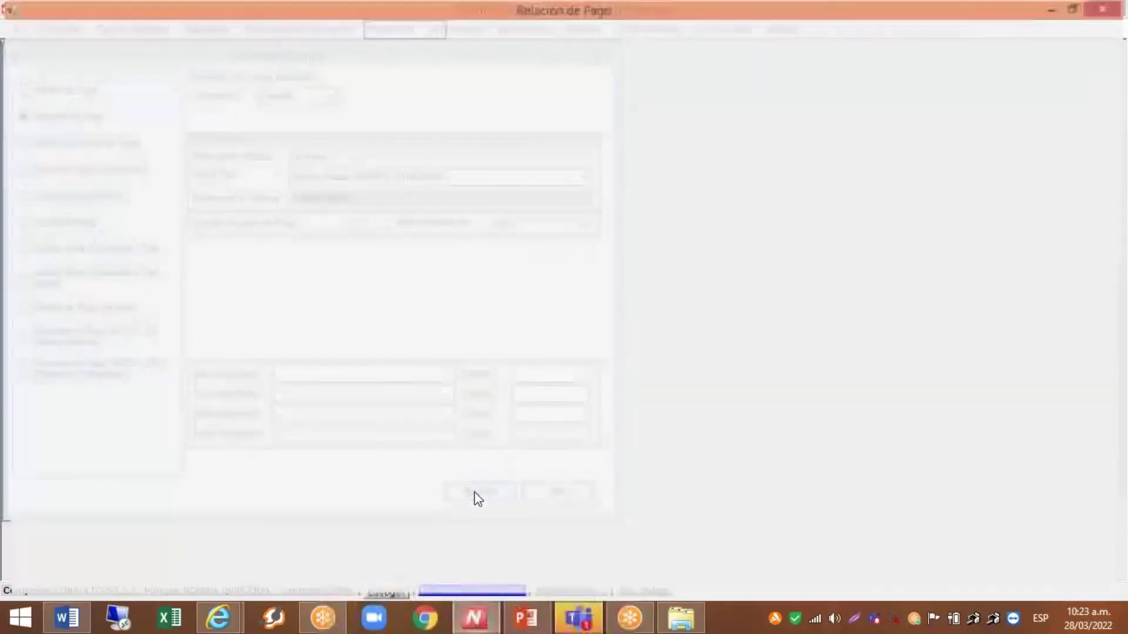
scroll(676, 305, down, 3)
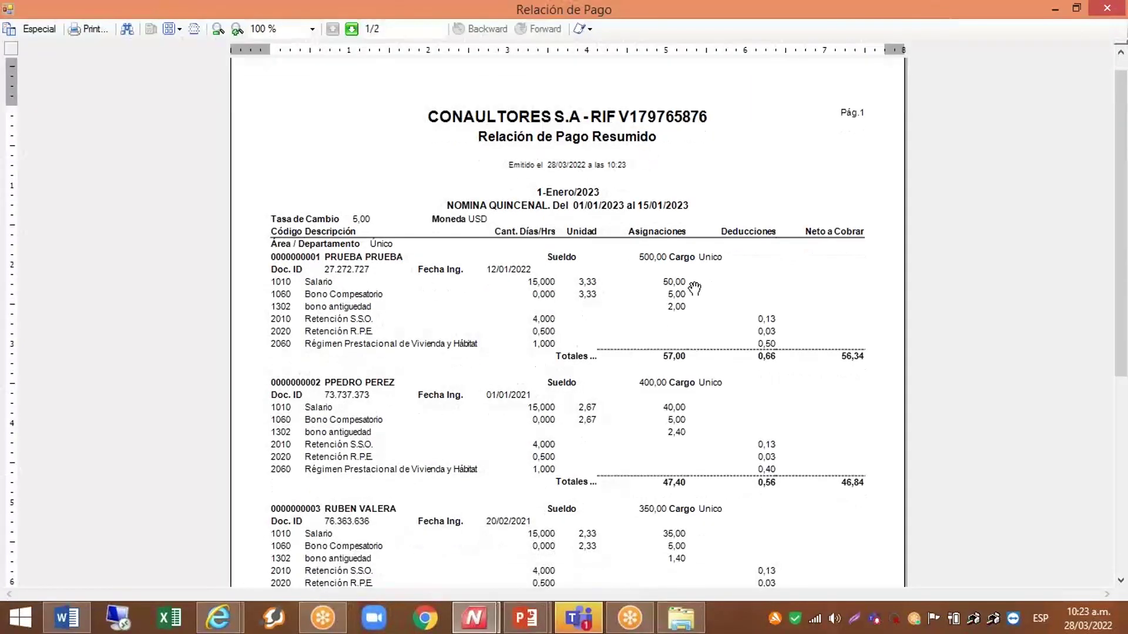
scroll(676, 321, down, 1)
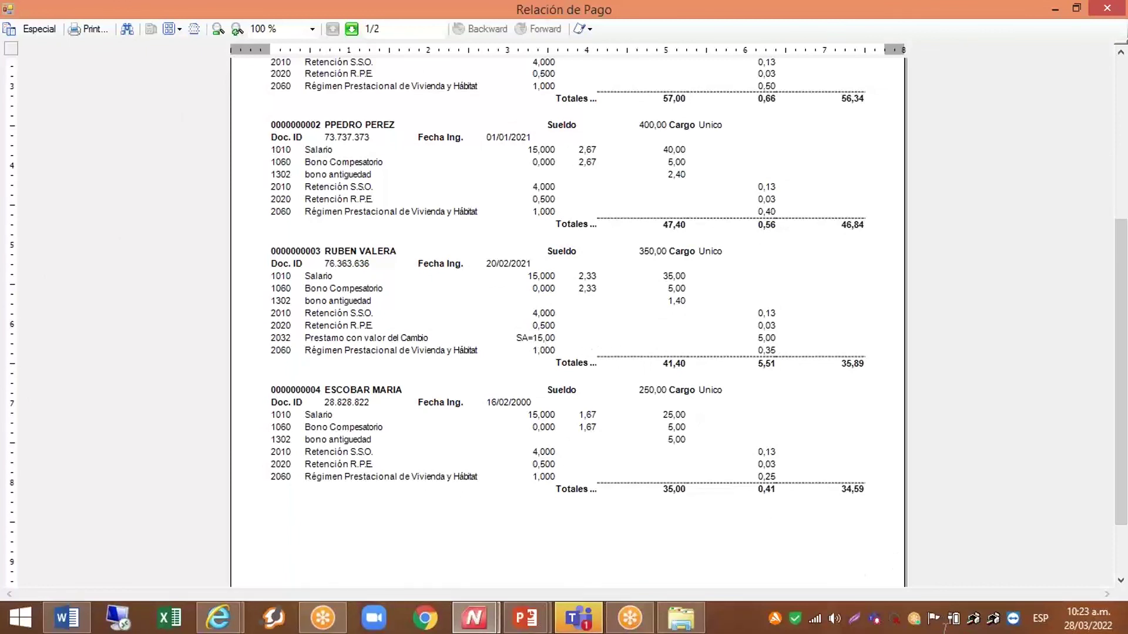
Switch to the PowerPoint presentation Módulo de Préstamo Valor del Cambio at its ¿PREGUNTAS? slide
click(945, 618)
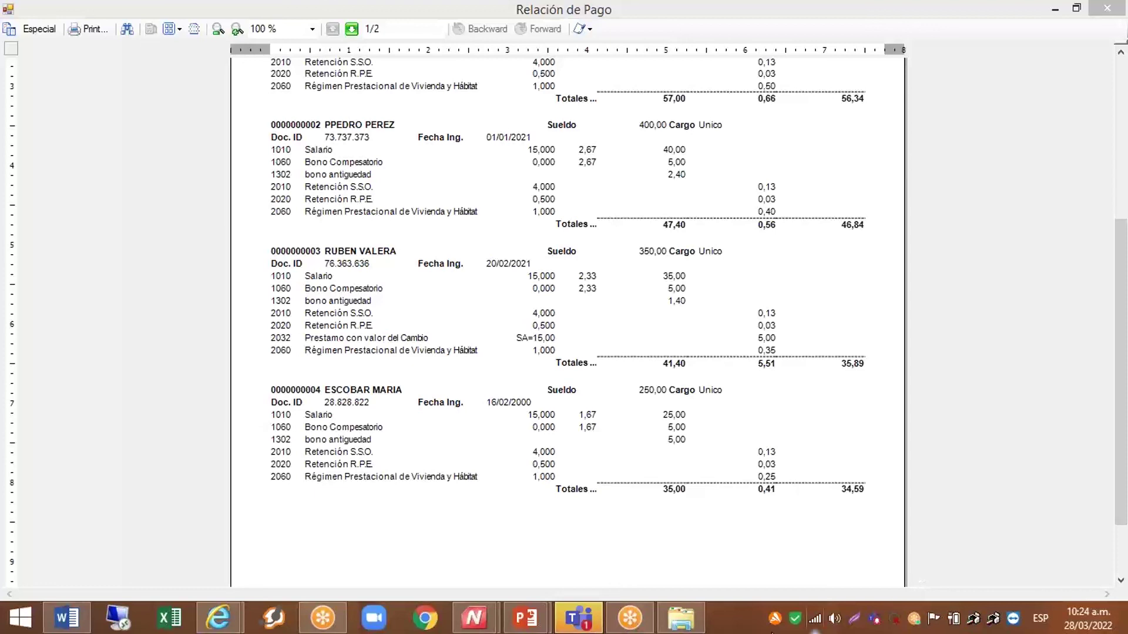
mouse_move(541, 615)
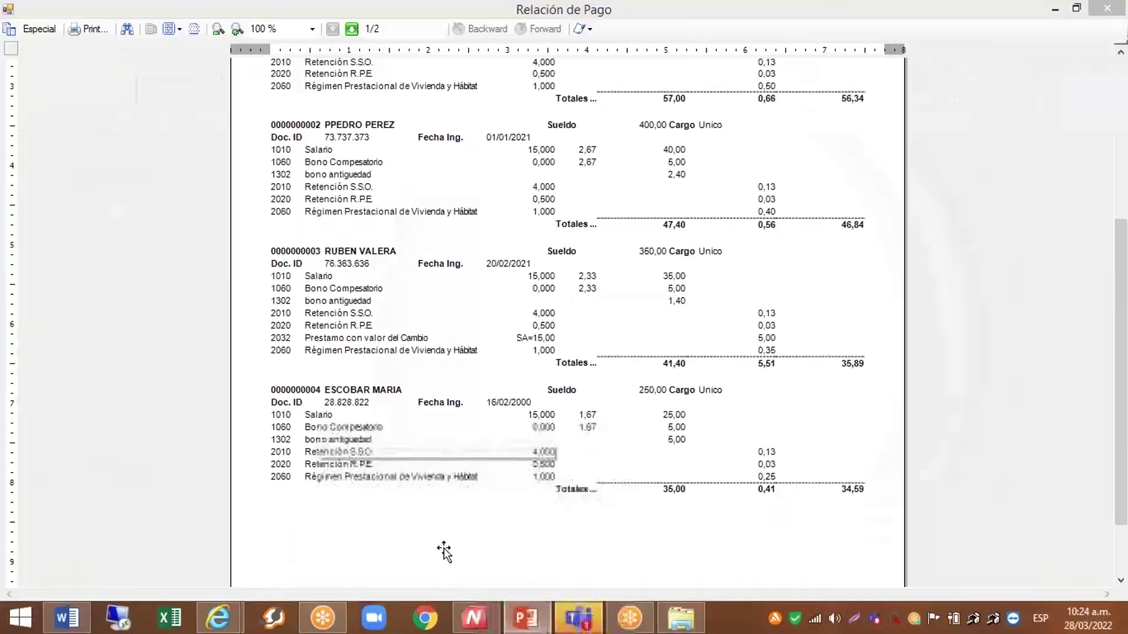
click(444, 552)
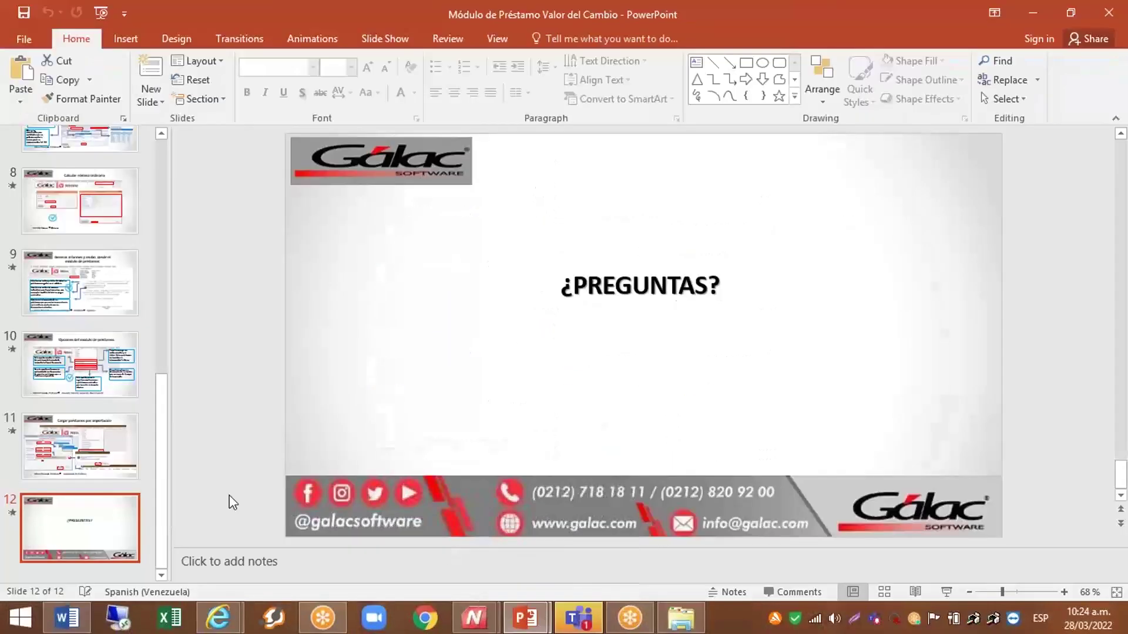